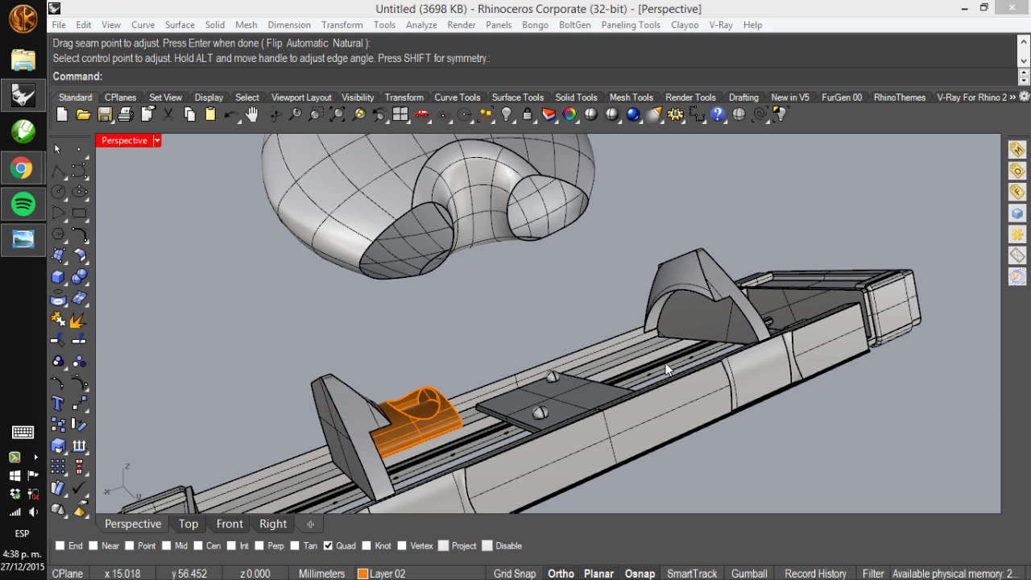
Examine the figure's flat leg ends and the curved orange piece with its ellipse on the base
{"action": "right_click_drag", "start_coordinate": [429, 302], "coordinate": [333, 339]}
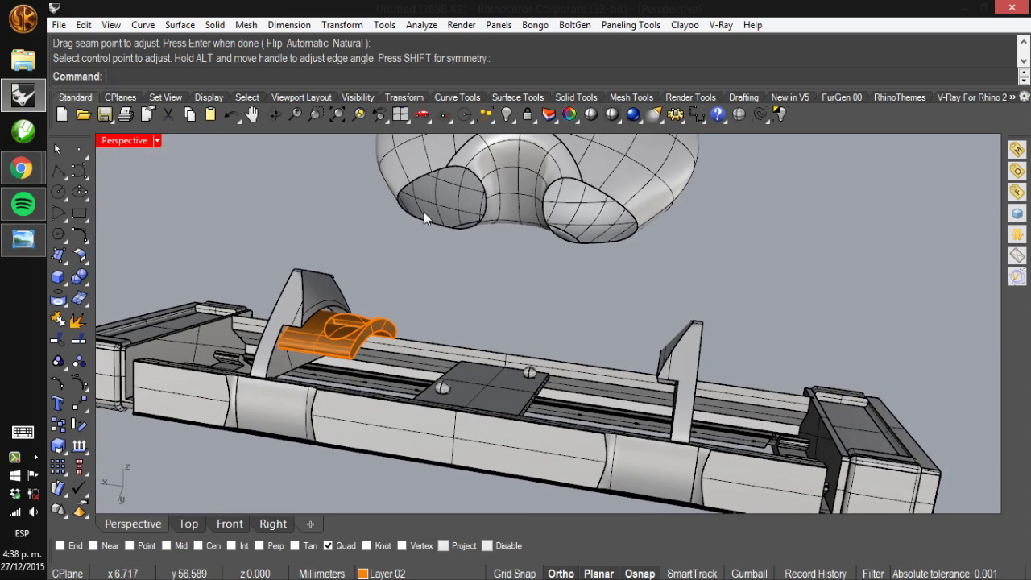
{"action": "left_click", "coordinate": [424, 212]}
{"action": "left_click", "coordinate": [369, 313]}
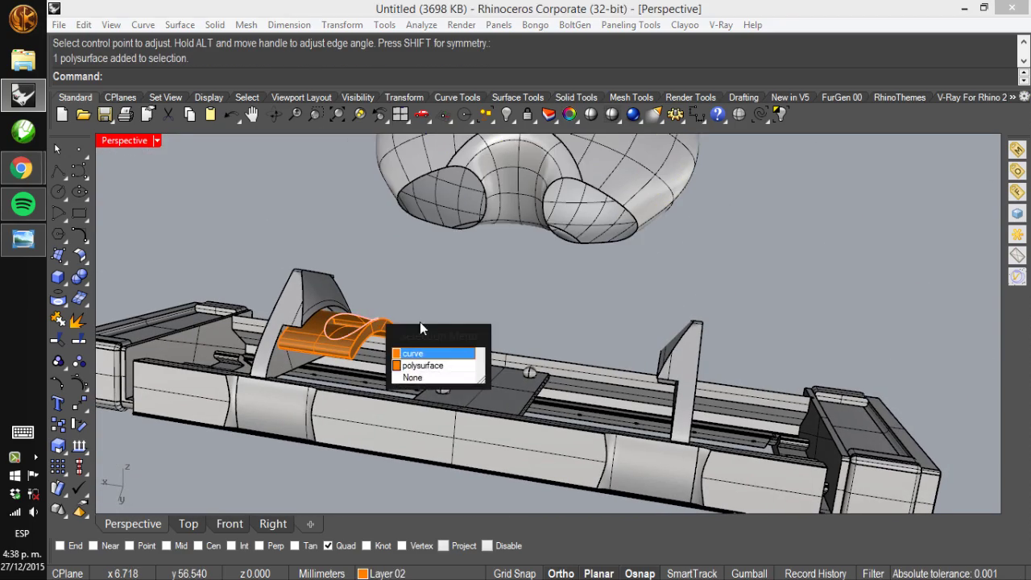
{"action": "left_click", "coordinate": [417, 219]}
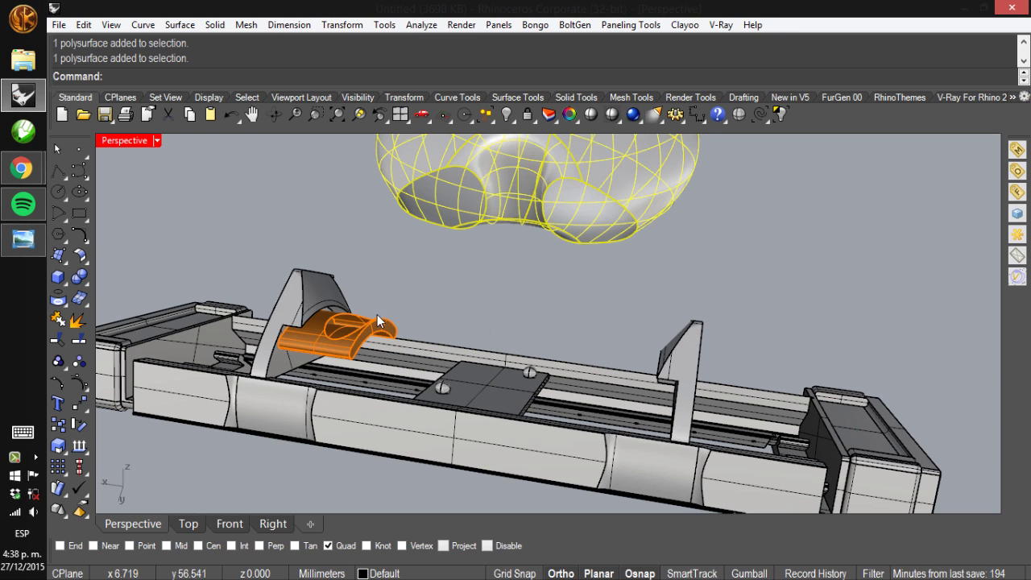
{"action": "left_click", "coordinate": [377, 318]}
{"action": "left_click", "coordinate": [424, 197]}
{"action": "left_click", "coordinate": [379, 318]}
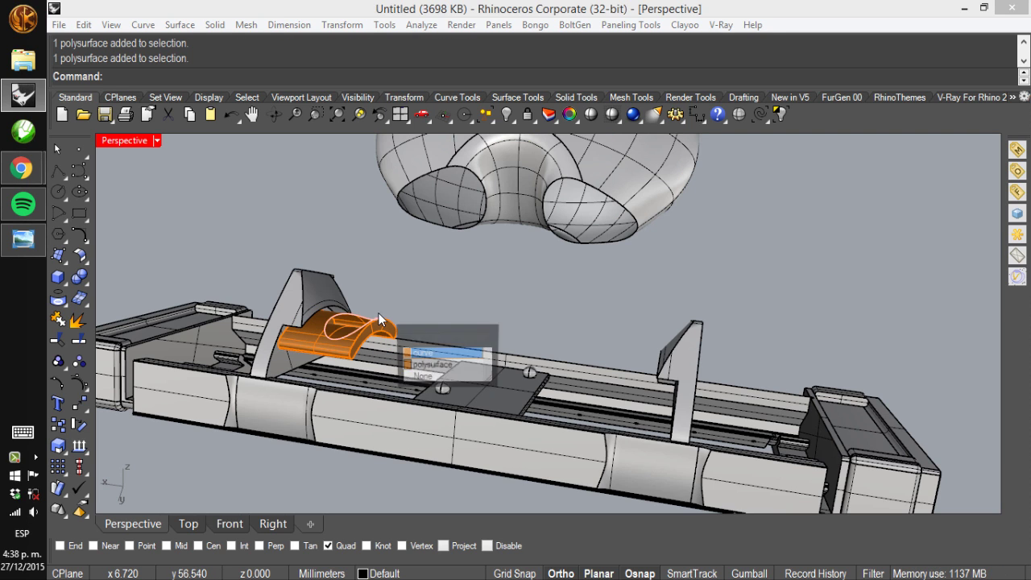
Draw a horizontal line across the middle of the orange piece's ellipse in the Top view
{"action": "double_click", "coordinate": [122, 145]}
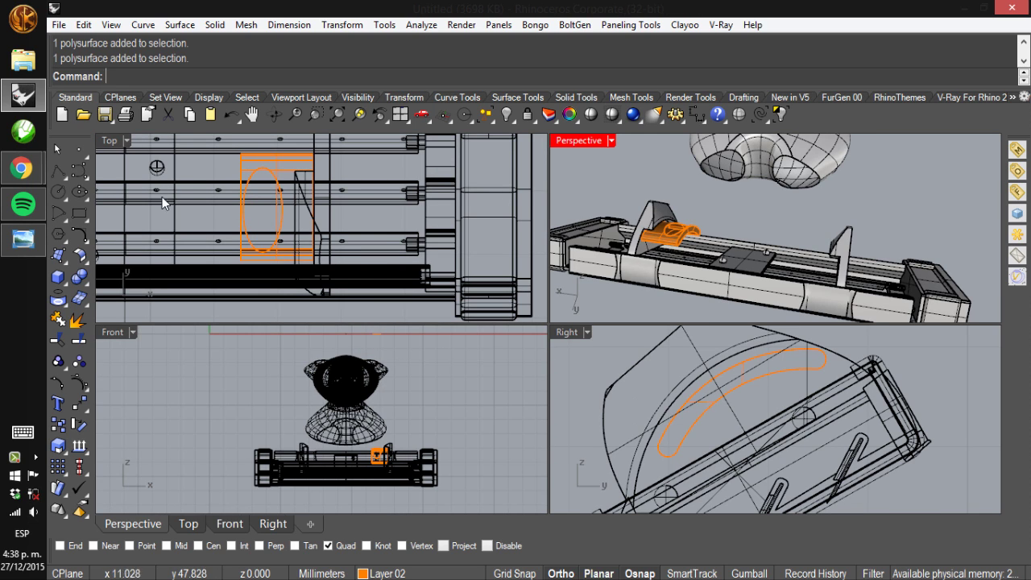
{"action": "double_click", "coordinate": [108, 141]}
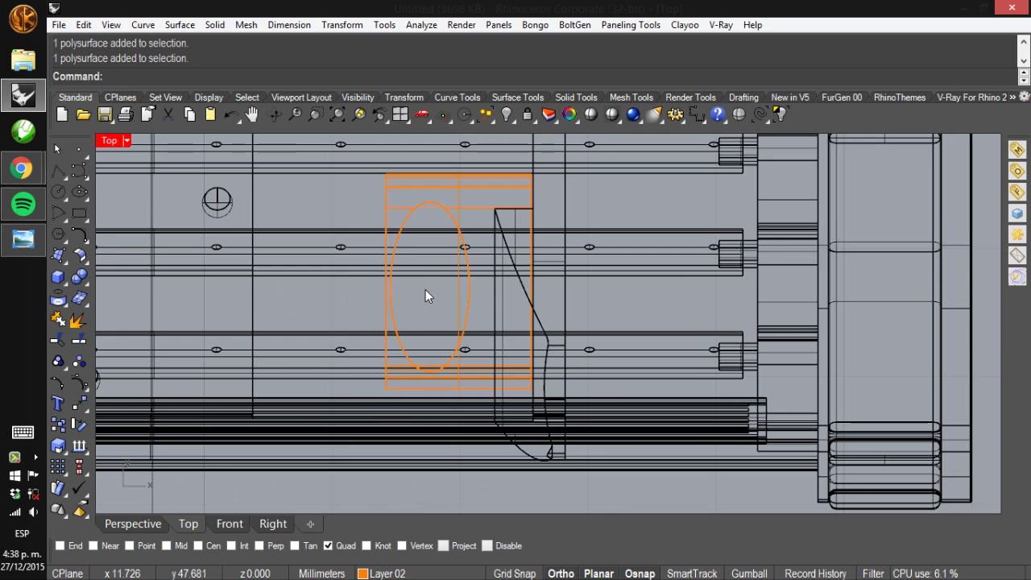
{"action": "scroll", "coordinate": [425, 289], "scroll_direction": "up", "scroll_amount": 3}
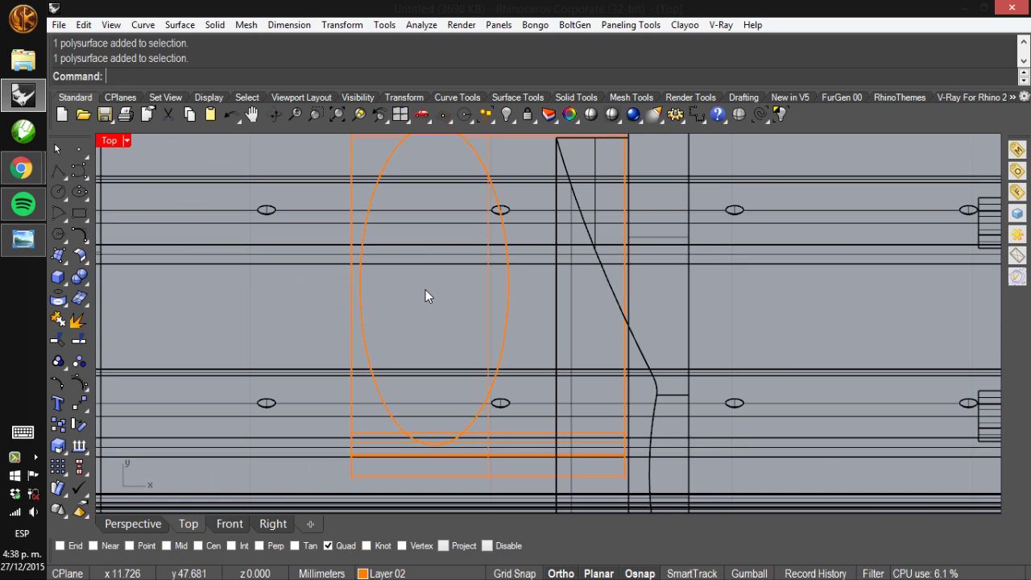
{"action": "left_click", "coordinate": [60, 176]}
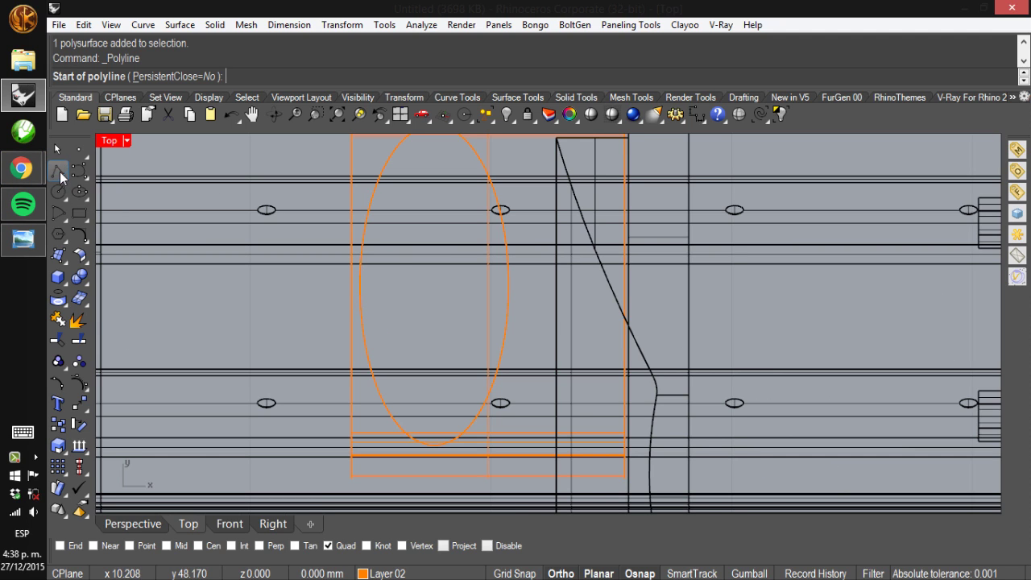
{"action": "left_click", "coordinate": [523, 291]}
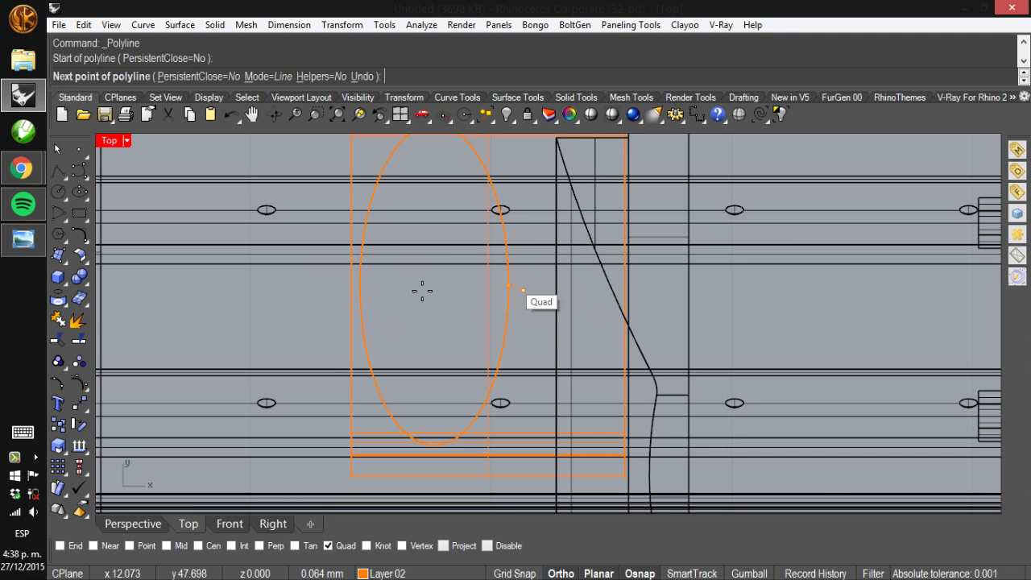
{"action": "left_click", "coordinate": [356, 315]}
{"action": "key", "text": "Return"}
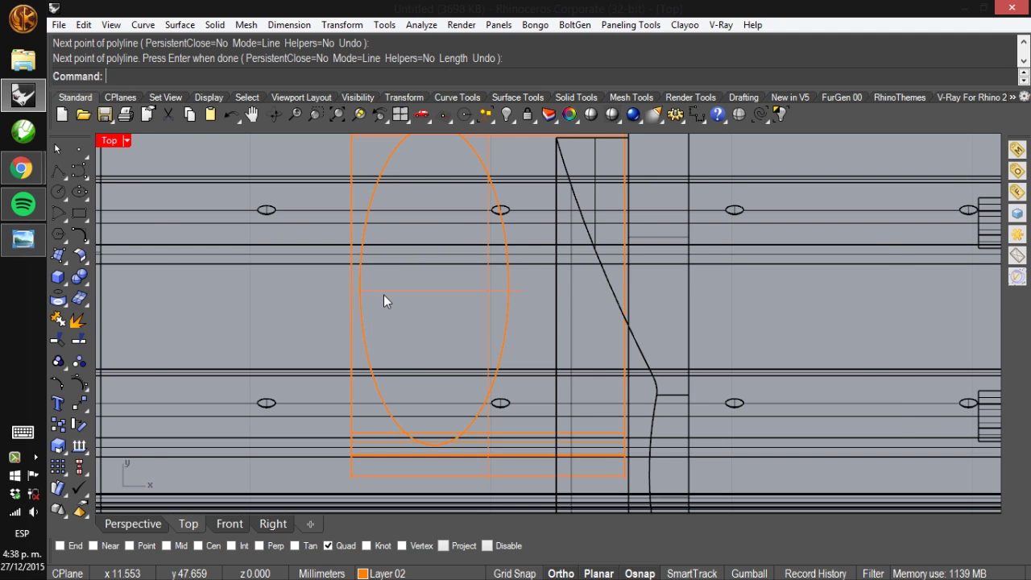
Draw a vertical line about 1.5 mm long through the ellipse's upper quadrant point and shift it to overhang both ends
{"action": "scroll", "coordinate": [384, 294], "scroll_direction": "down", "scroll_amount": 2}
{"action": "key", "text": "Return"}
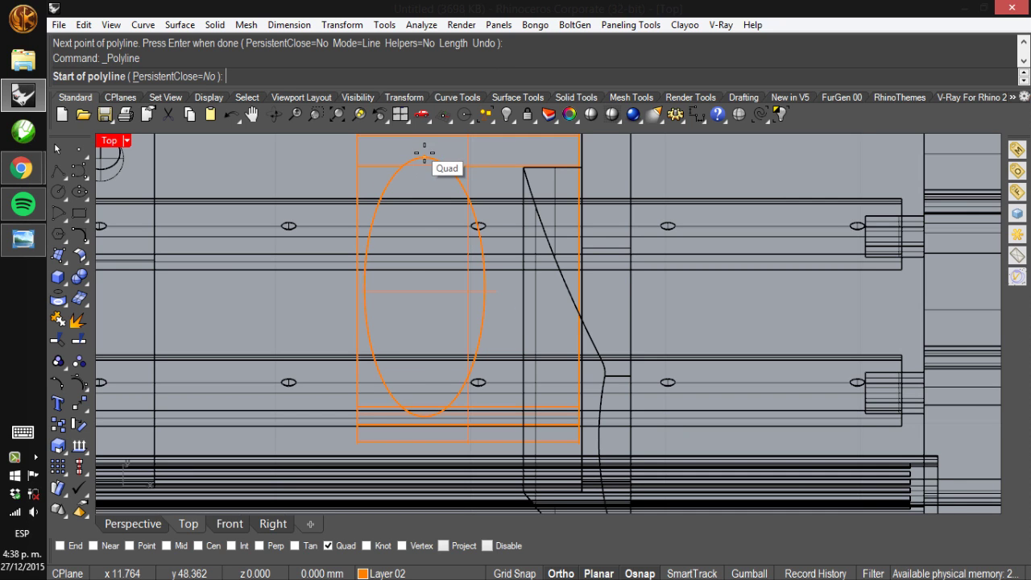
{"action": "left_click", "coordinate": [425, 158]}
{"action": "left_click", "coordinate": [415, 448]}
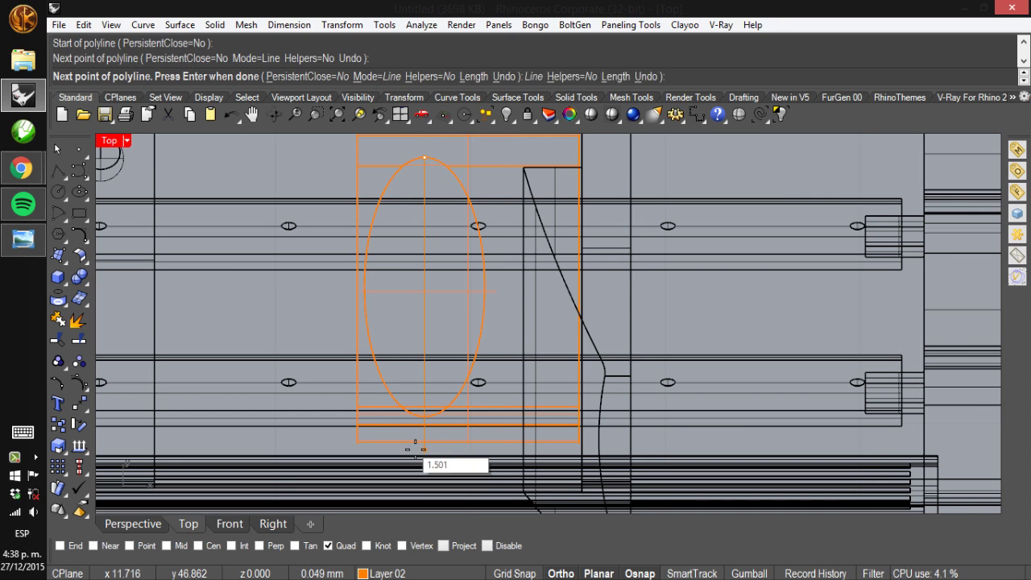
{"action": "key", "text": "Return"}
{"action": "left_click_drag", "start_coordinate": [423, 340], "coordinate": [424, 326]}
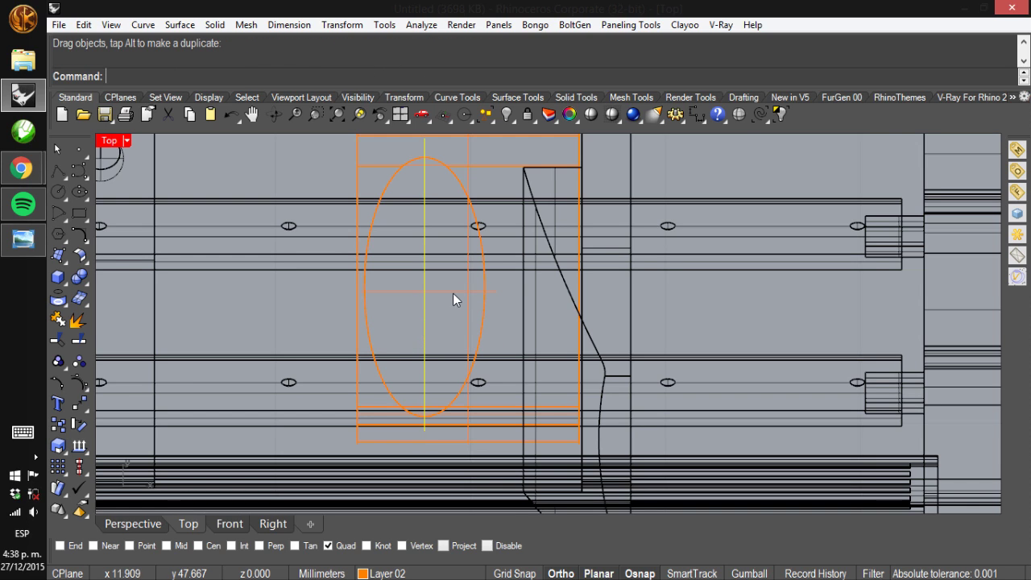
Delete the horizontal line and redraw it from the ellipse's left quadrant point, shifting it to extend past both sides
{"action": "key", "text": "Delete"}
{"action": "key", "text": "Return"}
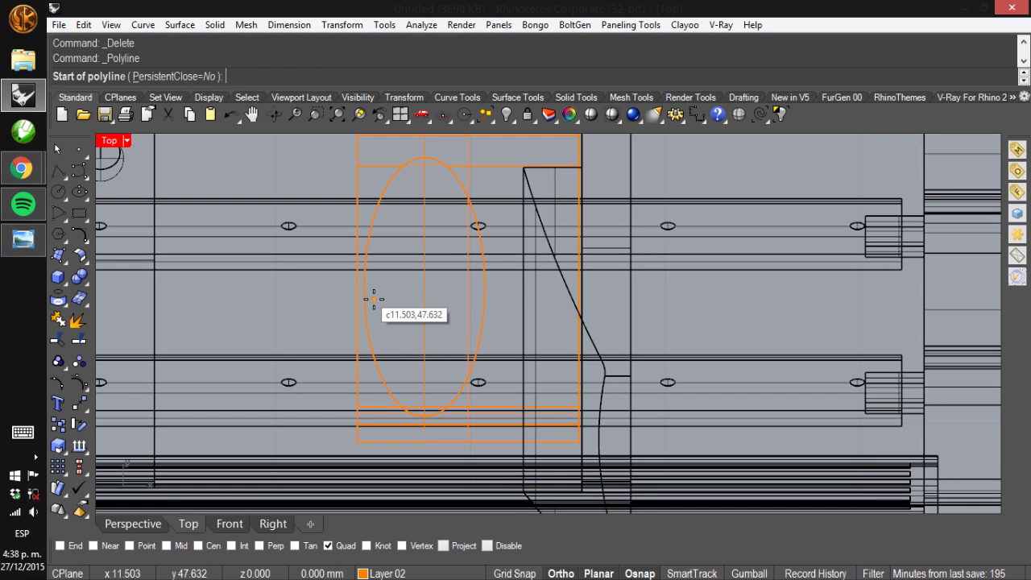
{"action": "left_click", "coordinate": [362, 294]}
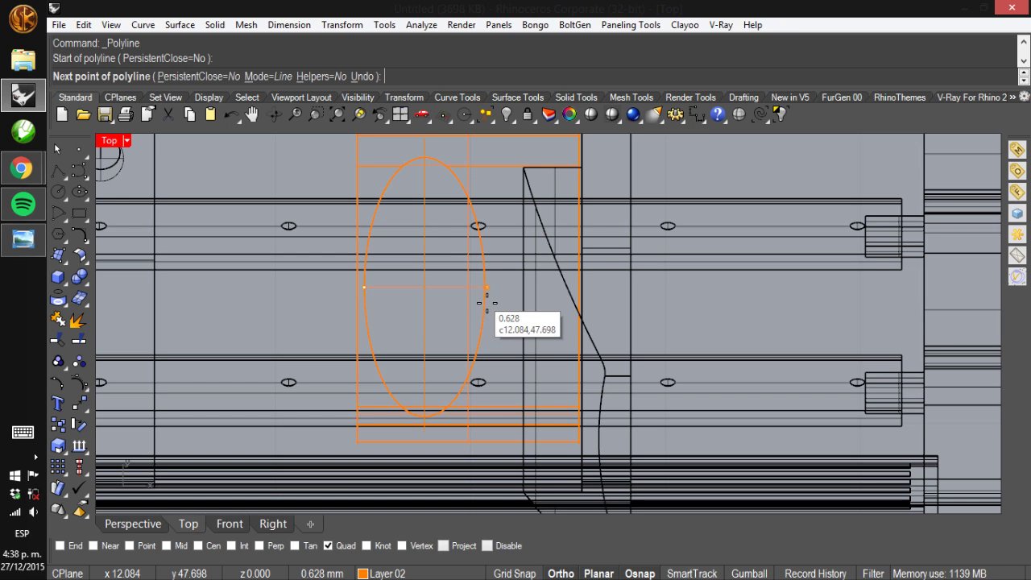
{"action": "left_click", "coordinate": [503, 287]}
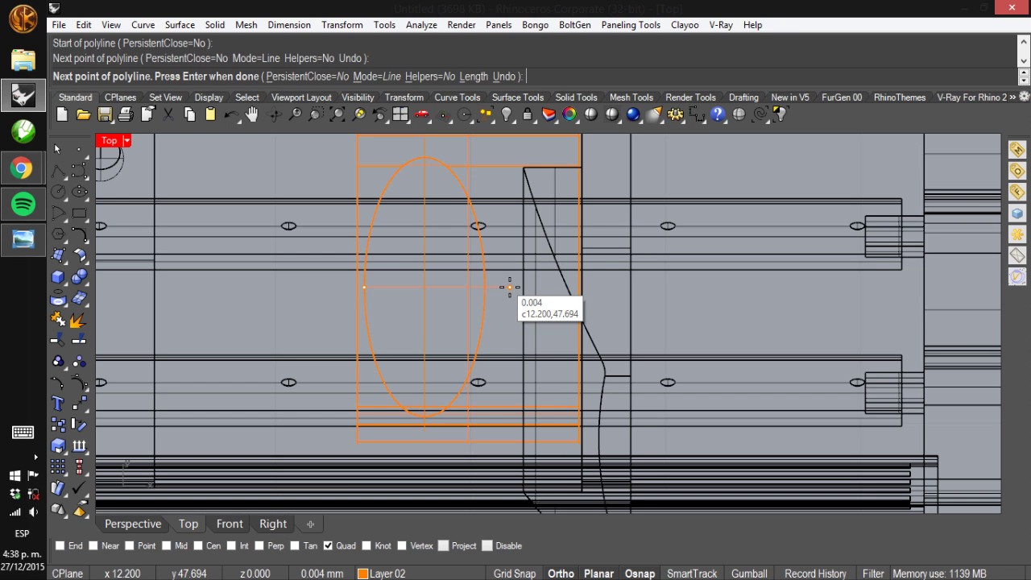
{"action": "key", "text": "Return"}
{"action": "left_click_drag", "start_coordinate": [503, 286], "coordinate": [504, 289]}
{"action": "scroll", "coordinate": [396, 304], "scroll_direction": "up", "scroll_amount": 3}
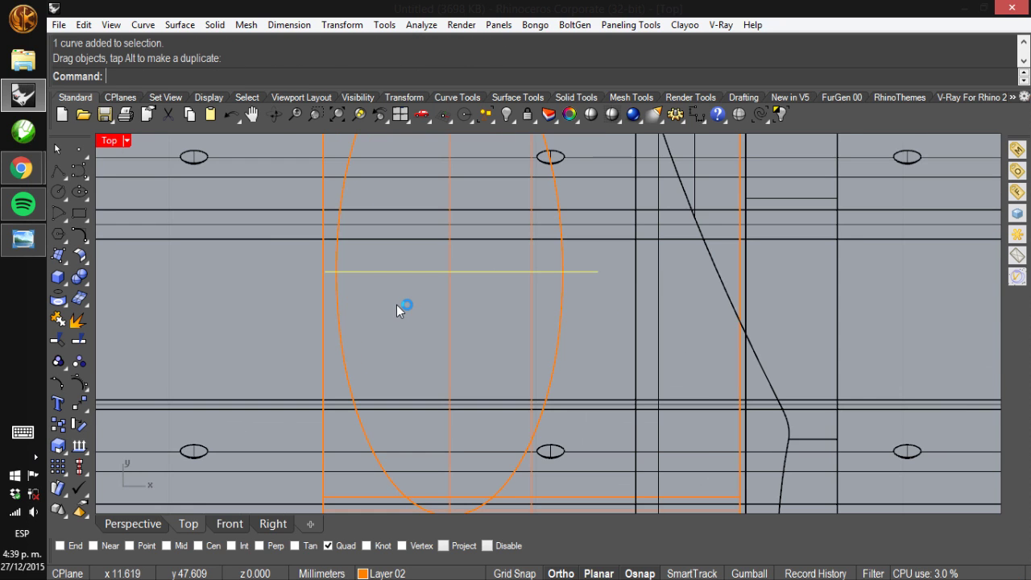
{"action": "scroll", "coordinate": [396, 305], "scroll_direction": "down", "scroll_amount": 3}
With Ortho off, draw a short slanted line from the leg end's quadrant point in the Right view and shift it across the end face
{"action": "double_click", "coordinate": [108, 140]}
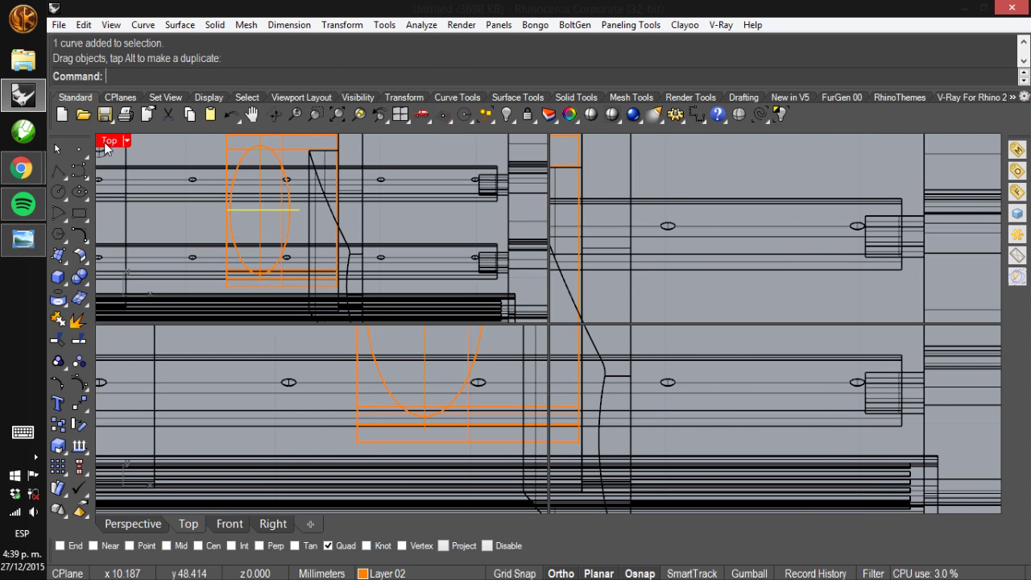
{"action": "mouse_move", "coordinate": [745, 393]}
{"action": "right_mouse_down"}
{"action": "mouse_move", "coordinate": [753, 400]}
{"action": "mouse_move", "coordinate": [741, 402]}
{"action": "right_mouse_up"}
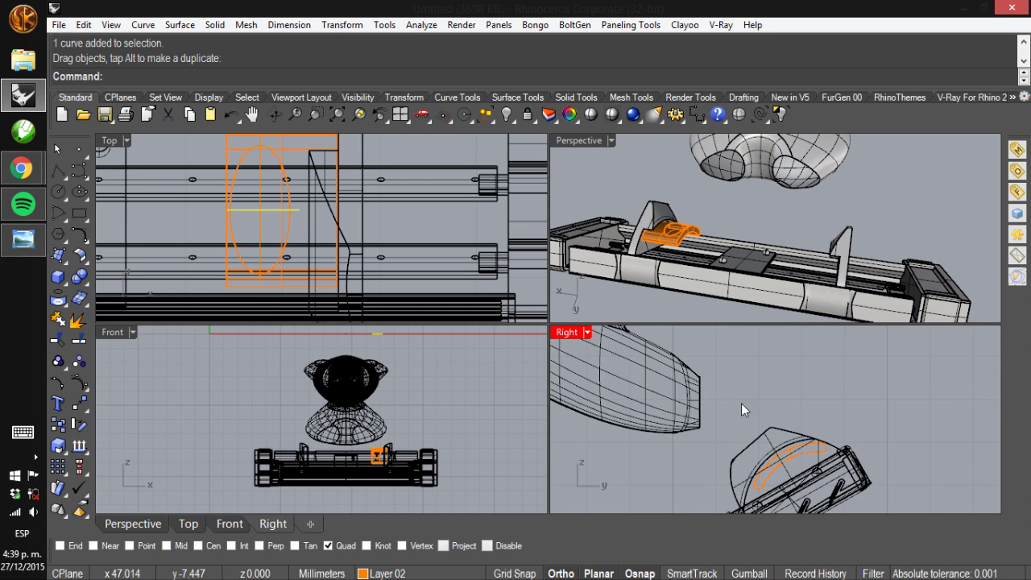
{"action": "scroll", "coordinate": [697, 414], "scroll_direction": "down", "scroll_amount": 2}
{"action": "scroll", "coordinate": [694, 413], "scroll_direction": "up", "scroll_amount": 1}
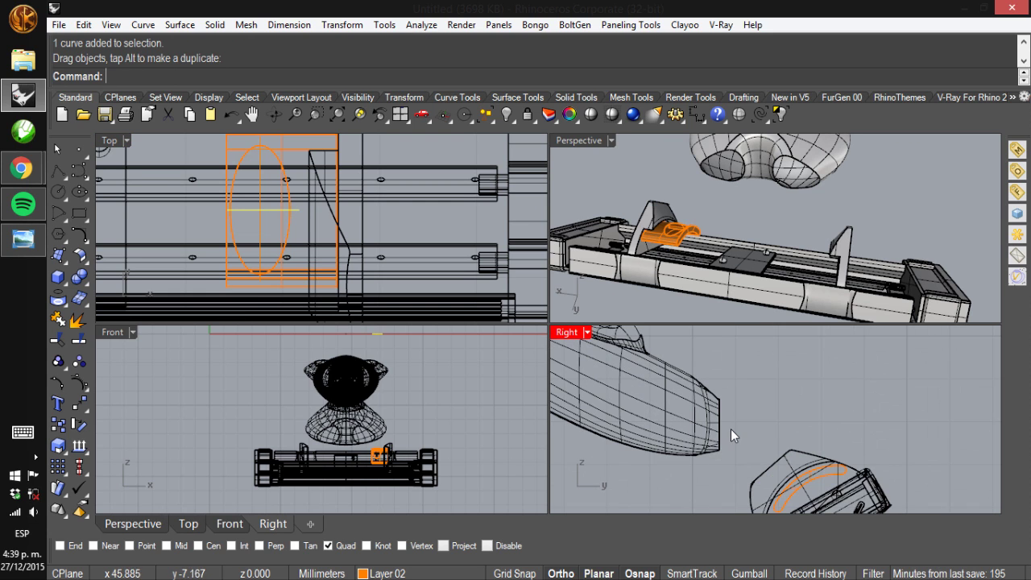
{"action": "scroll", "coordinate": [732, 431], "scroll_direction": "up", "scroll_amount": 2}
{"action": "scroll", "coordinate": [710, 433], "scroll_direction": "up", "scroll_amount": 1}
{"action": "right_click", "coordinate": [705, 427]}
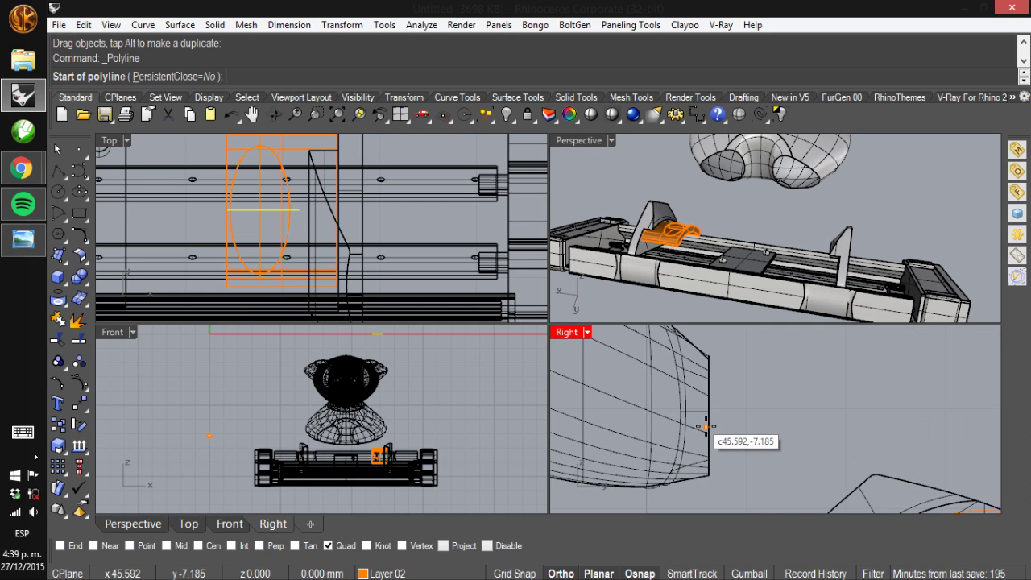
{"action": "left_click", "coordinate": [707, 411]}
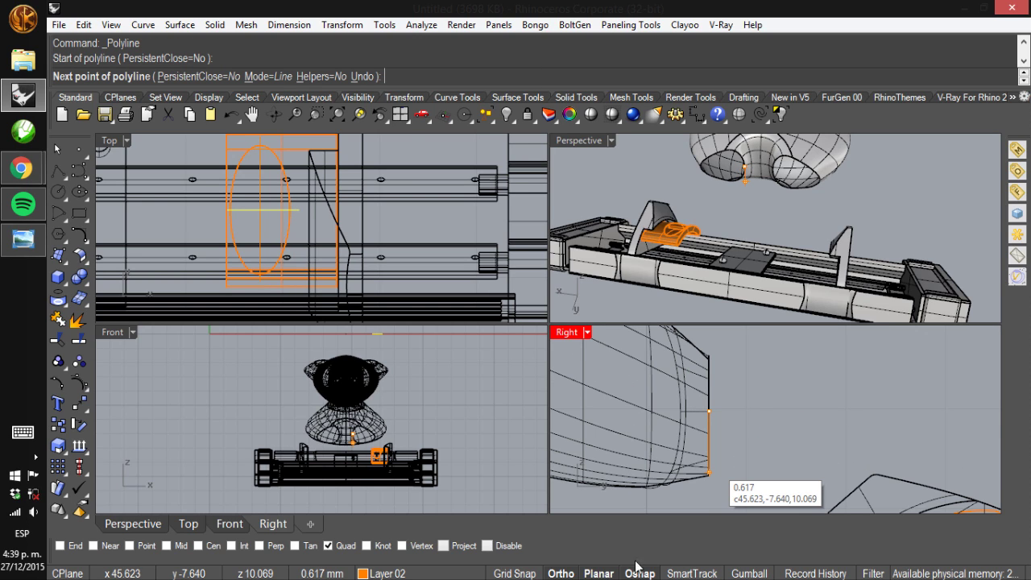
{"action": "left_click", "coordinate": [522, 574]}
{"action": "left_click", "coordinate": [561, 574]}
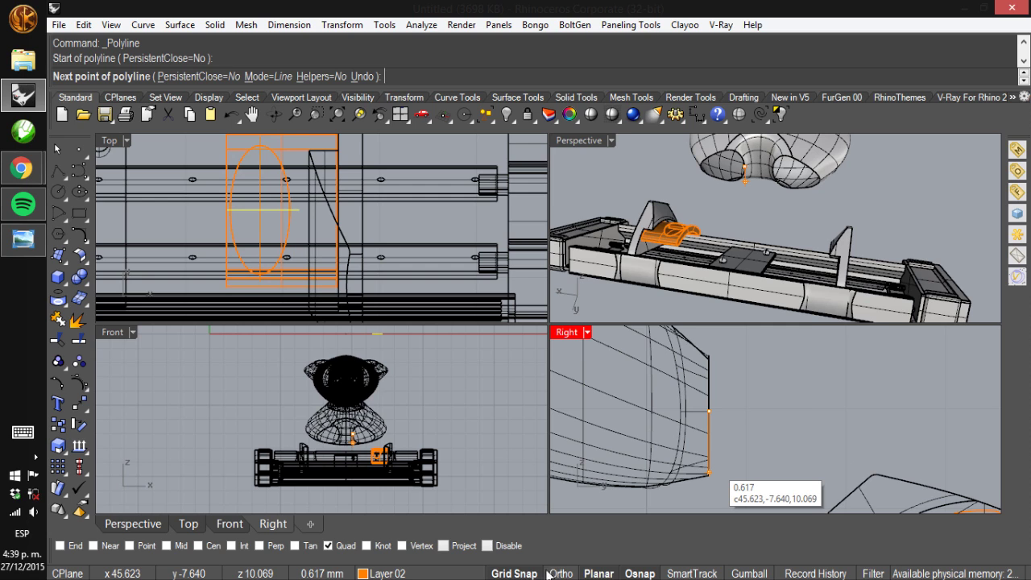
{"action": "left_click", "coordinate": [514, 573]}
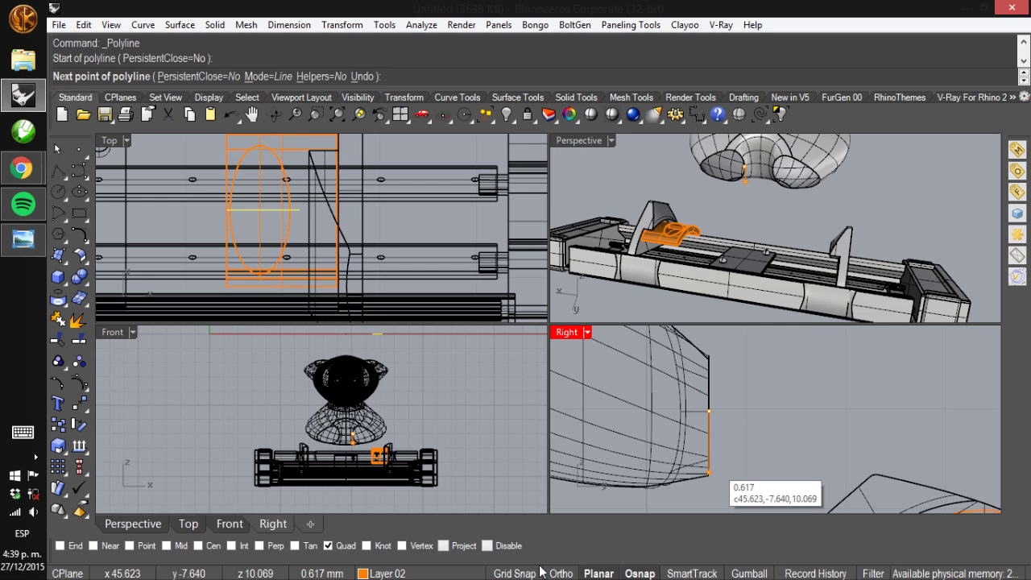
{"action": "left_click", "coordinate": [739, 421]}
{"action": "key", "text": "Return"}
{"action": "scroll", "coordinate": [727, 425], "scroll_direction": "up", "scroll_amount": 2}
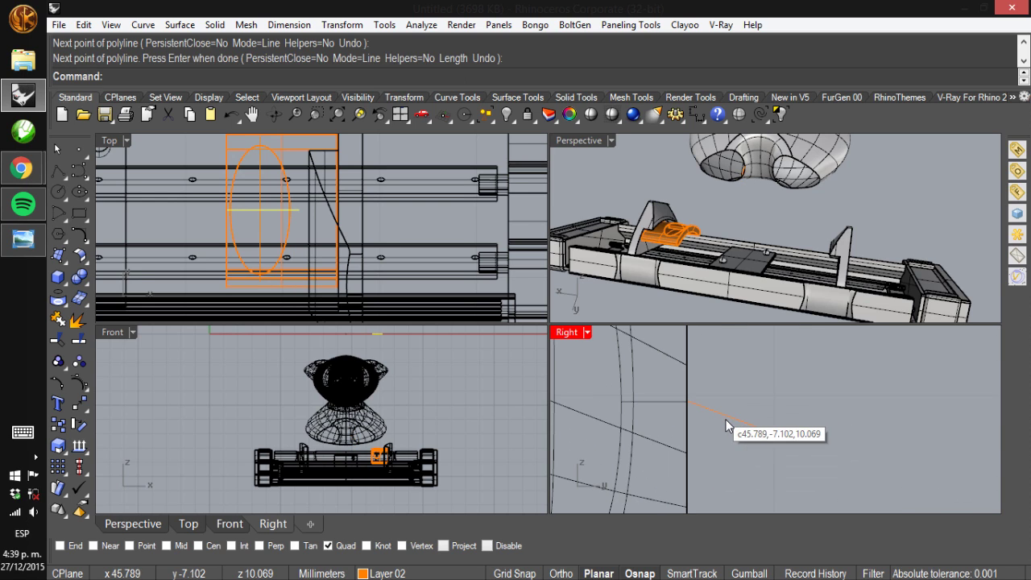
{"action": "left_click_drag", "start_coordinate": [693, 417], "coordinate": [698, 413]}
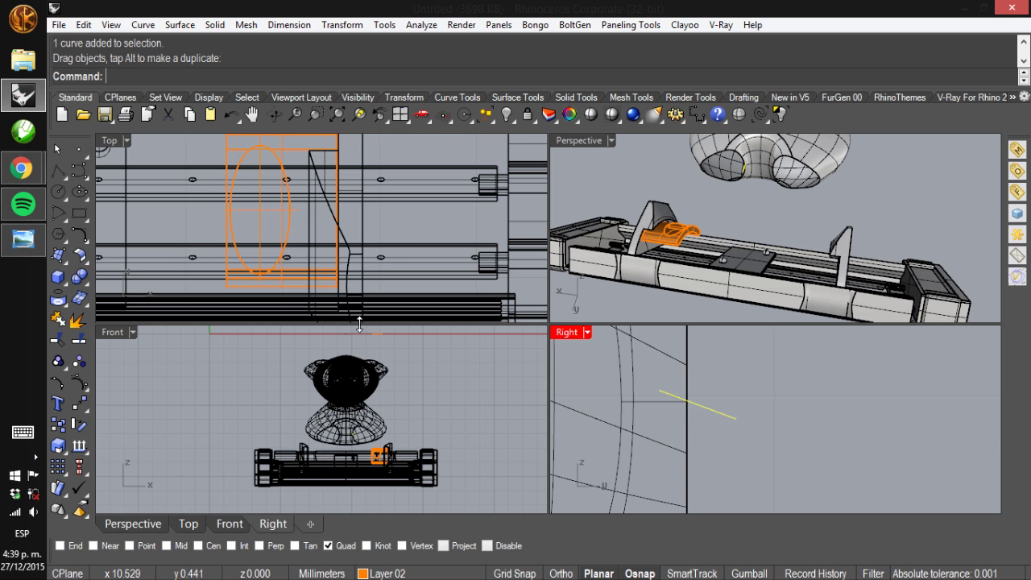
Draw a short vertical line crossing the figure's flat leg end in the Top view
{"action": "scroll", "coordinate": [383, 231], "scroll_direction": "down", "scroll_amount": 5}
{"action": "right_click_drag", "start_coordinate": [383, 231], "coordinate": [372, 187]}
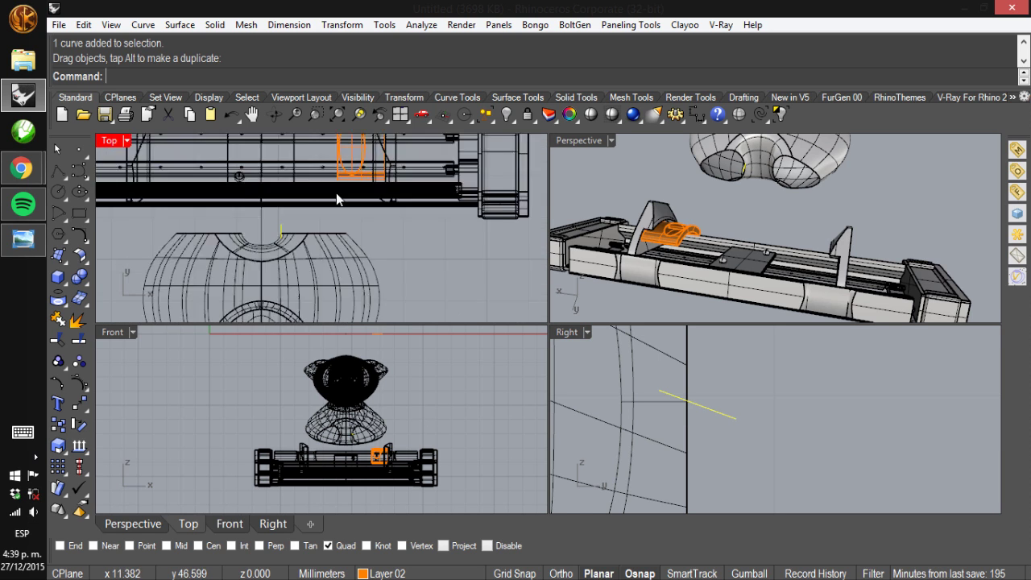
{"action": "scroll", "coordinate": [273, 242], "scroll_direction": "up", "scroll_amount": 4}
{"action": "right_click", "coordinate": [323, 273]}
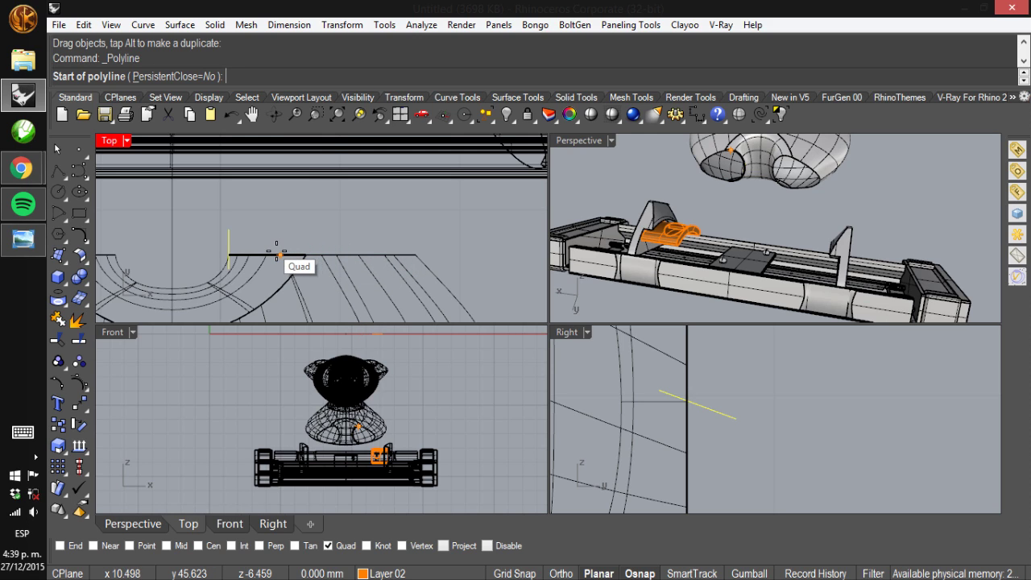
{"action": "left_click", "coordinate": [328, 267]}
{"action": "left_click", "coordinate": [329, 224]}
{"action": "key", "text": "Return"}
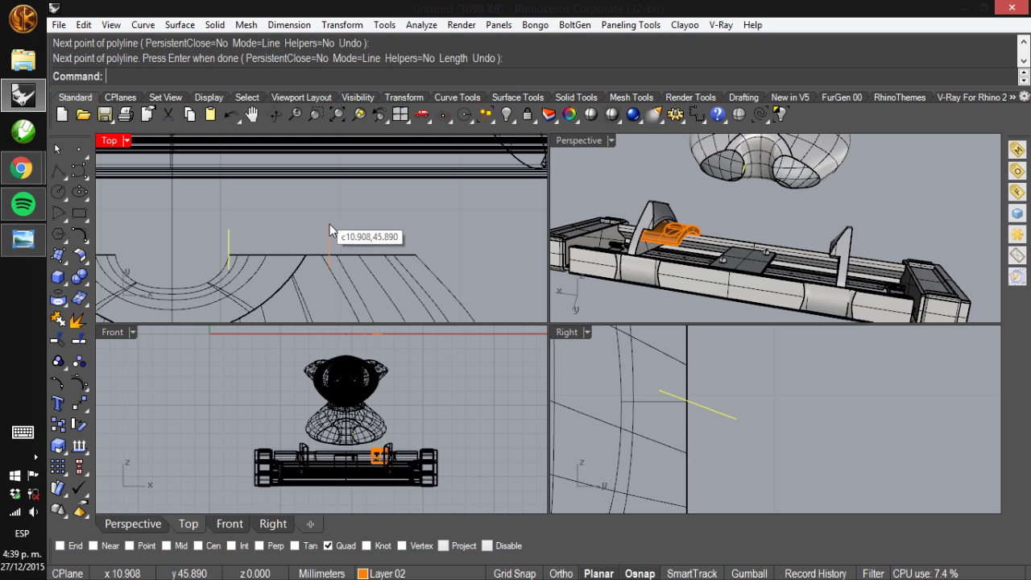
{"action": "key", "text": "Escape"}
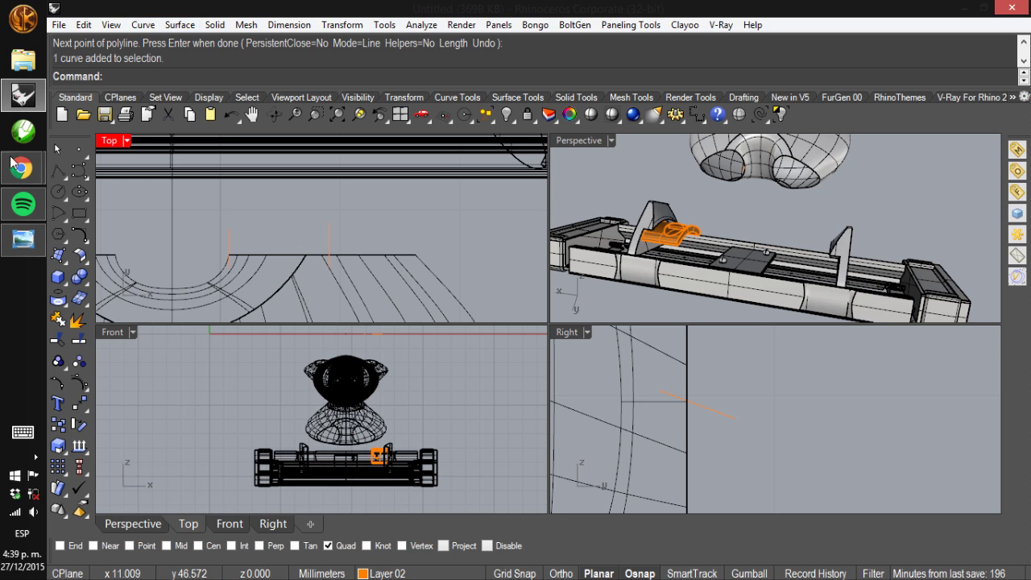
Project the new vertical line onto the figure's body from the Top view
{"action": "left_click", "coordinate": [58, 297]}
{"action": "left_click", "coordinate": [329, 245]}
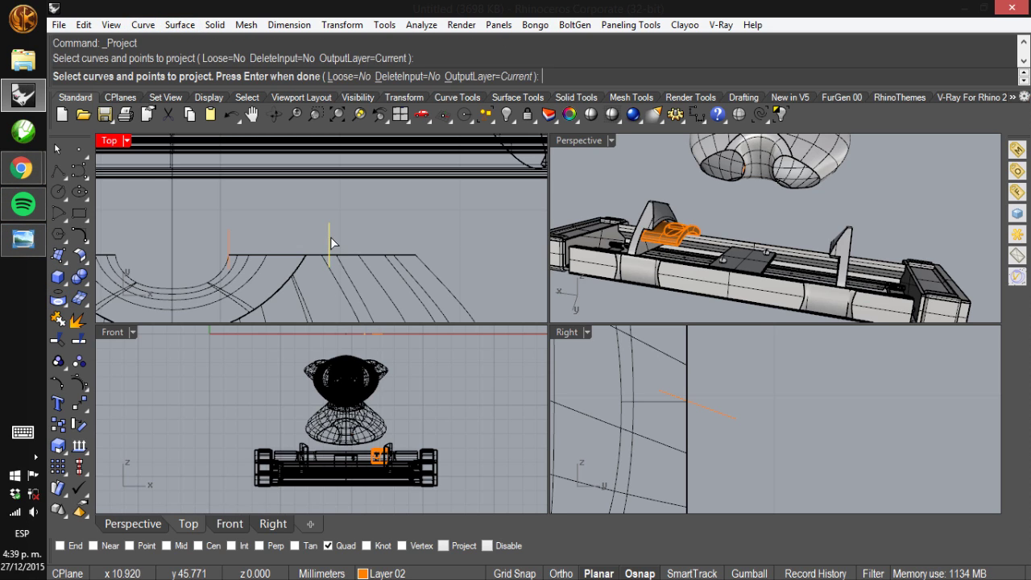
{"action": "key", "text": "Return"}
{"action": "left_click", "coordinate": [290, 256]}
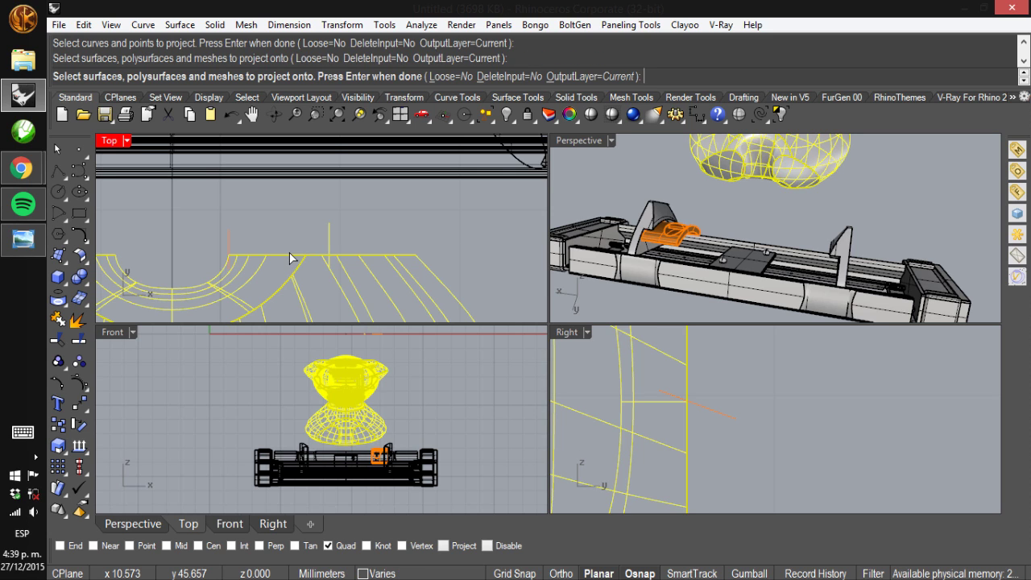
{"action": "key", "text": "Return"}
Delete the original vertical line and select the two projected curves on the figure's body
{"action": "left_click", "coordinate": [328, 238]}
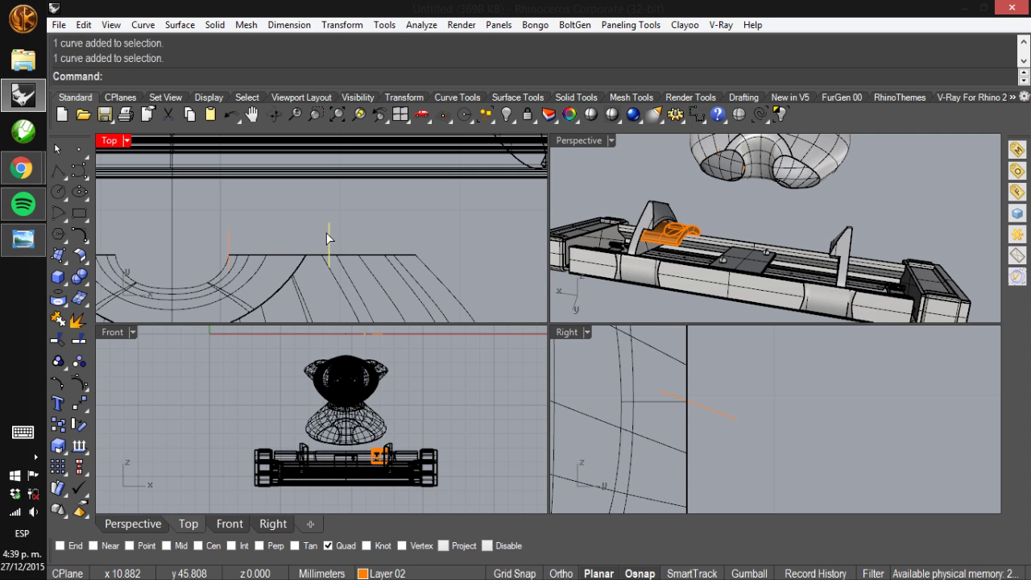
{"action": "key", "text": "Delete"}
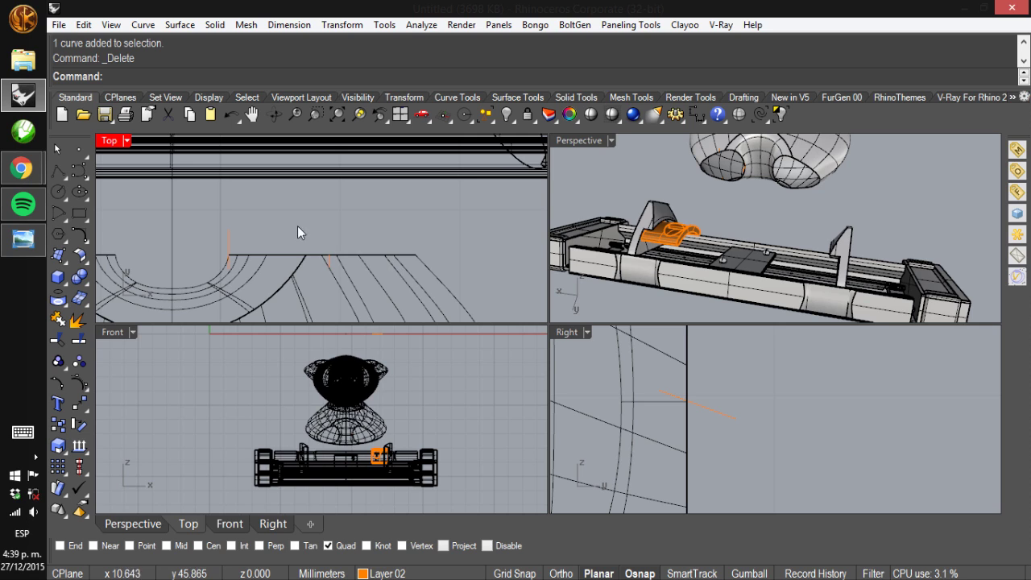
{"action": "left_click_drag", "start_coordinate": [364, 273], "coordinate": [364, 272]}
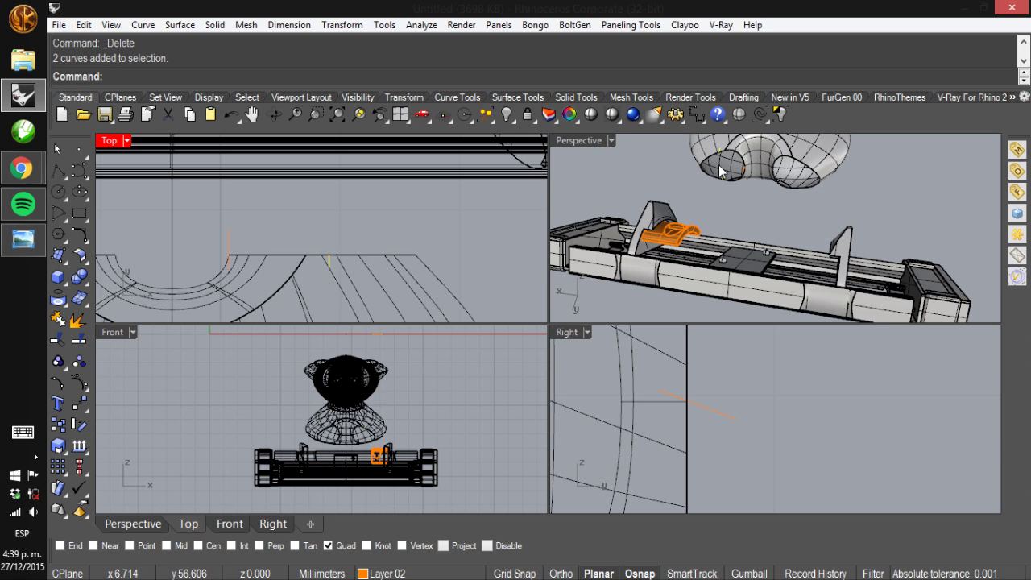
Project the slanted line at the leg end onto the figure's body from the Right view and delete the original line
{"action": "left_click", "coordinate": [228, 242]}
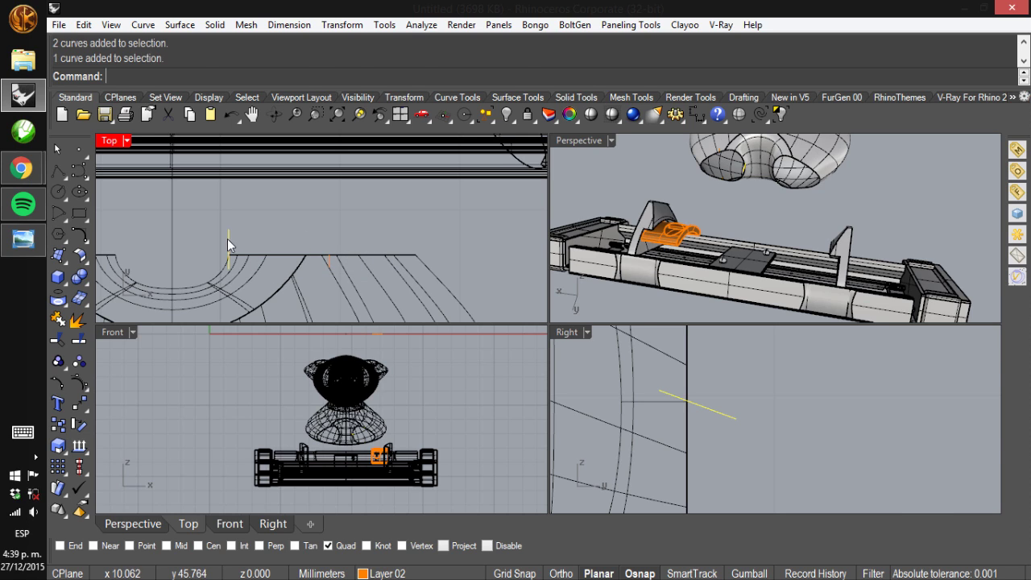
{"action": "right_click", "coordinate": [686, 388]}
{"action": "left_click", "coordinate": [686, 384]}
{"action": "right_click", "coordinate": [707, 414]}
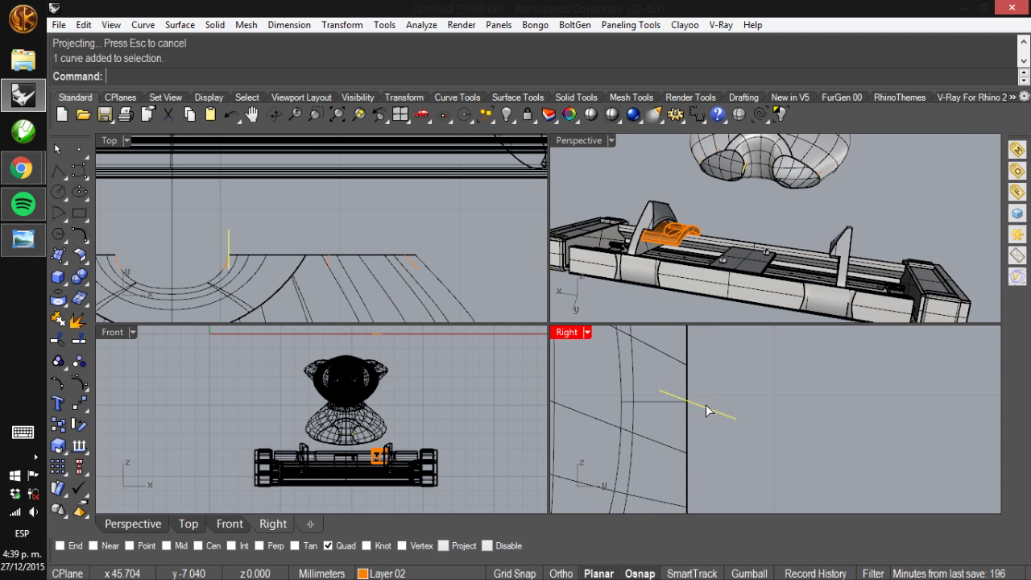
{"action": "key", "text": "Delete"}
Delete the two projected curves on the figure's opposite leg end in the Top view
{"action": "scroll", "coordinate": [713, 165], "scroll_direction": "up", "scroll_amount": 5}
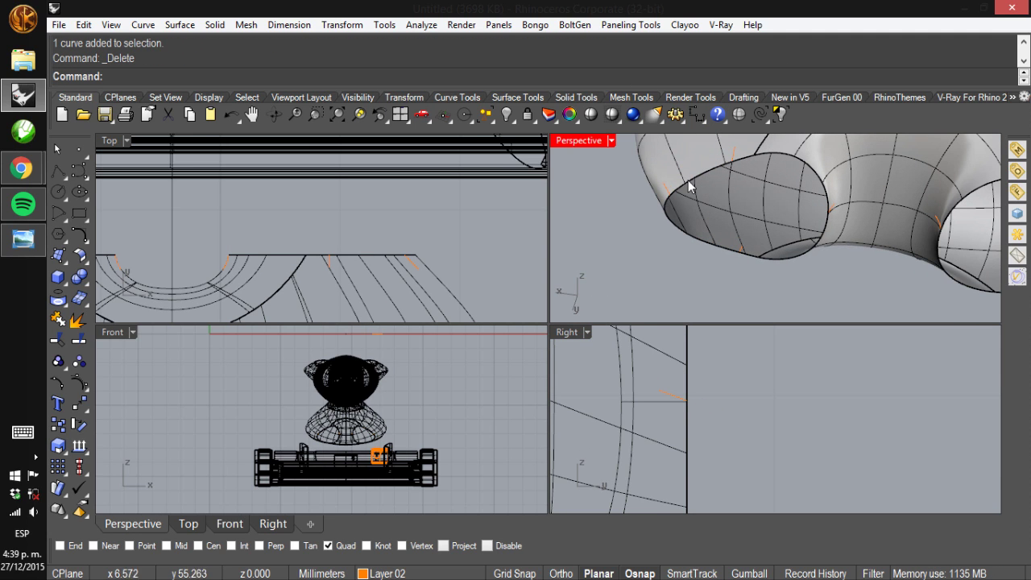
{"action": "scroll", "coordinate": [680, 259], "scroll_direction": "down", "scroll_amount": 2}
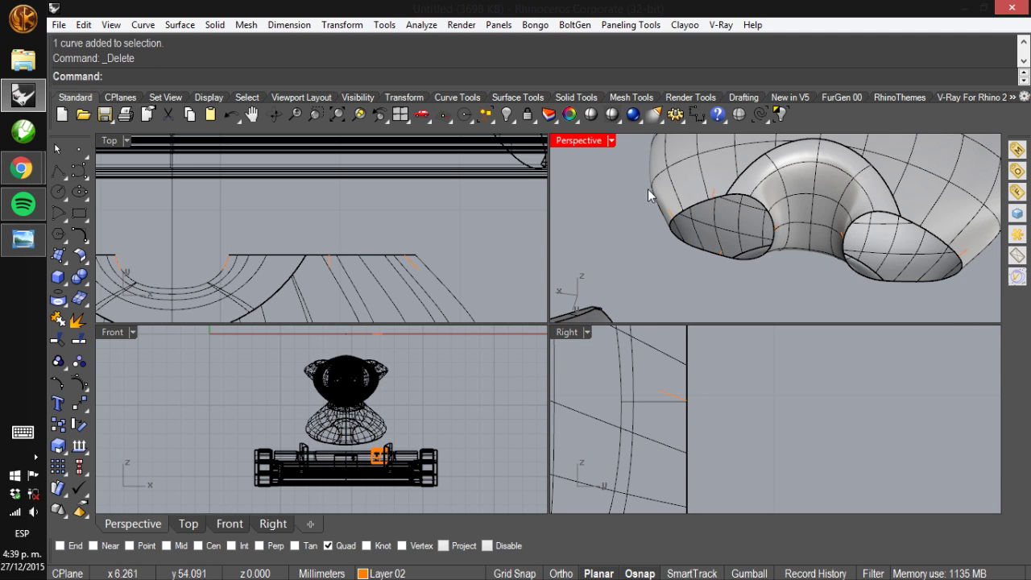
{"action": "scroll", "coordinate": [659, 246], "scroll_direction": "down", "scroll_amount": 3}
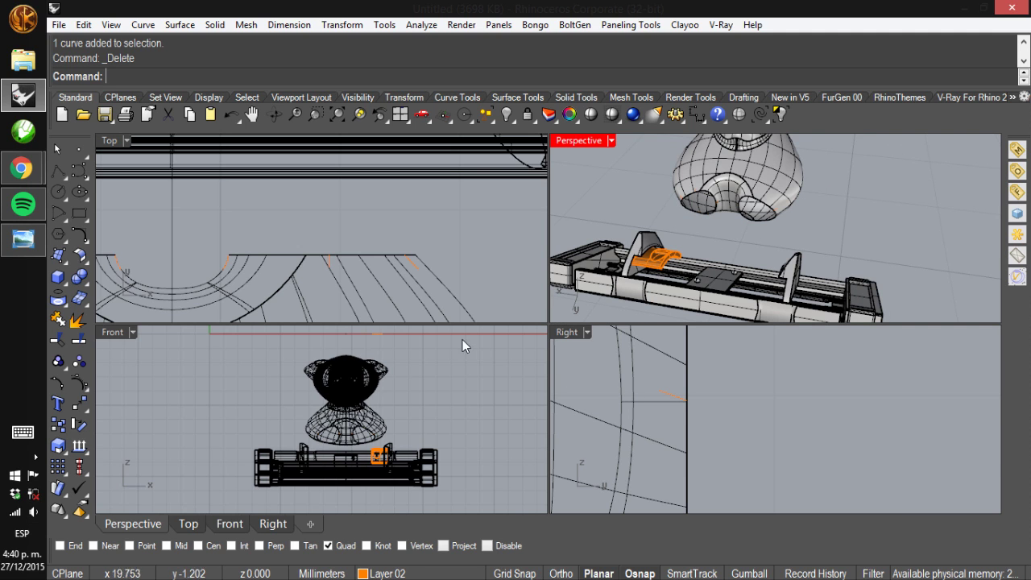
{"action": "scroll", "coordinate": [359, 223], "scroll_direction": "down", "scroll_amount": 3}
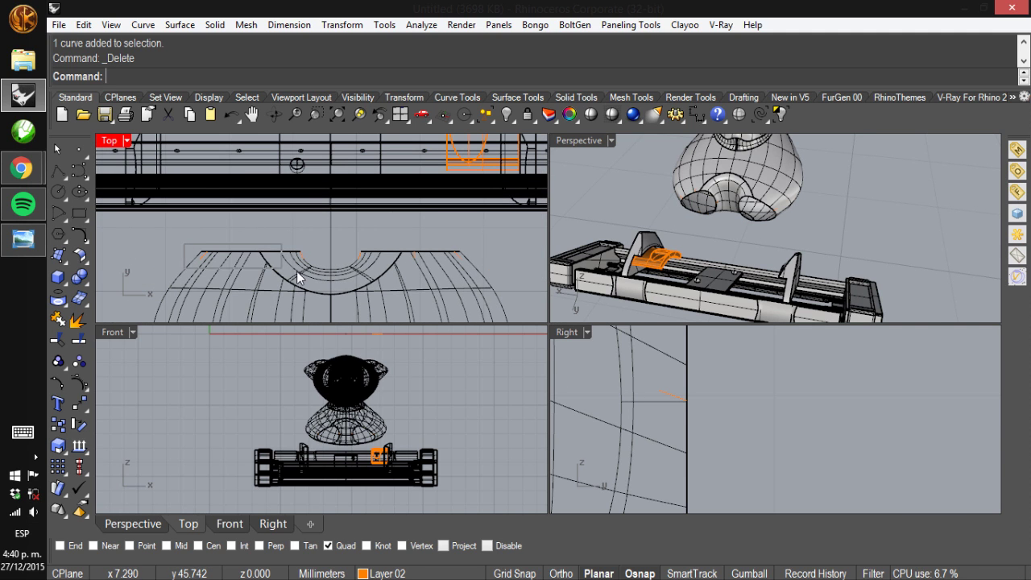
{"action": "left_click_drag", "start_coordinate": [297, 273], "coordinate": [313, 273]}
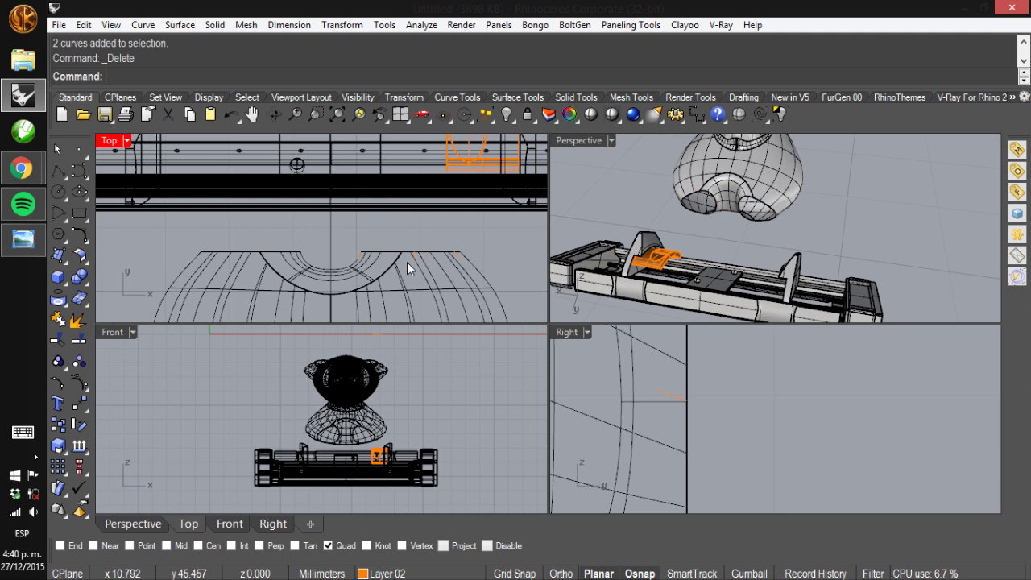
Project the vertical and horizontal lines crossing the ellipse onto the orange curved piece from an enlarged Top view
{"action": "right_click_drag", "start_coordinate": [373, 249], "coordinate": [355, 290]}
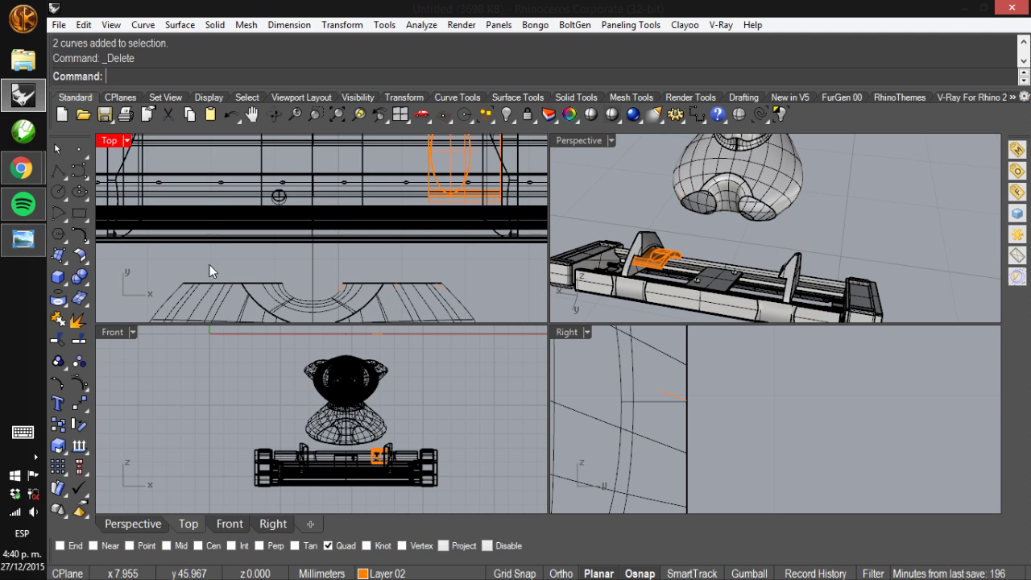
{"action": "scroll", "coordinate": [427, 253], "scroll_direction": "down", "scroll_amount": 2}
{"action": "scroll", "coordinate": [427, 251], "scroll_direction": "up", "scroll_amount": 2}
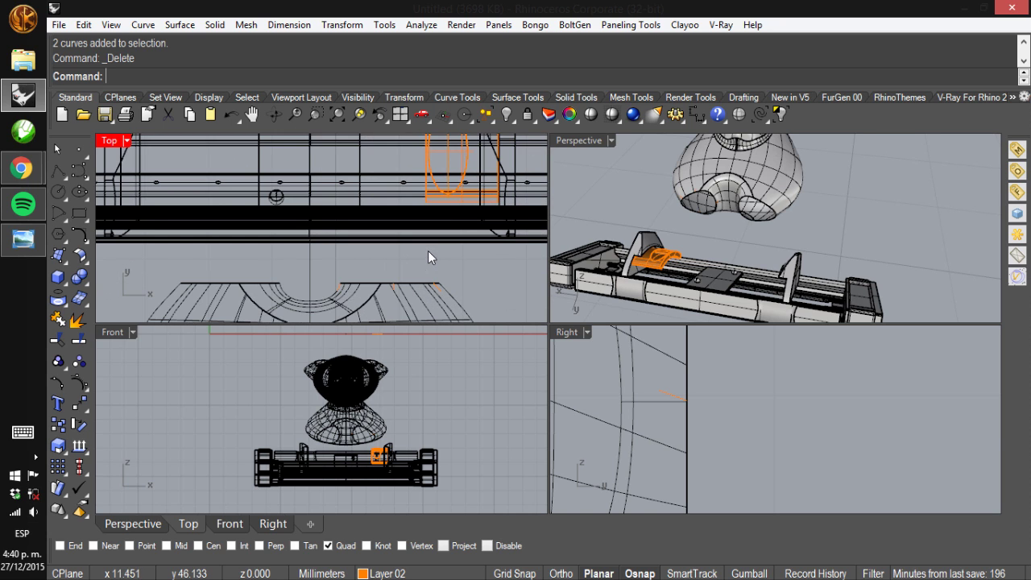
{"action": "scroll", "coordinate": [355, 224], "scroll_direction": "up", "scroll_amount": 2}
{"action": "right_click_drag", "start_coordinate": [425, 184], "coordinate": [357, 207]}
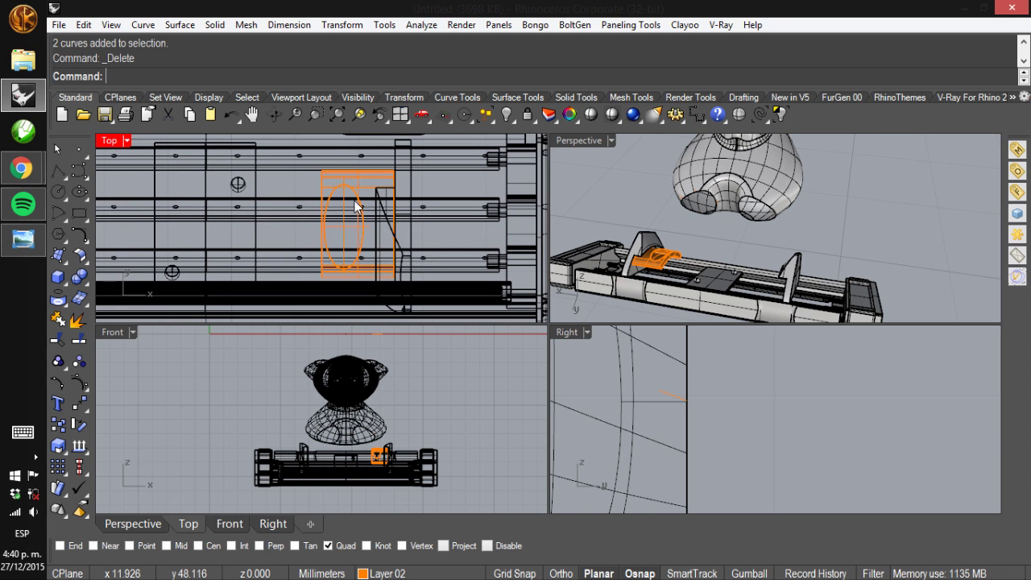
{"action": "double_click", "coordinate": [110, 141]}
{"action": "scroll", "coordinate": [677, 284], "scroll_direction": "up", "scroll_amount": 2}
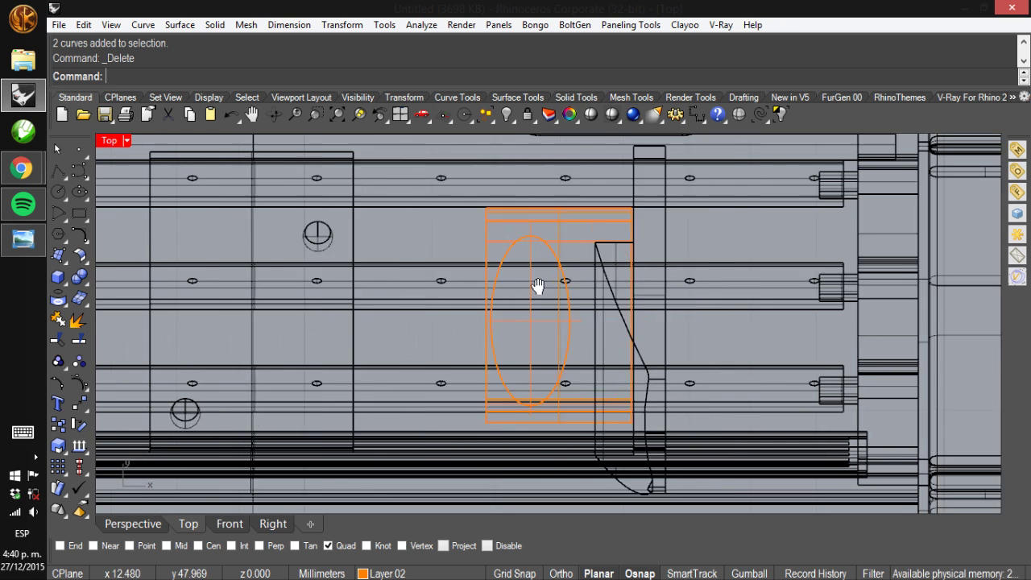
{"action": "right_click_drag", "start_coordinate": [536, 287], "coordinate": [448, 270]}
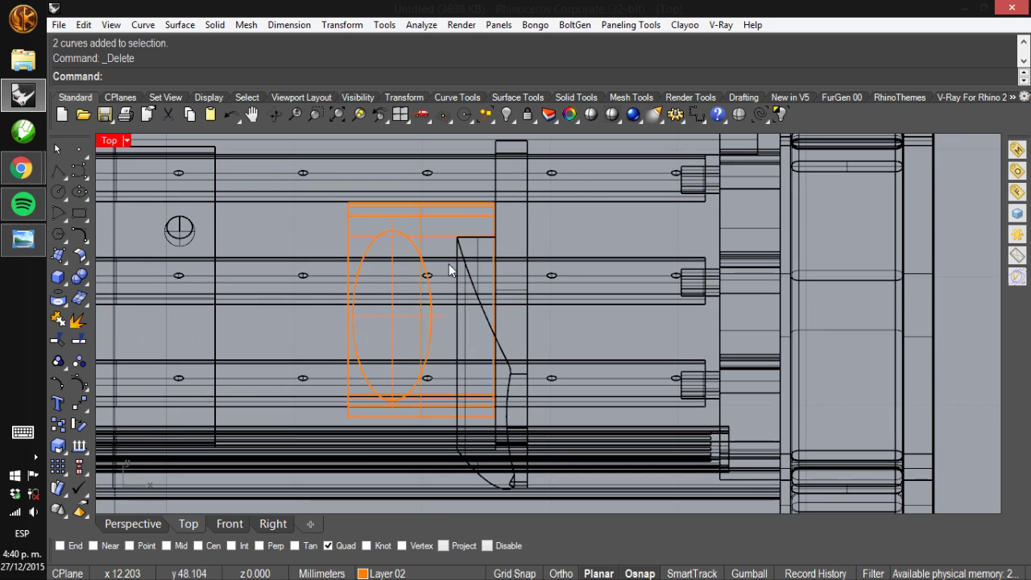
{"action": "left_click", "coordinate": [390, 241]}
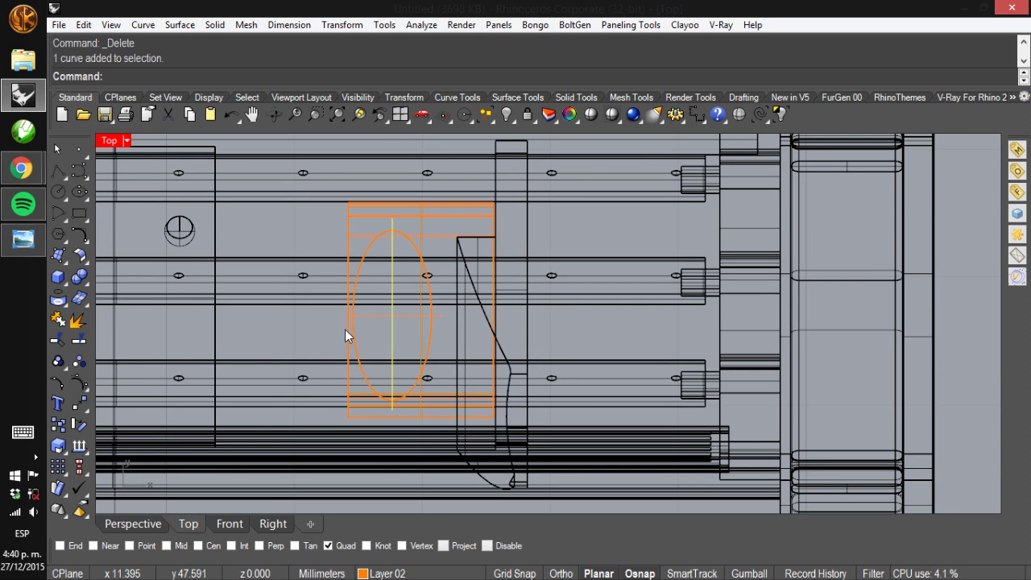
{"action": "left_click", "coordinate": [376, 313], "text": "shift"}
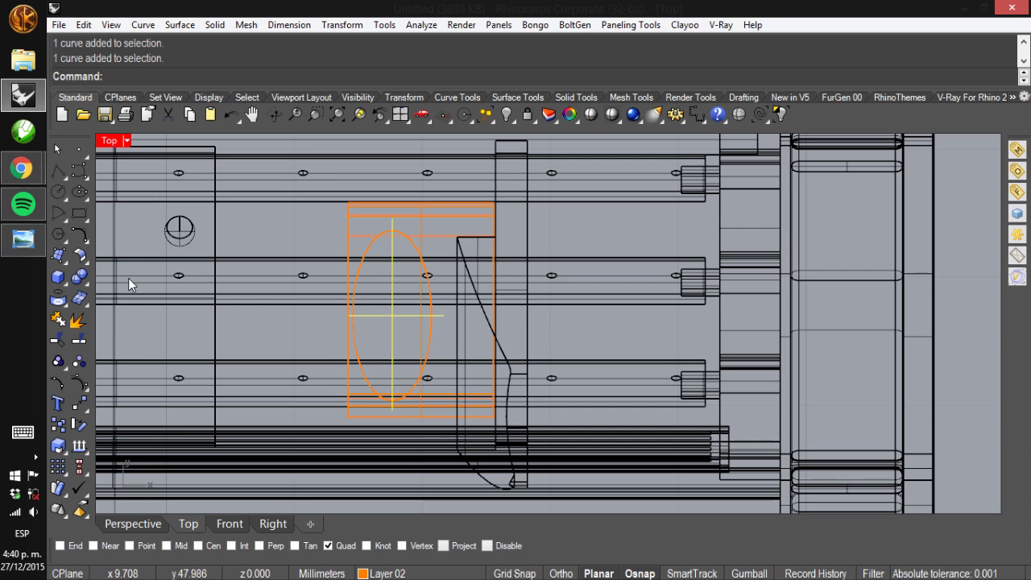
{"action": "left_click", "coordinate": [61, 300]}
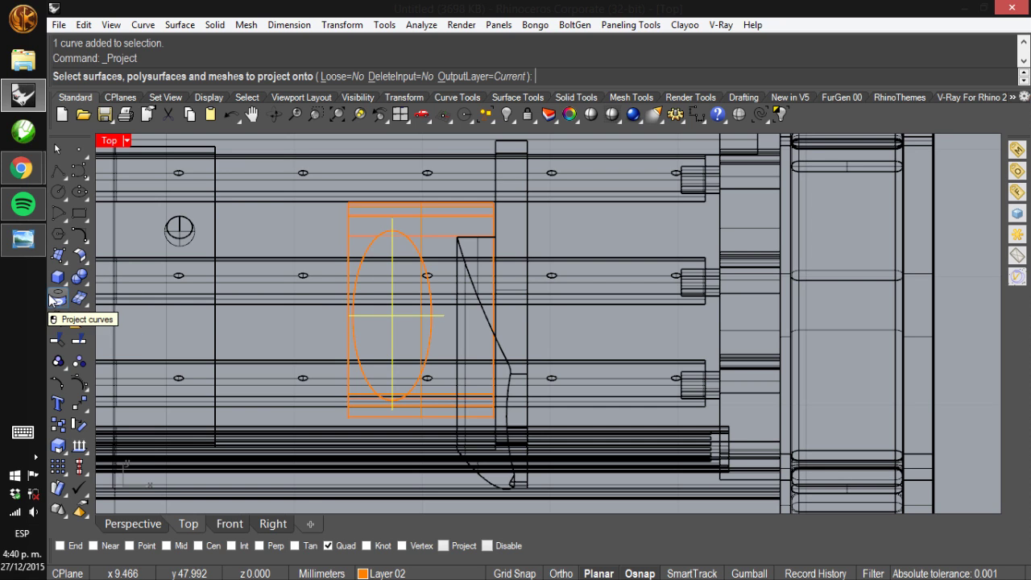
{"action": "left_click", "coordinate": [354, 235]}
{"action": "key", "text": "Return"}
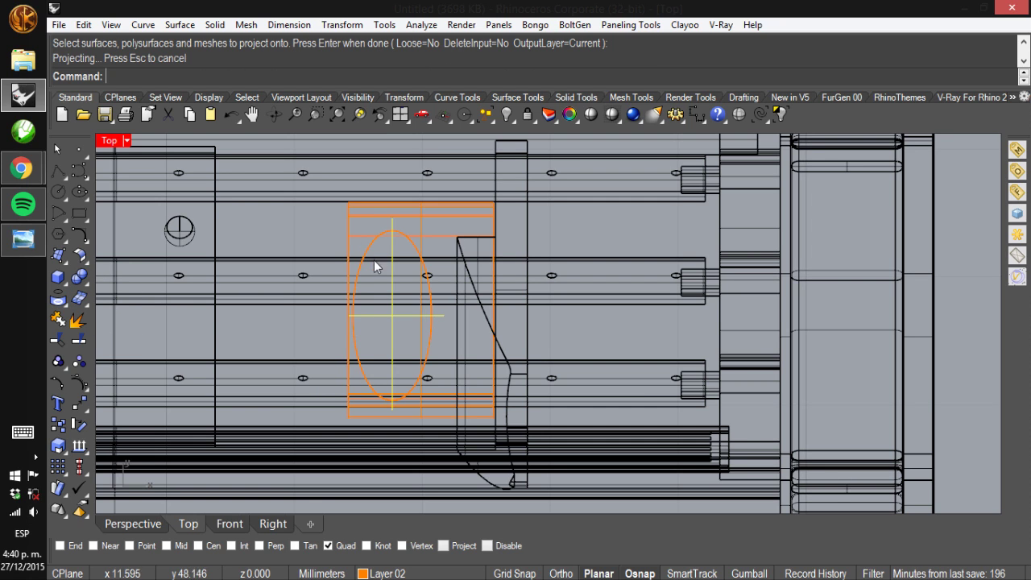
Delete the original vertical and horizontal lines crossing the ellipse and restore the four-viewport layout
{"action": "left_click", "coordinate": [392, 317]}
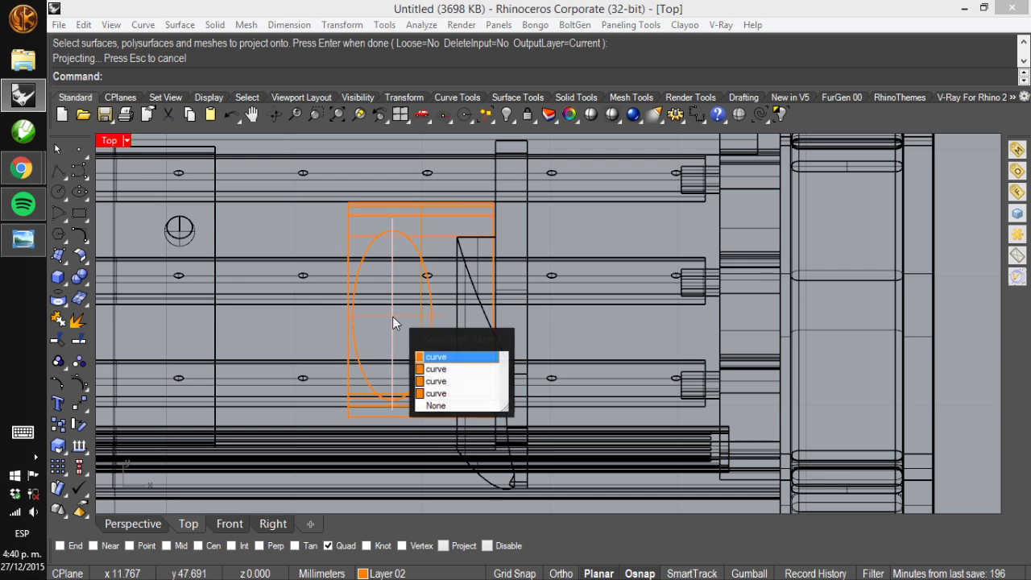
{"action": "left_click", "coordinate": [443, 358]}
{"action": "key", "text": "Delete"}
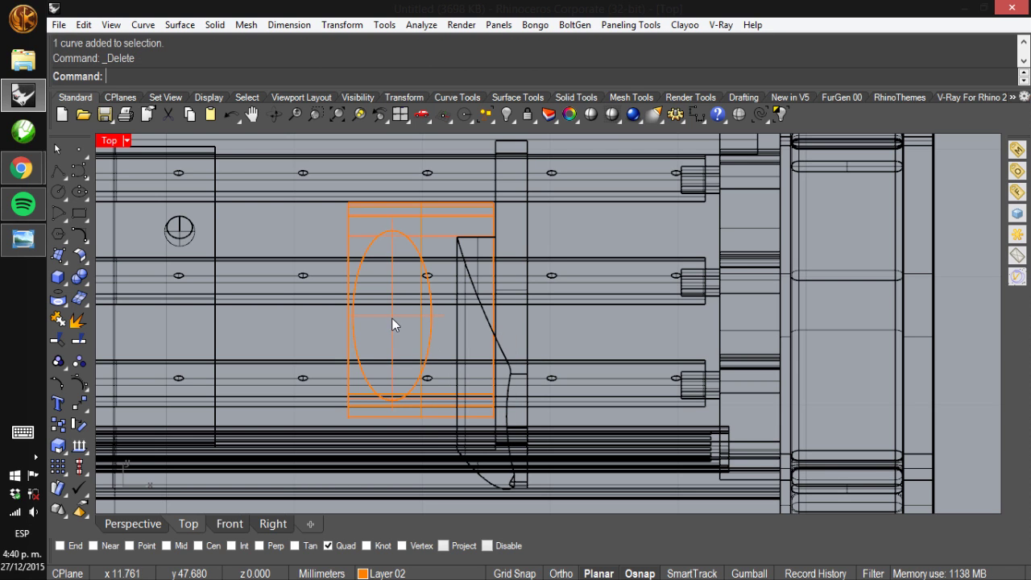
{"action": "left_click", "coordinate": [392, 319]}
{"action": "key", "text": "Return"}
{"action": "key", "text": "Delete"}
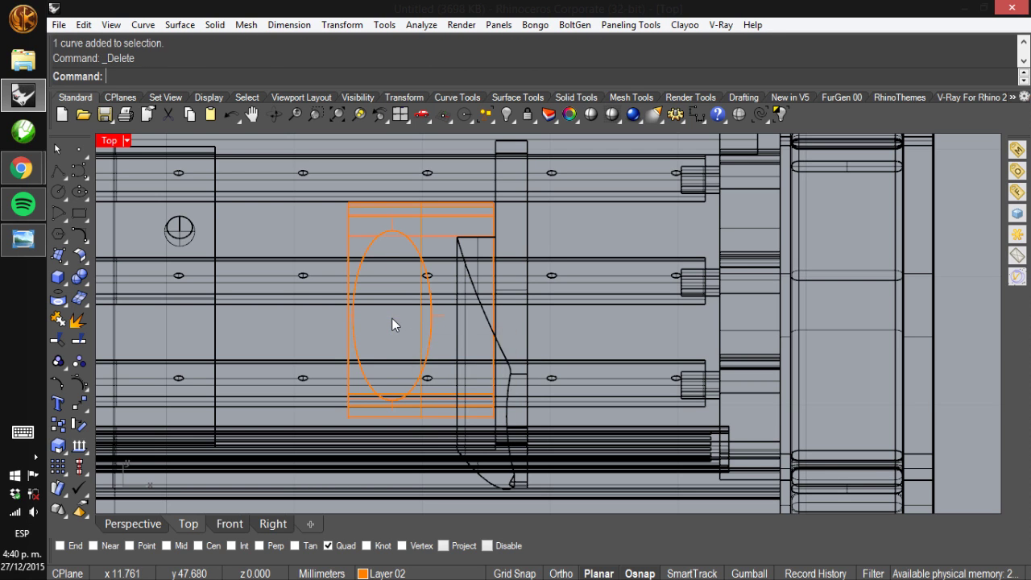
{"action": "double_click", "coordinate": [109, 140]}
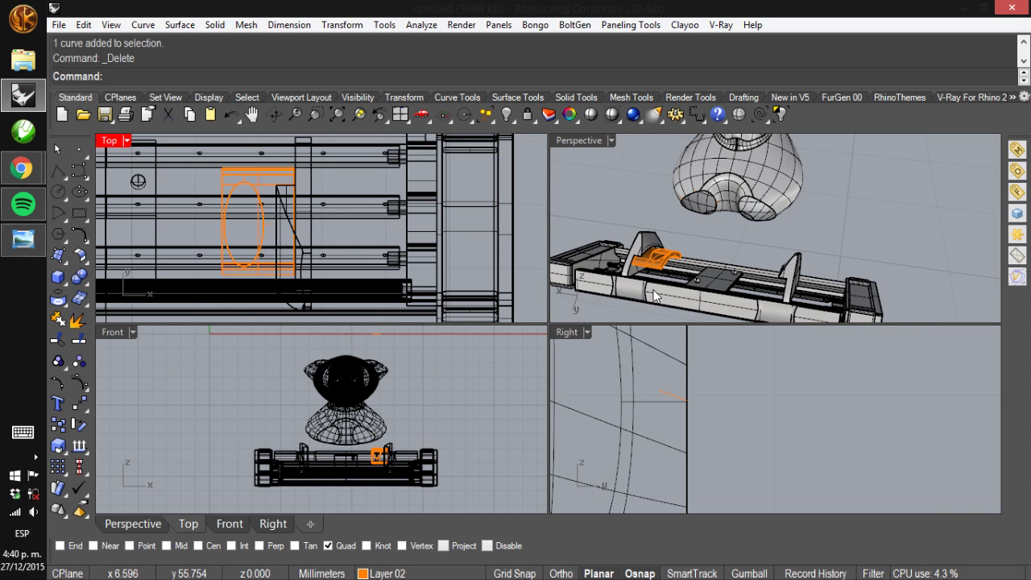
{"action": "scroll", "coordinate": [260, 209], "scroll_direction": "up", "scroll_amount": 5}
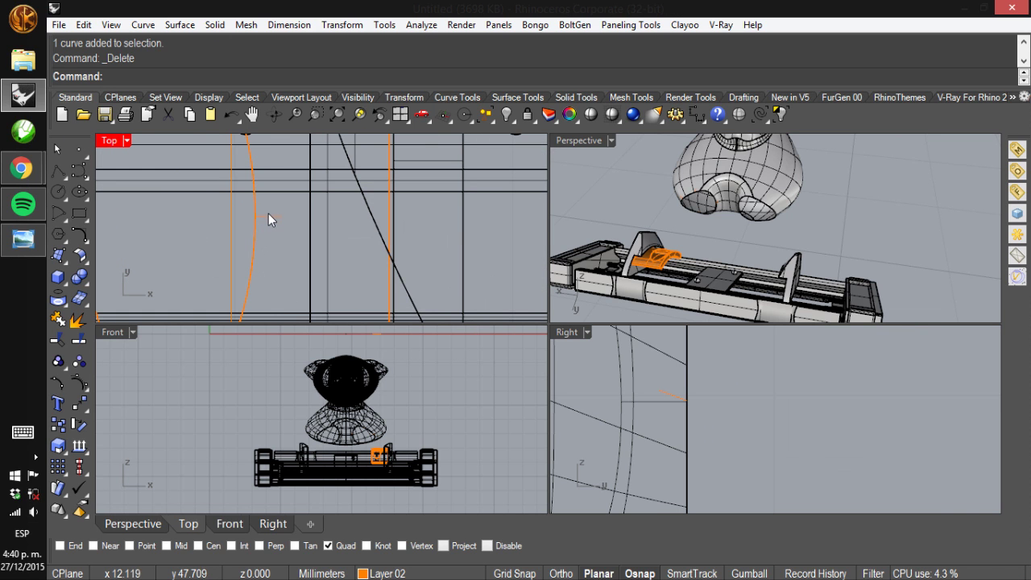
{"action": "left_click", "coordinate": [268, 215]}
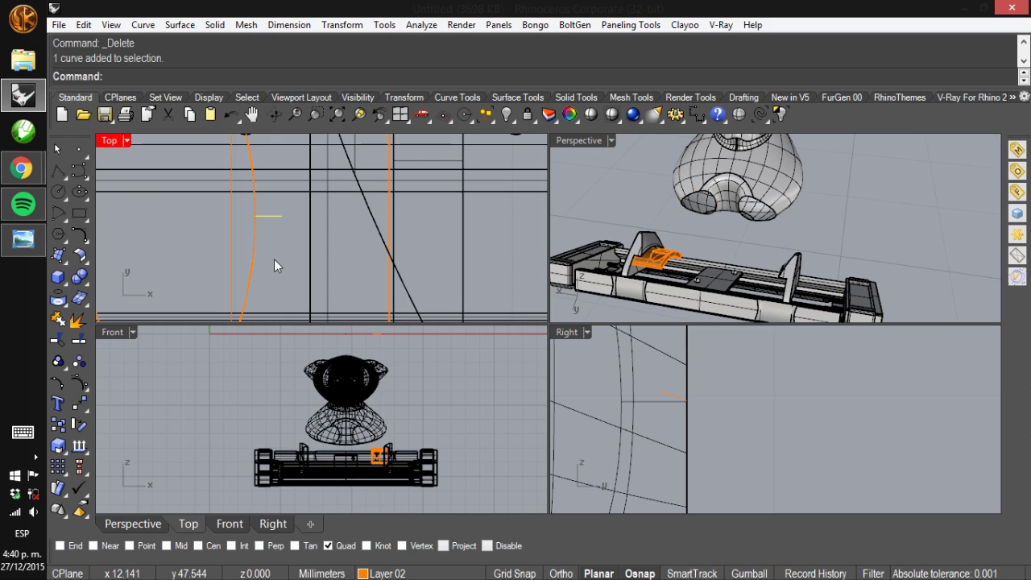
{"action": "key", "text": "Escape"}
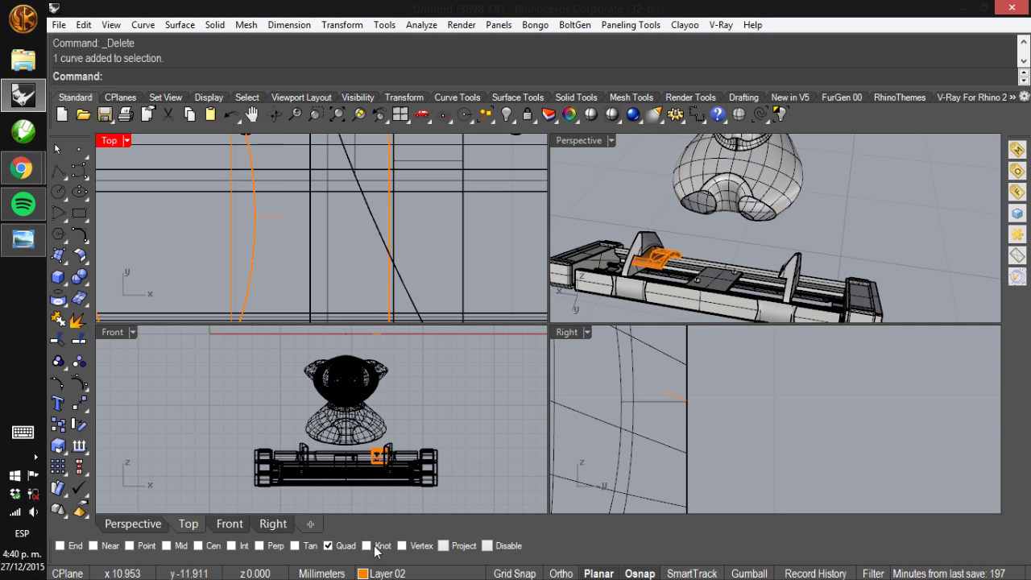
Turn on the imagen layer to show the reference images with the model in the Top and Perspective views
{"action": "left_click", "coordinate": [381, 574]}
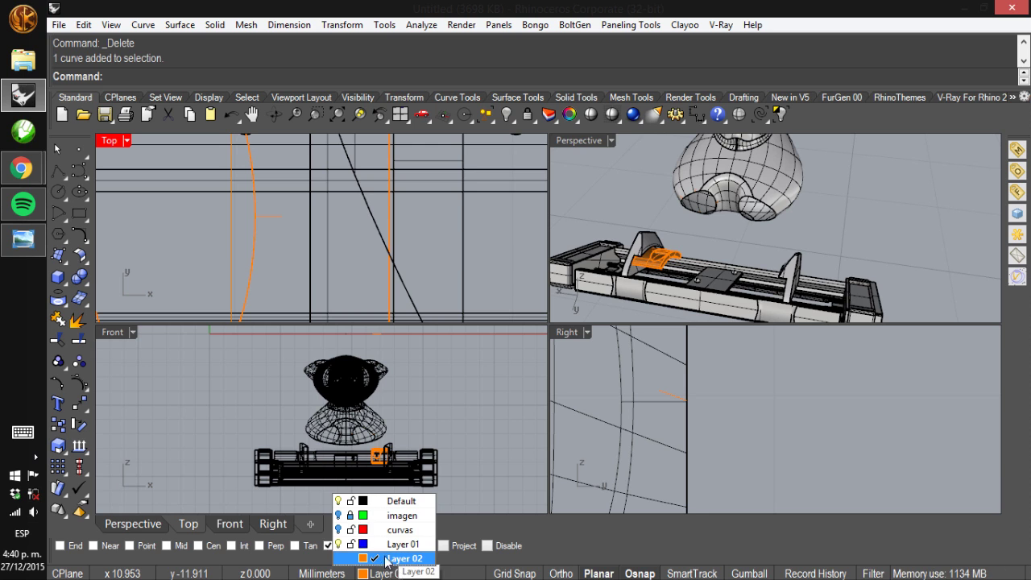
{"action": "left_click", "coordinate": [339, 513]}
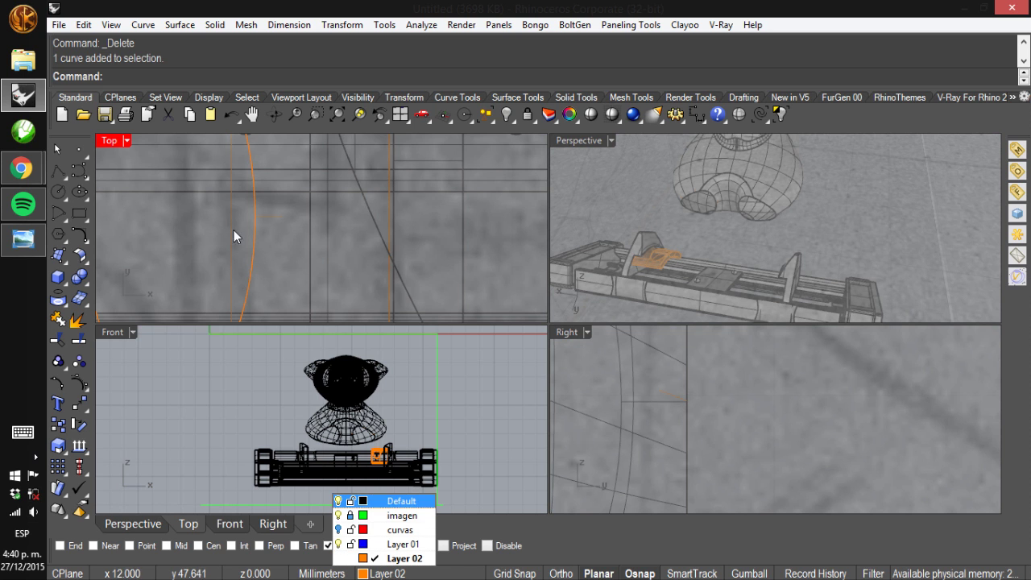
{"action": "scroll", "coordinate": [282, 234], "scroll_direction": "down", "scroll_amount": 4}
{"action": "scroll", "coordinate": [339, 229], "scroll_direction": "down", "scroll_amount": 6}
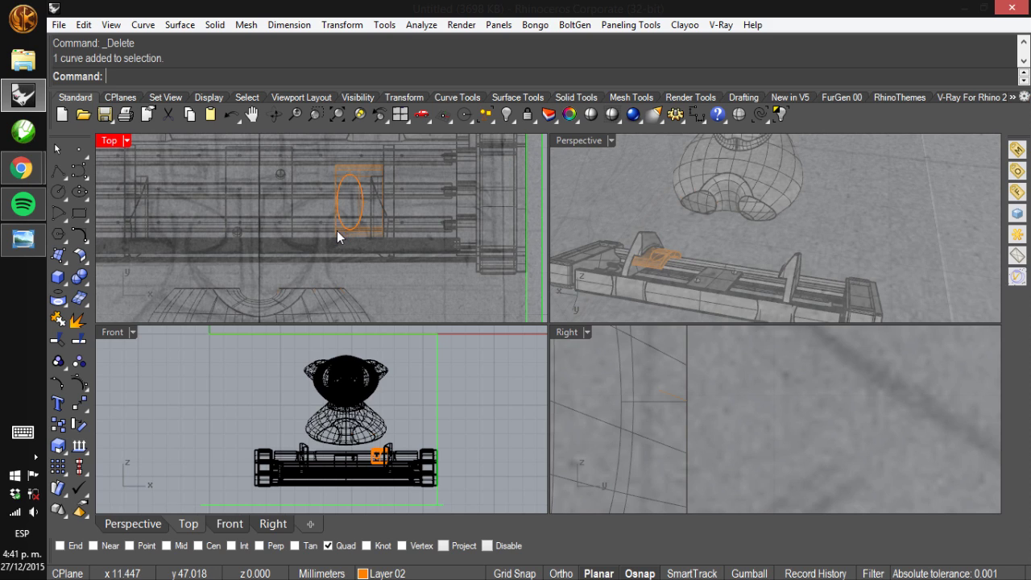
{"action": "scroll", "coordinate": [311, 288], "scroll_direction": "down", "scroll_amount": 1}
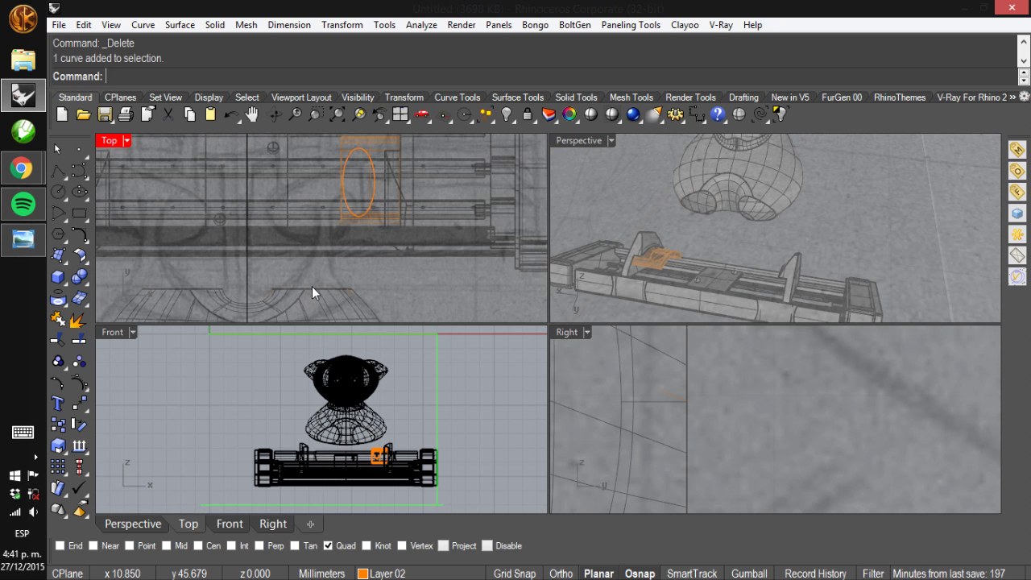
{"action": "scroll", "coordinate": [331, 249], "scroll_direction": "down", "scroll_amount": 2}
{"action": "scroll", "coordinate": [362, 223], "scroll_direction": "down", "scroll_amount": 2}
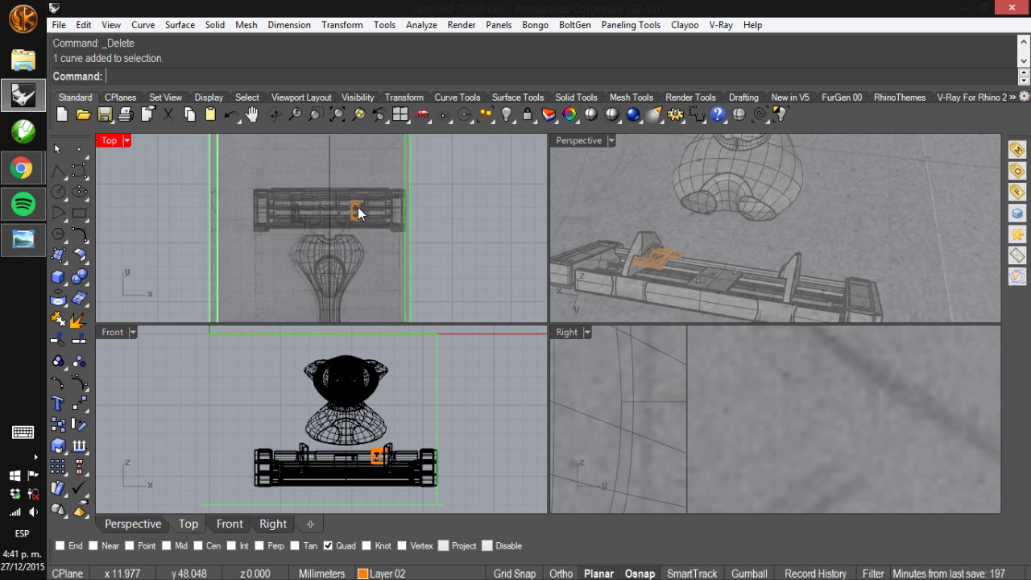
{"action": "scroll", "coordinate": [352, 246], "scroll_direction": "up", "scroll_amount": 2}
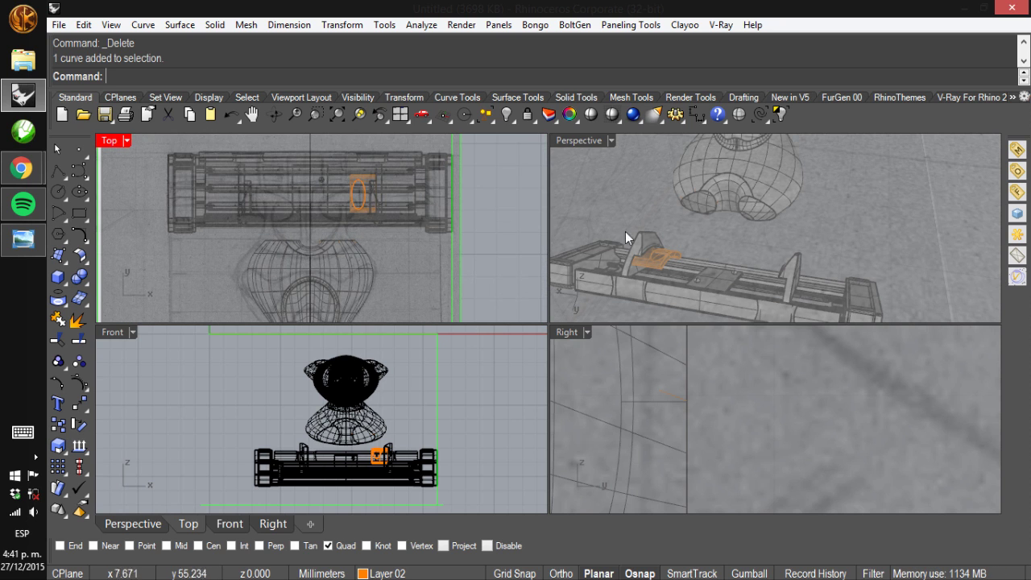
{"action": "scroll", "coordinate": [679, 197], "scroll_direction": "down", "scroll_amount": 3}
{"action": "scroll", "coordinate": [679, 196], "scroll_direction": "down", "scroll_amount": 2}
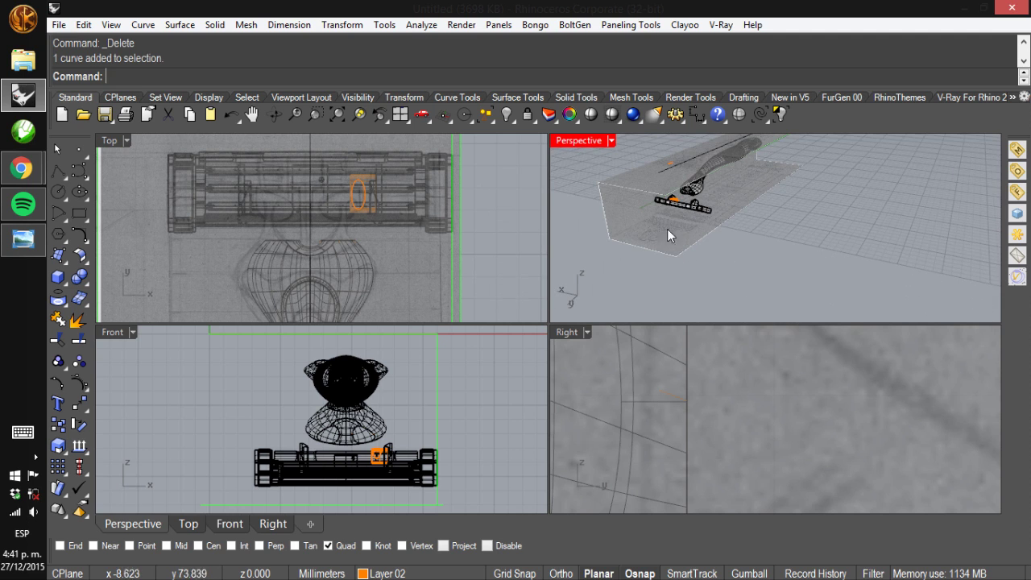
Hide the lower horizontal reference image plane in the Perspective view and lock the imagen layer
{"action": "left_click", "coordinate": [383, 574]}
{"action": "left_click", "coordinate": [338, 515]}
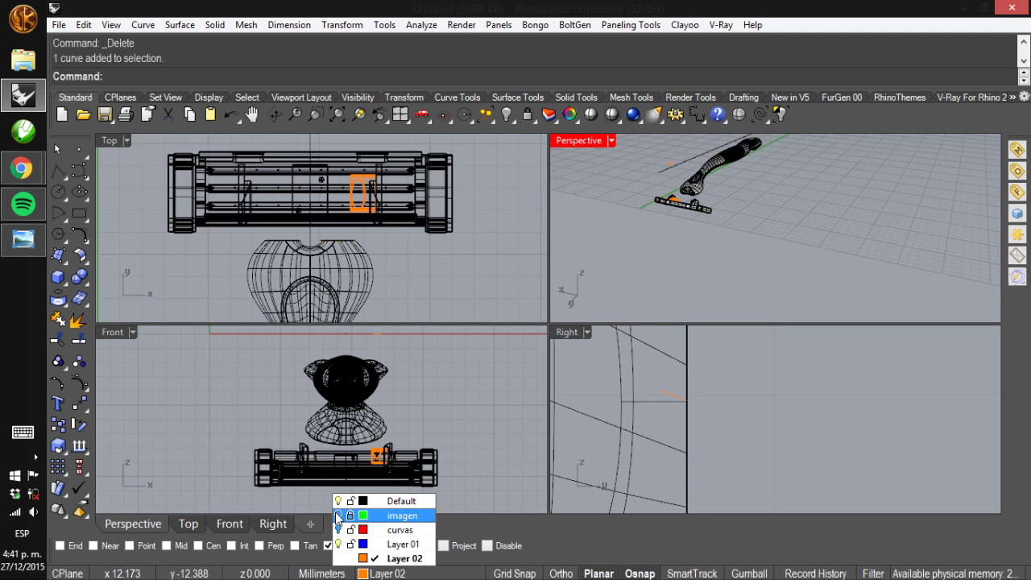
{"action": "left_click", "coordinate": [338, 516]}
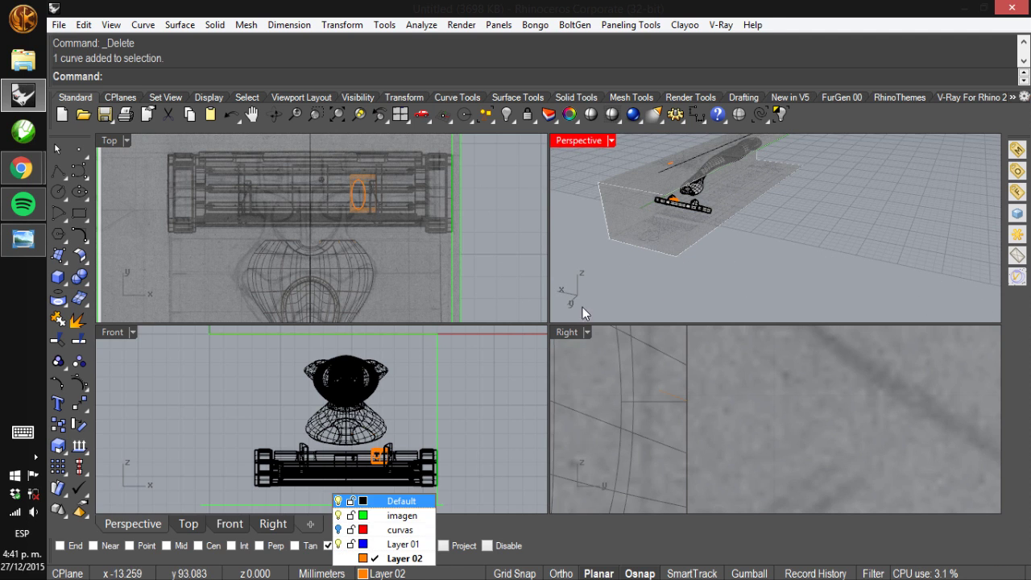
{"action": "left_click", "coordinate": [651, 233]}
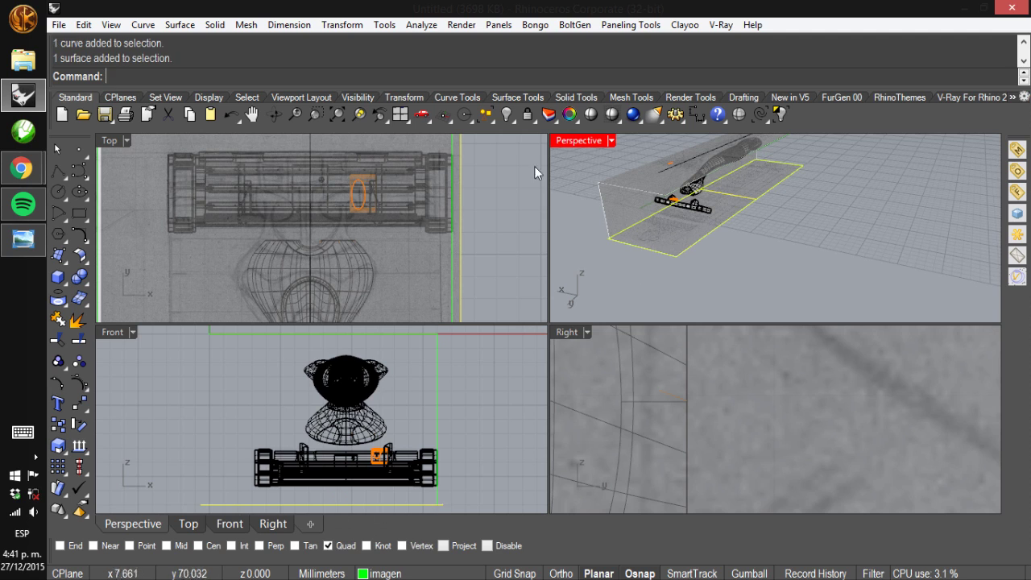
{"action": "left_click", "coordinate": [507, 114]}
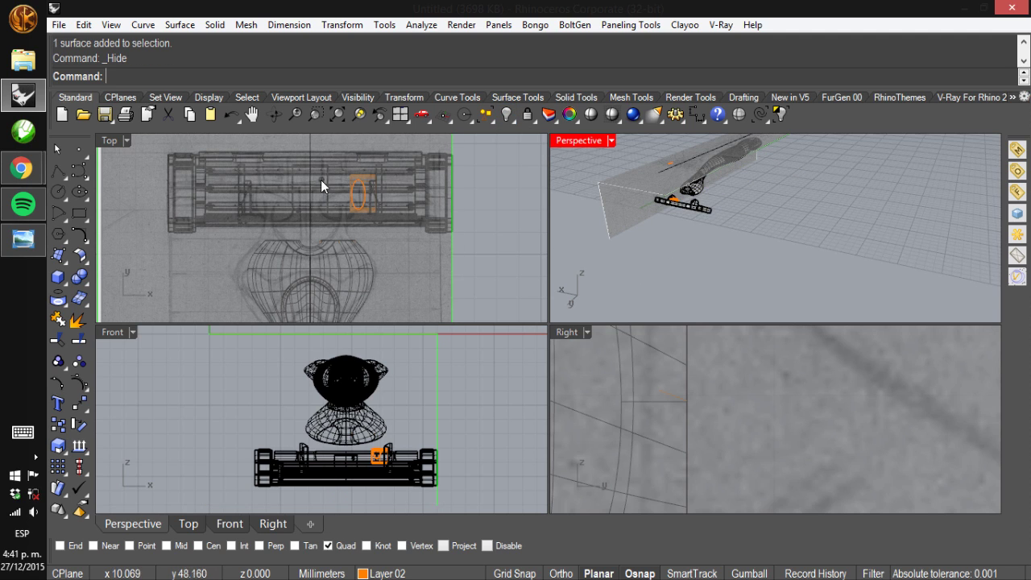
{"action": "left_click", "coordinate": [382, 574]}
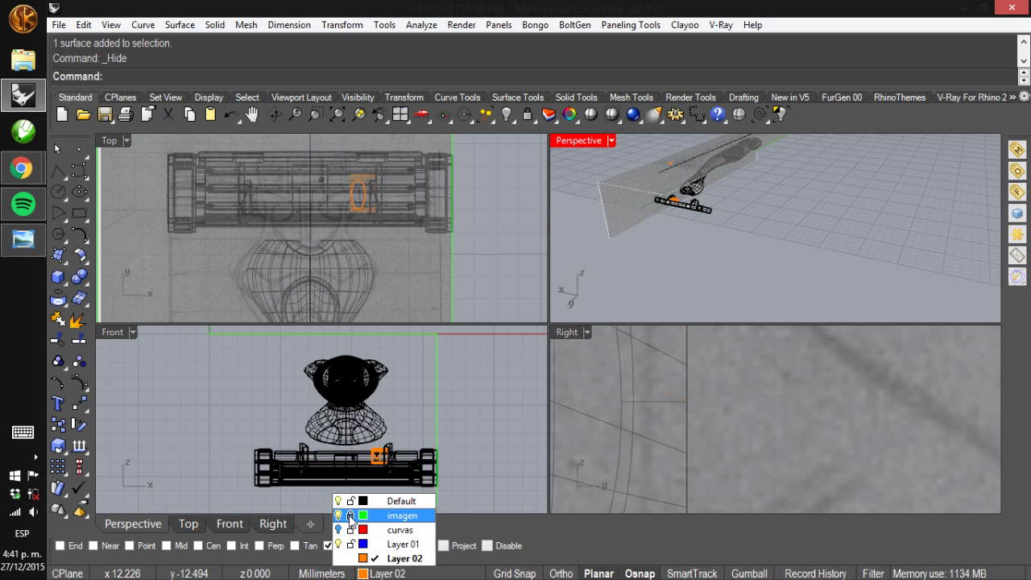
Create a quick curve blend with Tangency continuity between the projected curve on the ellipse's outer side and the outer curve on the figure's leg end
{"action": "right_click_drag", "start_coordinate": [793, 243], "coordinate": [703, 207]}
{"action": "scroll", "coordinate": [704, 203], "scroll_direction": "up", "scroll_amount": 2}
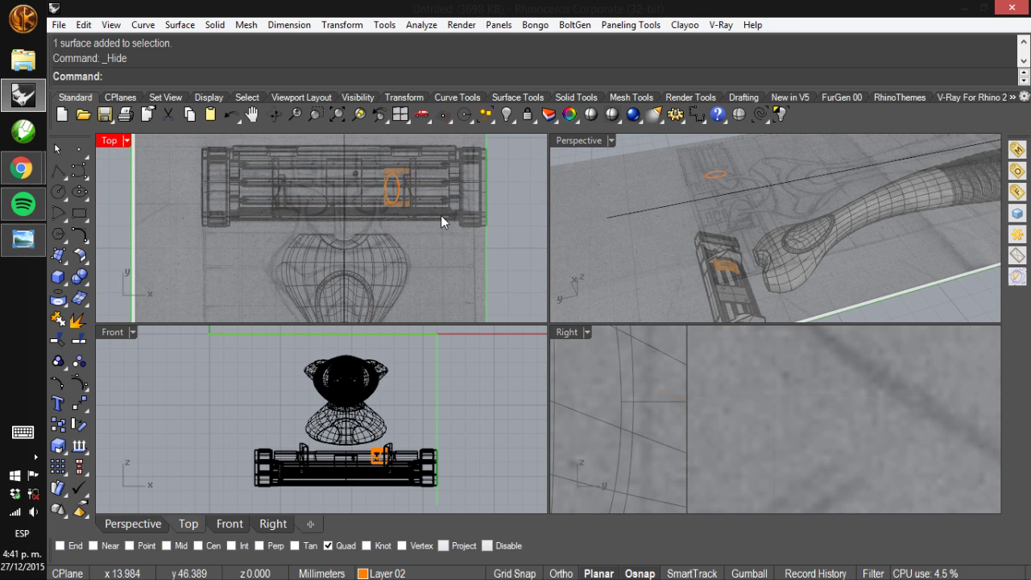
{"action": "scroll", "coordinate": [385, 200], "scroll_direction": "up", "scroll_amount": 5}
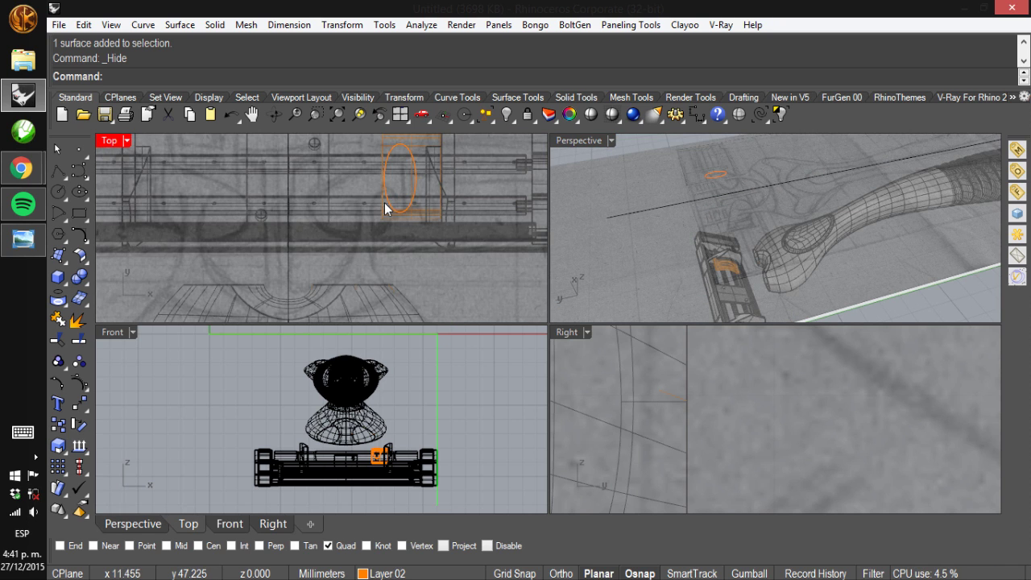
{"action": "scroll", "coordinate": [384, 203], "scroll_direction": "up", "scroll_amount": 1}
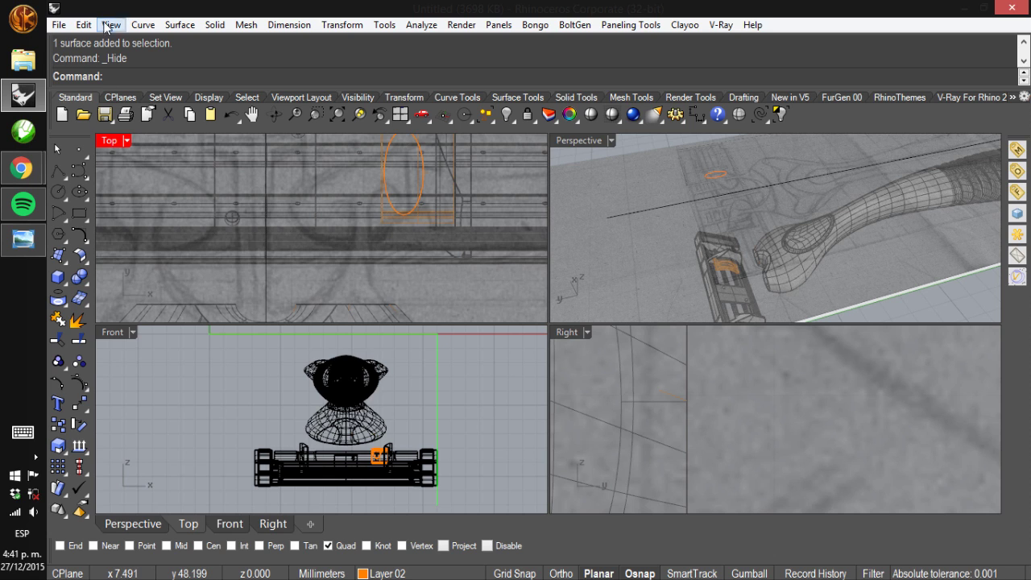
{"action": "left_click", "coordinate": [144, 25]}
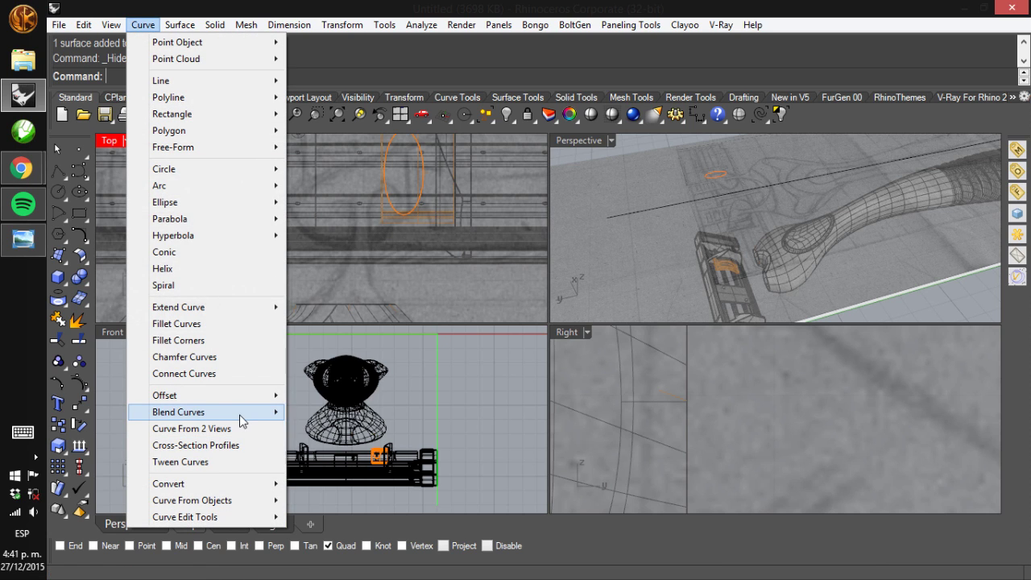
{"action": "mouse_move", "coordinate": [241, 413]}
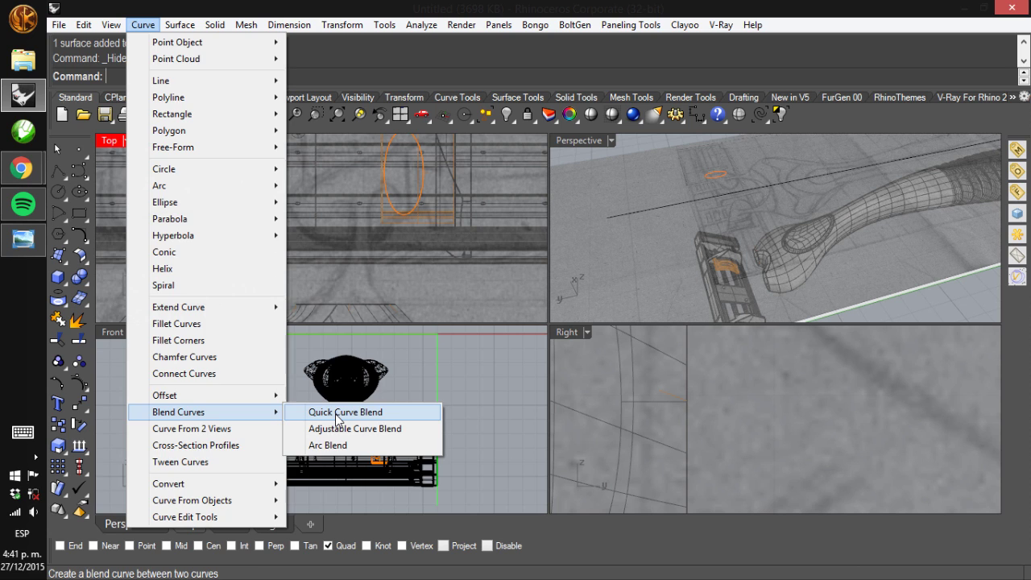
{"action": "left_click", "coordinate": [336, 414]}
{"action": "scroll", "coordinate": [427, 171], "scroll_direction": "up", "scroll_amount": 2}
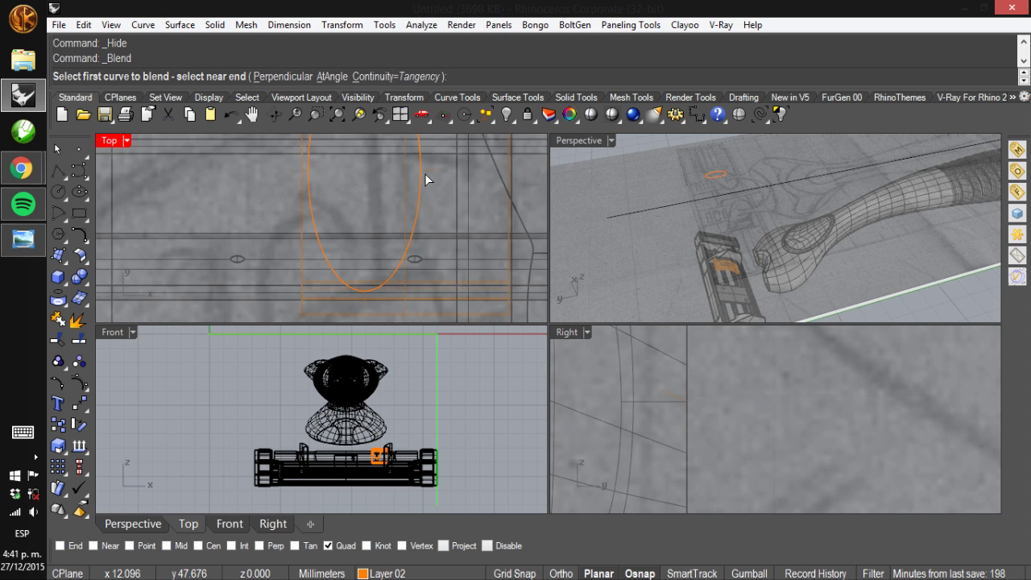
{"action": "scroll", "coordinate": [424, 165], "scroll_direction": "up", "scroll_amount": 1}
{"action": "left_click", "coordinate": [424, 162]}
{"action": "scroll", "coordinate": [415, 157], "scroll_direction": "down", "scroll_amount": 3}
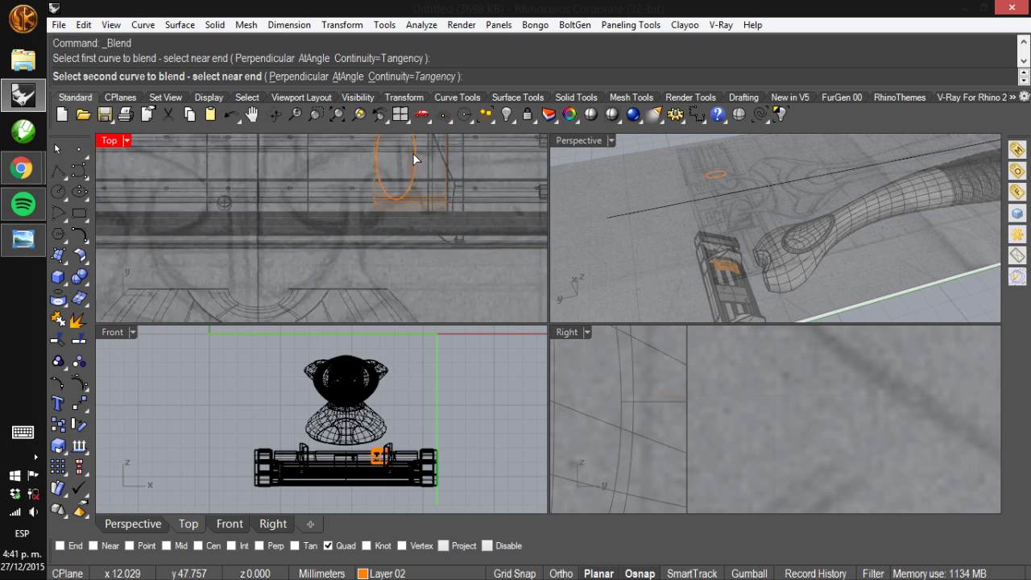
{"action": "scroll", "coordinate": [412, 153], "scroll_direction": "down", "scroll_amount": 1}
{"action": "scroll", "coordinate": [405, 236], "scroll_direction": "down", "scroll_amount": 1}
{"action": "scroll", "coordinate": [654, 399], "scroll_direction": "up", "scroll_amount": 2}
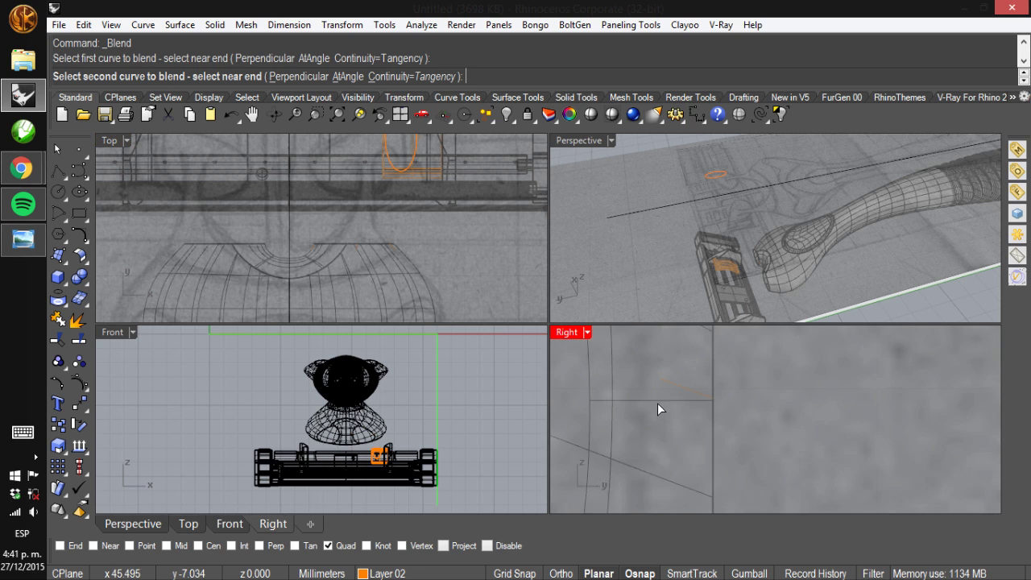
{"action": "scroll", "coordinate": [393, 248], "scroll_direction": "up", "scroll_amount": 2}
{"action": "scroll", "coordinate": [394, 253], "scroll_direction": "down", "scroll_amount": 1}
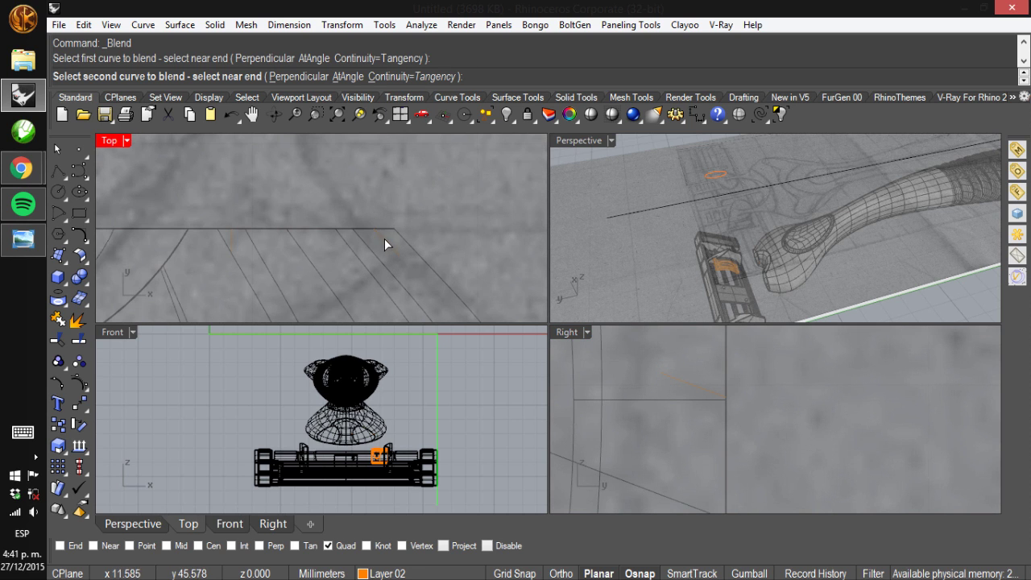
{"action": "left_click", "coordinate": [384, 240]}
{"action": "scroll", "coordinate": [378, 258], "scroll_direction": "down", "scroll_amount": 1}
{"action": "scroll", "coordinate": [365, 254], "scroll_direction": "down", "scroll_amount": 1}
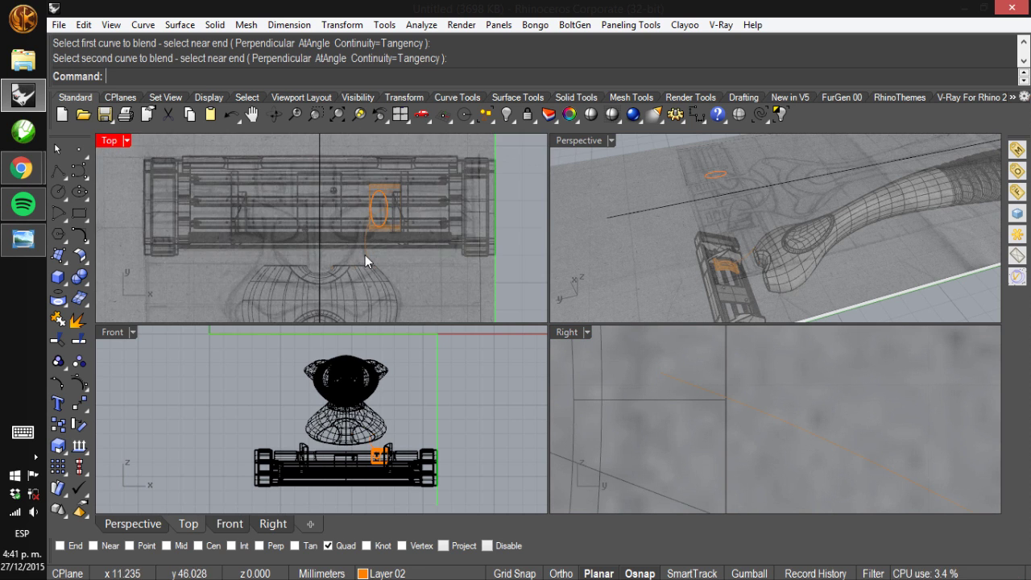
Examine the new blend curve between the ellipse and the leg end in the Top and Perspective views
{"action": "left_click", "coordinate": [368, 251]}
{"action": "scroll", "coordinate": [364, 252], "scroll_direction": "up", "scroll_amount": 1}
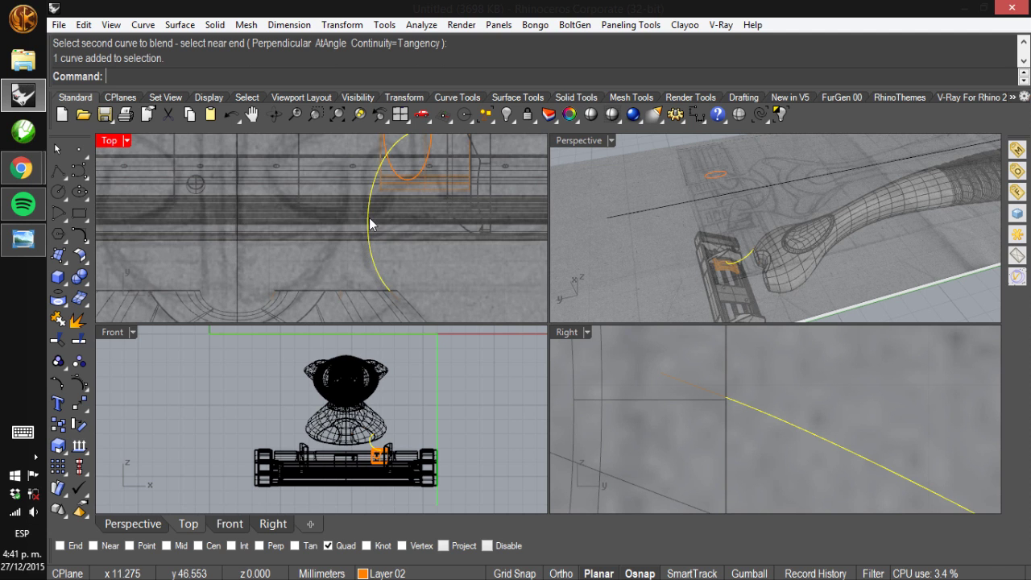
{"action": "scroll", "coordinate": [379, 209], "scroll_direction": "up", "scroll_amount": 1}
{"action": "scroll", "coordinate": [434, 157], "scroll_direction": "up", "scroll_amount": 3}
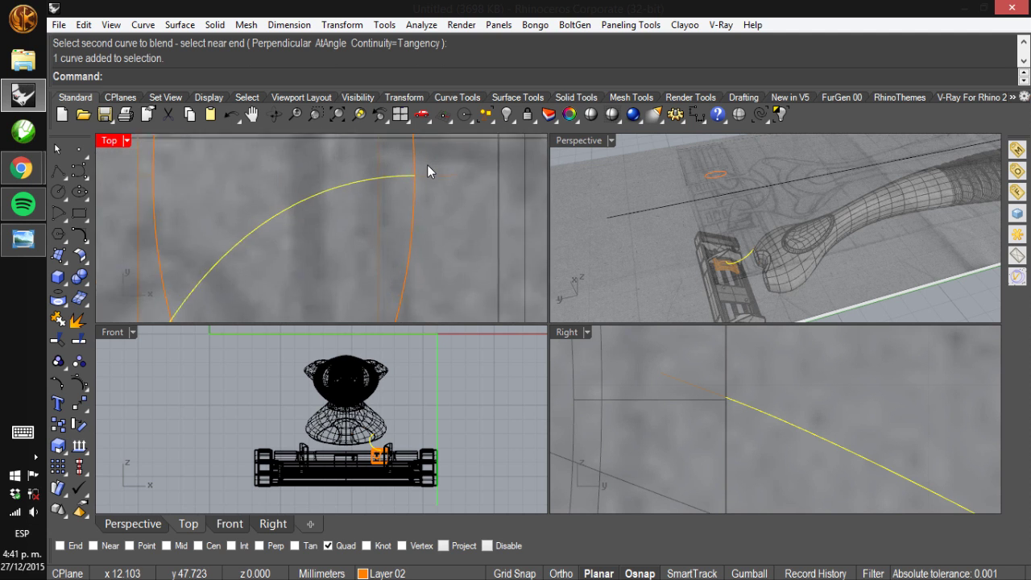
{"action": "scroll", "coordinate": [419, 181], "scroll_direction": "up", "scroll_amount": 2}
{"action": "right_click_drag", "start_coordinate": [805, 261], "coordinate": [823, 246]}
{"action": "scroll", "coordinate": [351, 231], "scroll_direction": "down", "scroll_amount": 2}
{"action": "scroll", "coordinate": [352, 225], "scroll_direction": "down", "scroll_amount": 4}
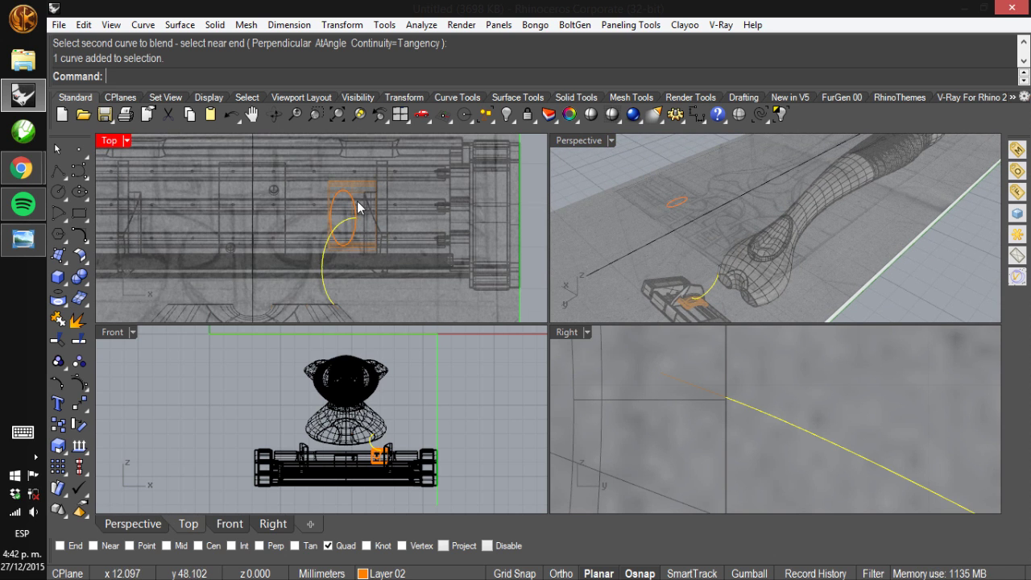
{"action": "scroll", "coordinate": [340, 304], "scroll_direction": "up", "scroll_amount": 1}
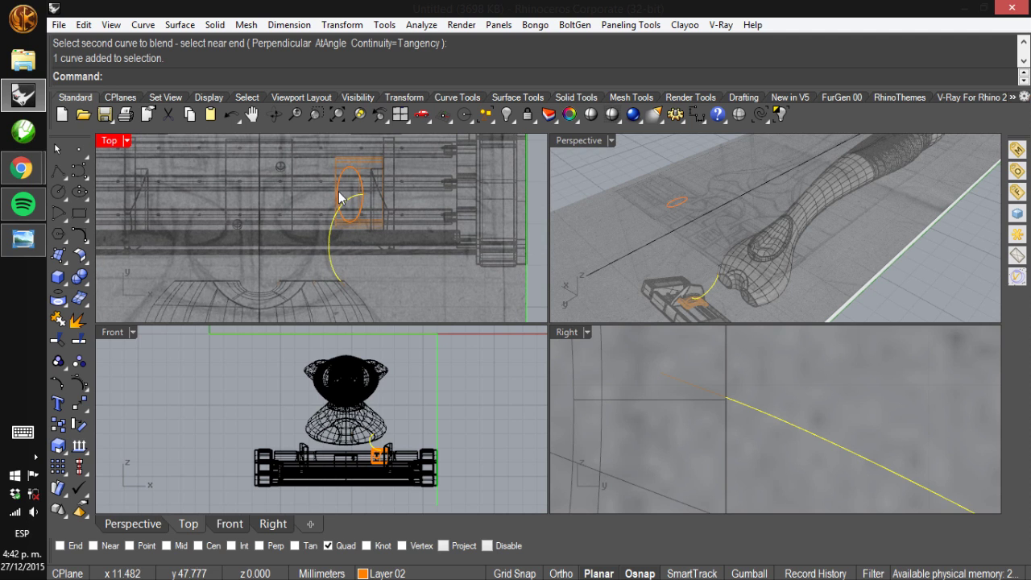
{"action": "left_click", "coordinate": [300, 267]}
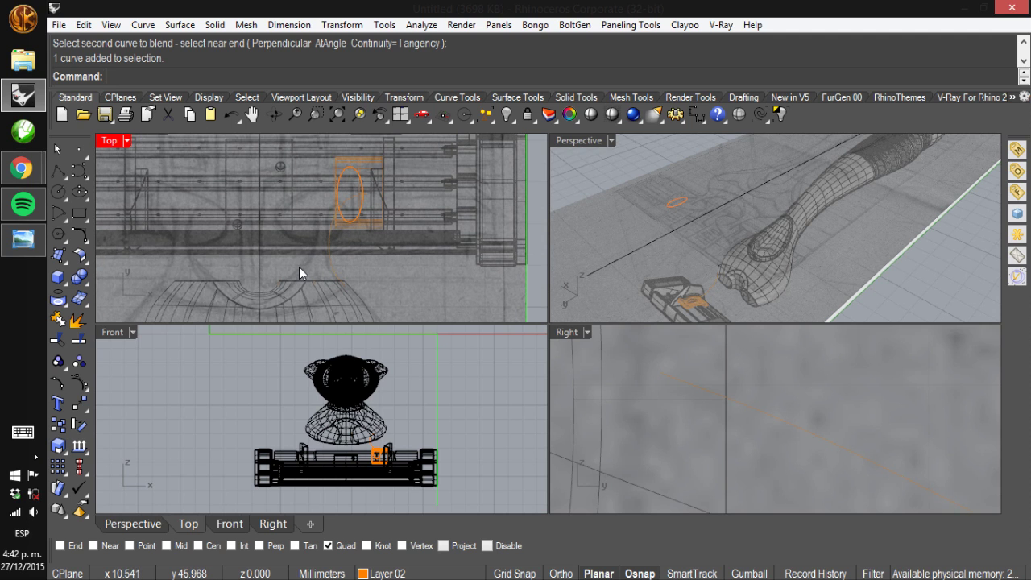
Create an adjustable curve blend with Tangency at both ends between the leg end's inner curve and the projected curve on the ellipse's inner side
{"action": "left_click", "coordinate": [145, 25]}
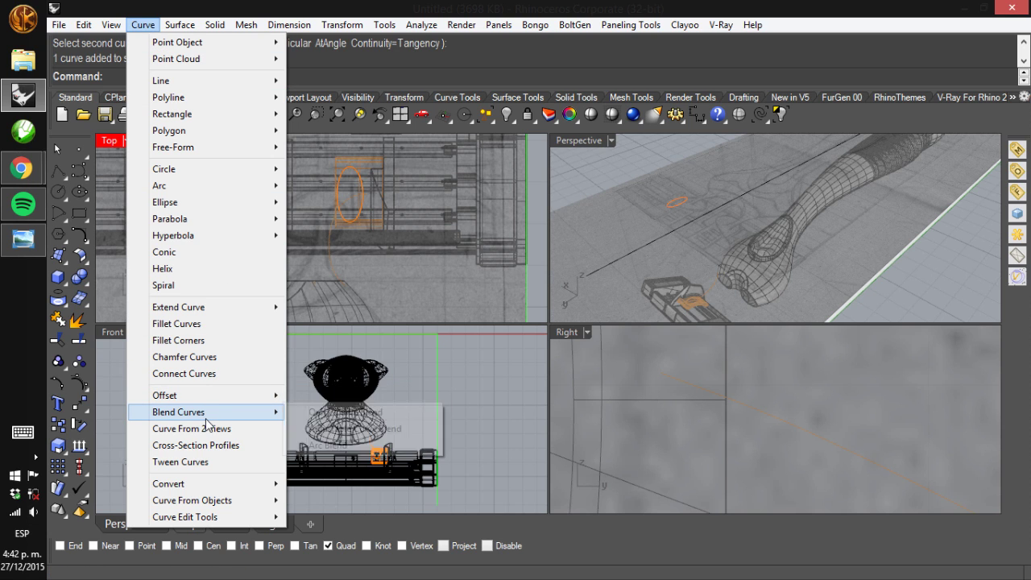
{"action": "mouse_move", "coordinate": [208, 414]}
{"action": "left_click", "coordinate": [322, 429]}
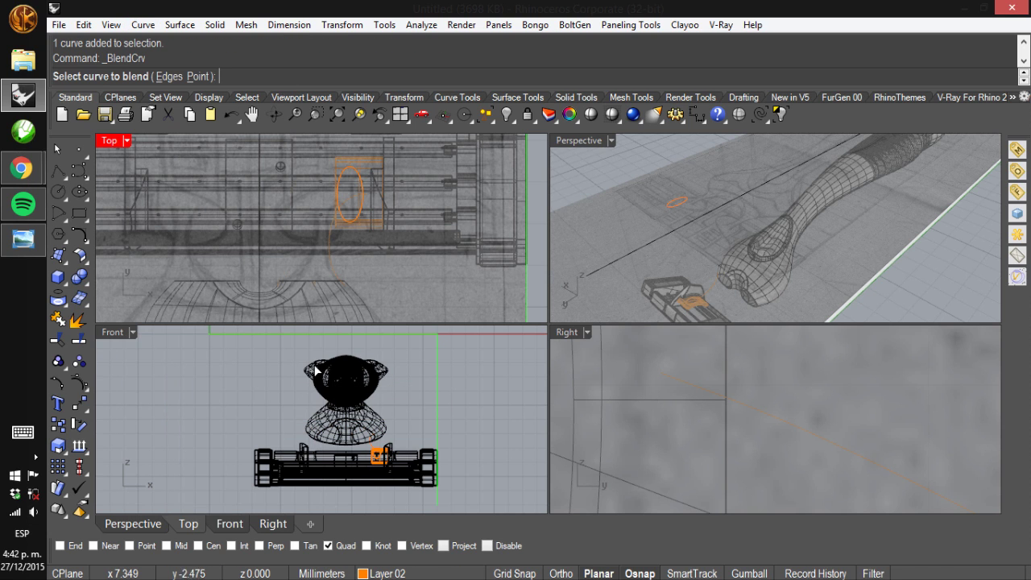
{"action": "scroll", "coordinate": [288, 300], "scroll_direction": "up", "scroll_amount": 5}
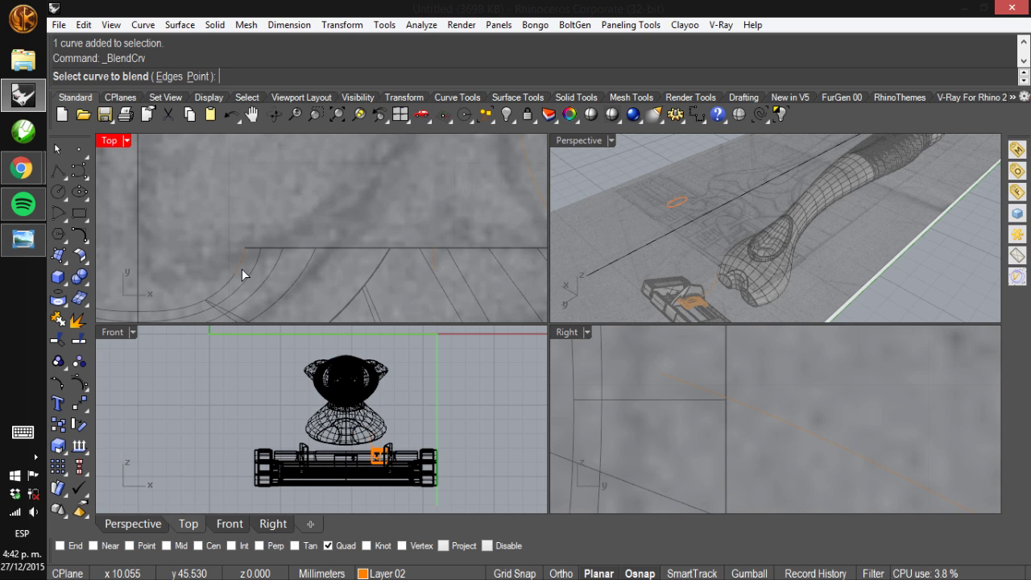
{"action": "scroll", "coordinate": [312, 277], "scroll_direction": "down", "scroll_amount": 5}
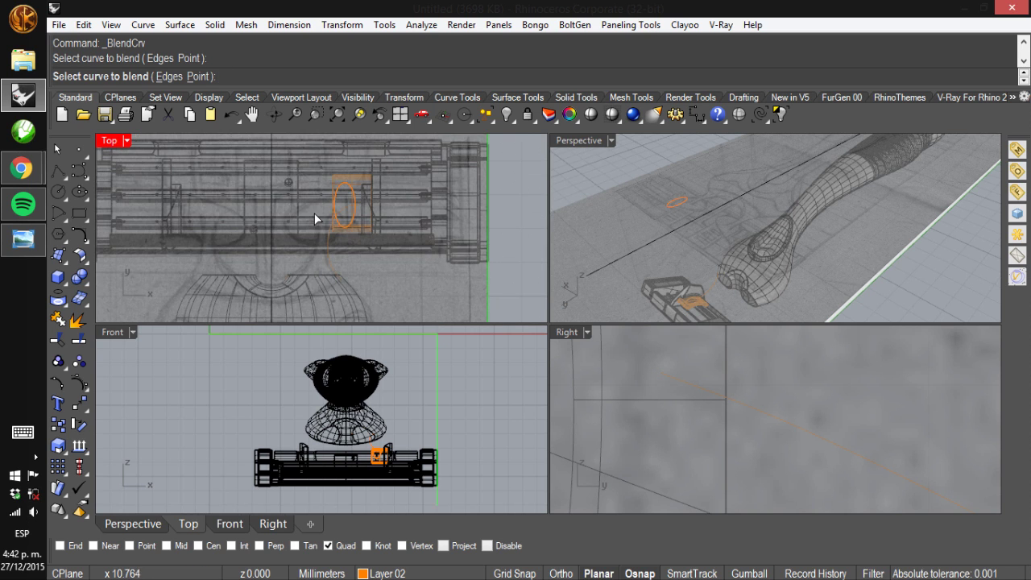
{"action": "scroll", "coordinate": [314, 213], "scroll_direction": "up", "scroll_amount": 5}
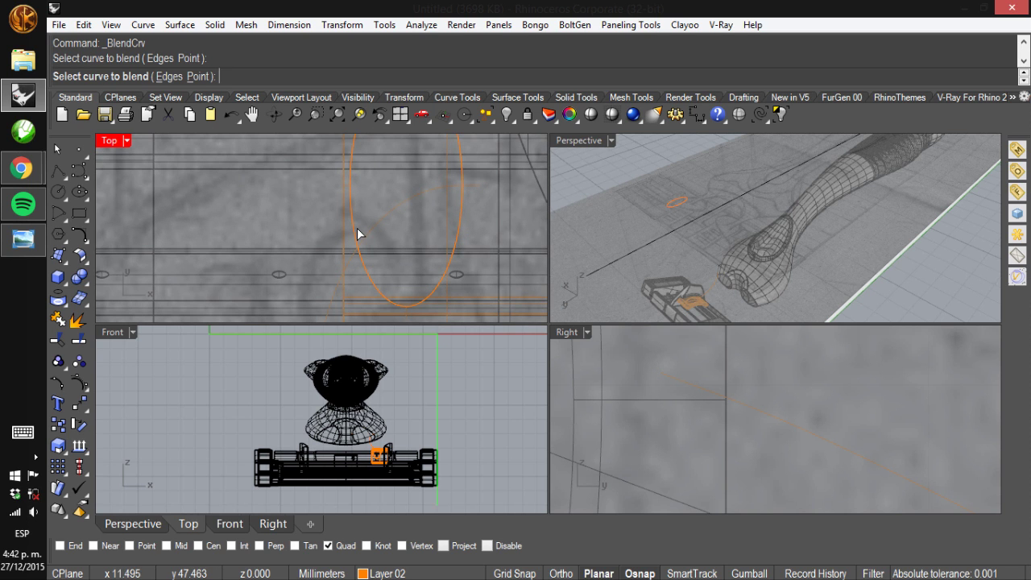
{"action": "scroll", "coordinate": [370, 197], "scroll_direction": "up", "scroll_amount": 6}
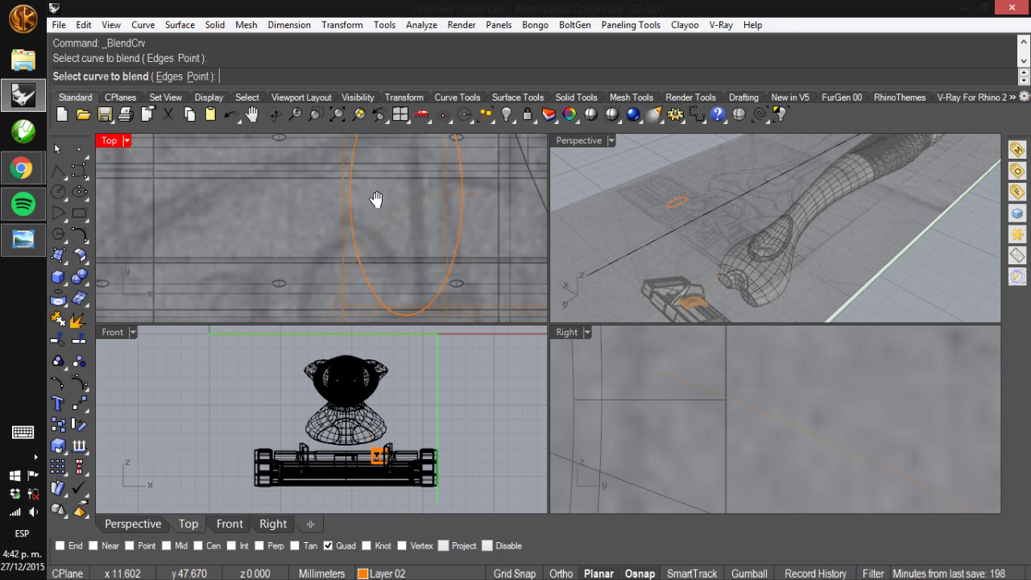
{"action": "left_click", "coordinate": [314, 195]}
{"action": "left_click", "coordinate": [316, 193]}
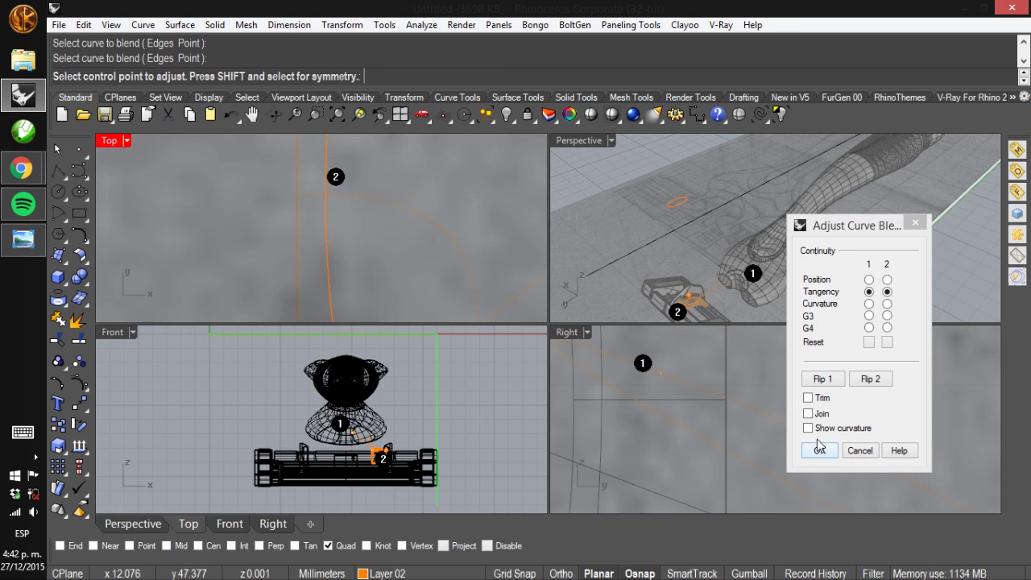
{"action": "scroll", "coordinate": [382, 185], "scroll_direction": "down", "scroll_amount": 6}
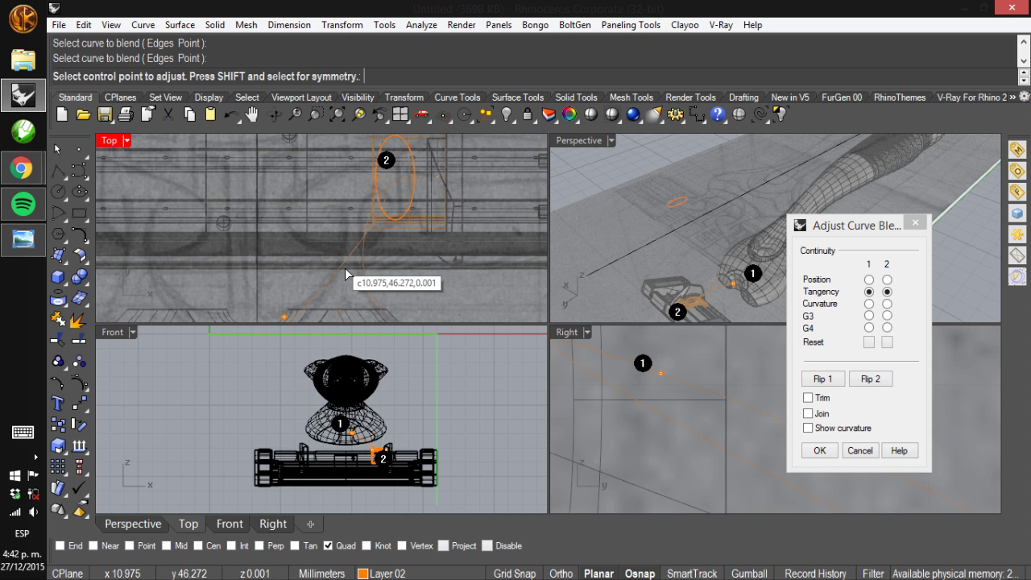
{"action": "left_click_drag", "start_coordinate": [346, 274], "coordinate": [663, 437]}
{"action": "scroll", "coordinate": [660, 427], "scroll_direction": "down", "scroll_amount": 5}
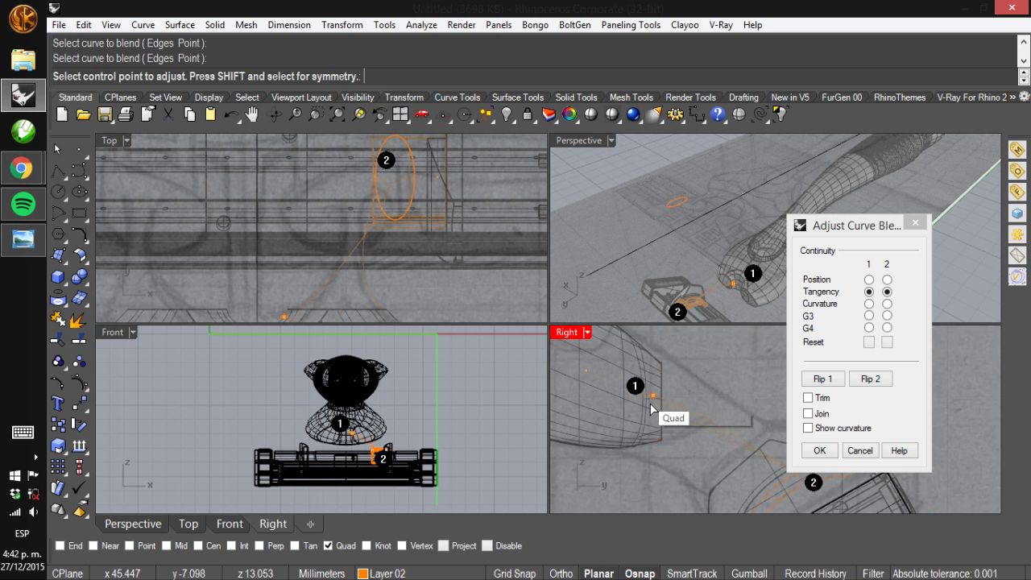
{"action": "left_click", "coordinate": [819, 450]}
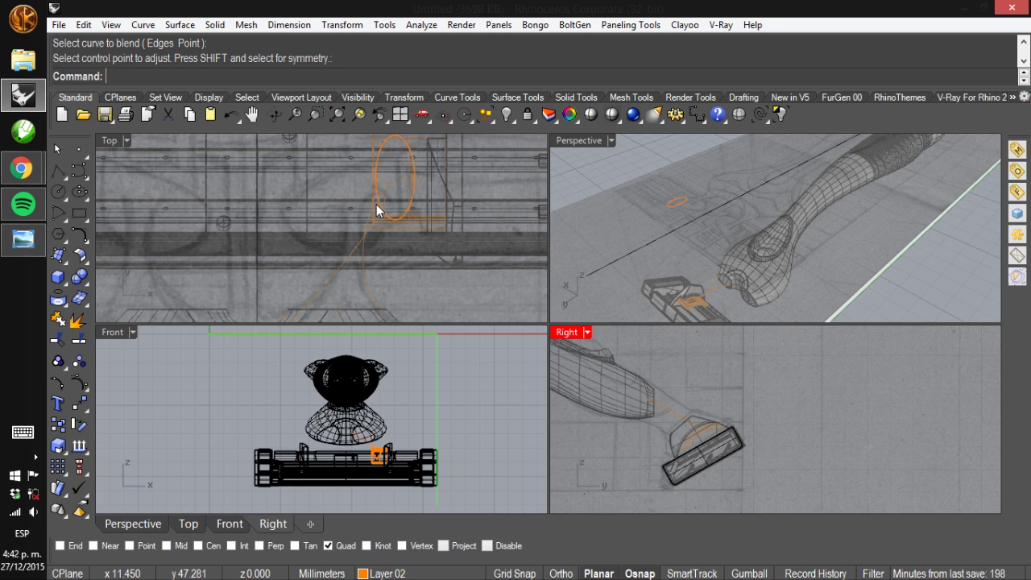
Disable object snaps and draw a nine-point control point curve in the Top view, looping from inside the ellipse back across the inner blend curve
{"action": "scroll", "coordinate": [376, 203], "scroll_direction": "up", "scroll_amount": 2}
{"action": "left_click", "coordinate": [393, 193]}
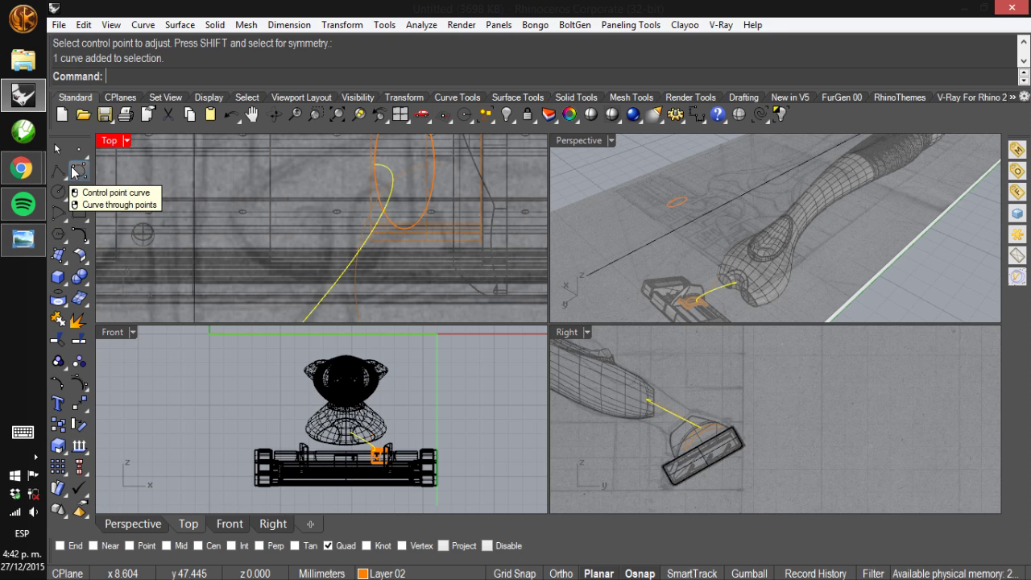
{"action": "left_click", "coordinate": [58, 171]}
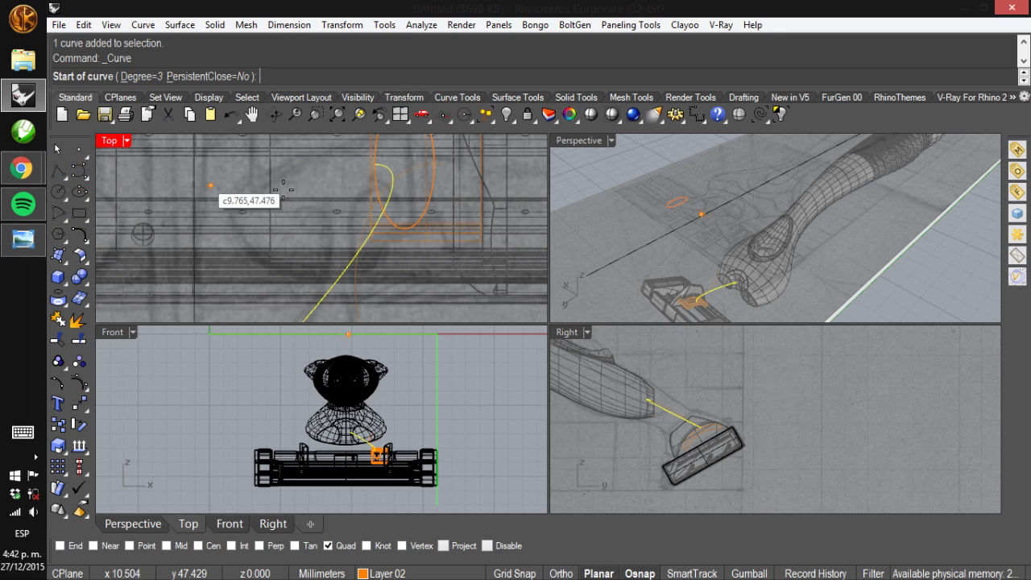
{"action": "left_click", "coordinate": [486, 546]}
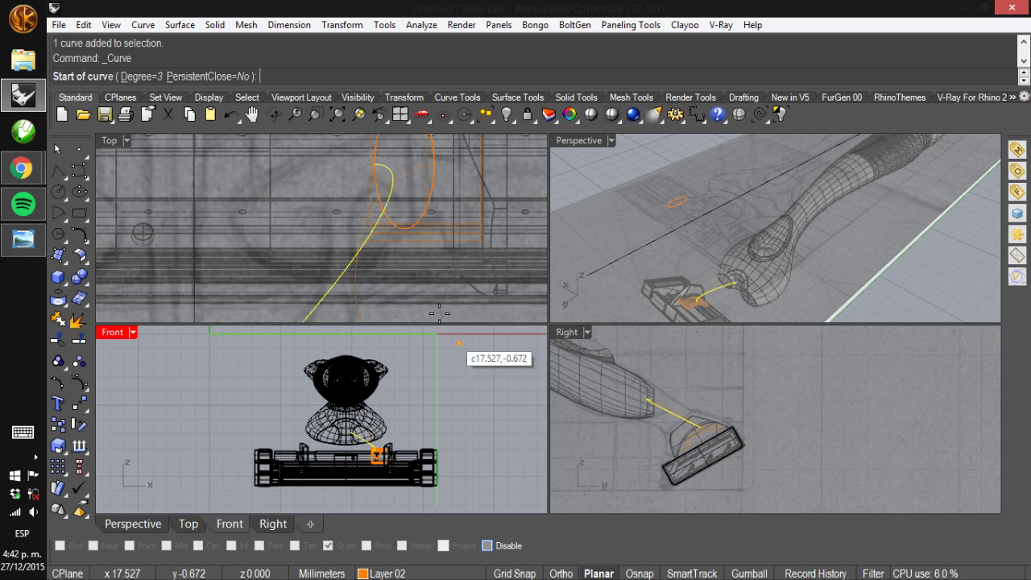
{"action": "left_click", "coordinate": [398, 171]}
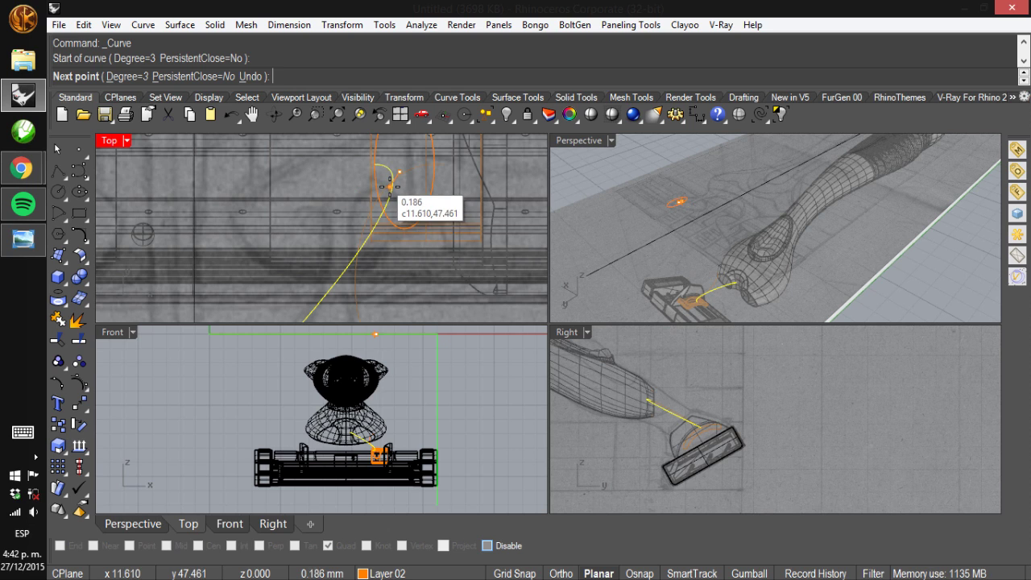
{"action": "left_click", "coordinate": [390, 186]}
{"action": "left_click", "coordinate": [364, 204]}
{"action": "left_click", "coordinate": [303, 187]}
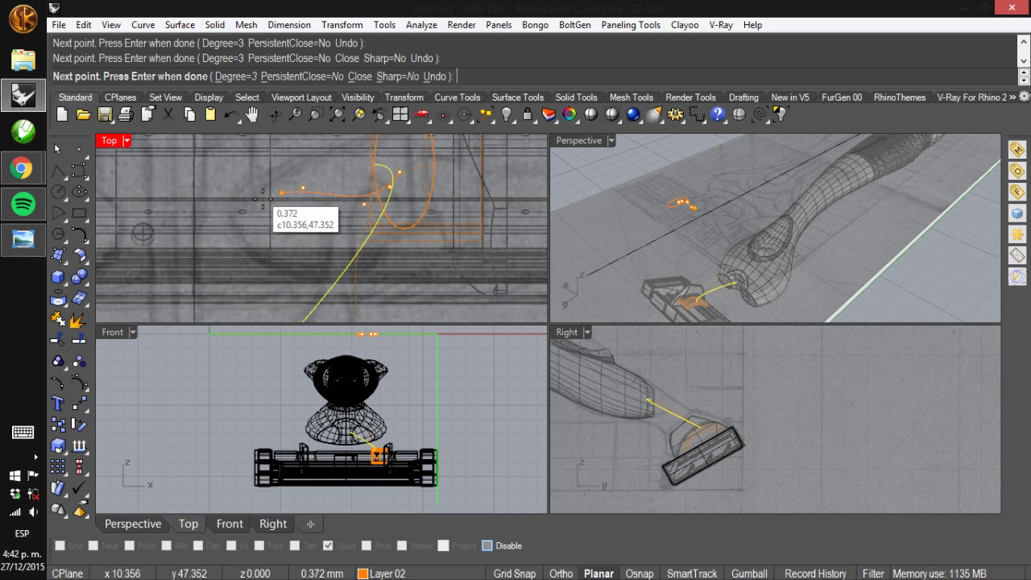
{"action": "left_click", "coordinate": [258, 201]}
{"action": "left_click", "coordinate": [240, 237]}
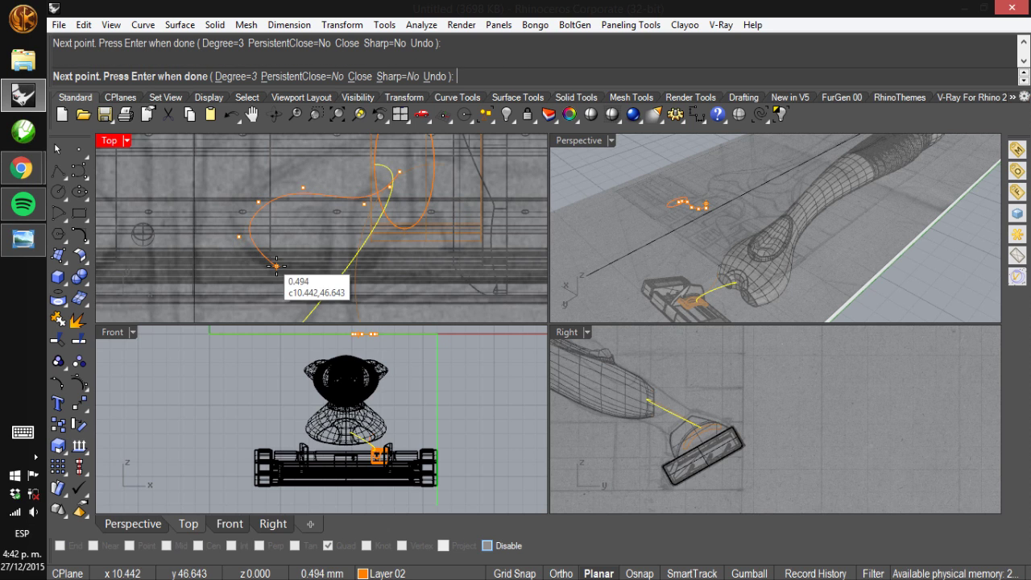
{"action": "left_click", "coordinate": [276, 266]}
{"action": "left_click", "coordinate": [328, 278]}
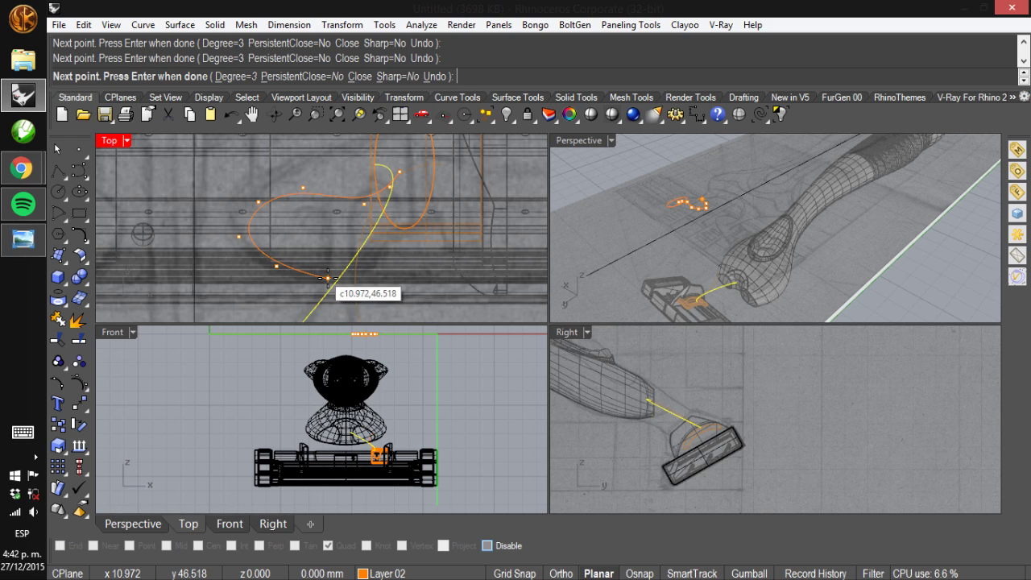
{"action": "left_click", "coordinate": [337, 305]}
{"action": "key", "text": "Return"}
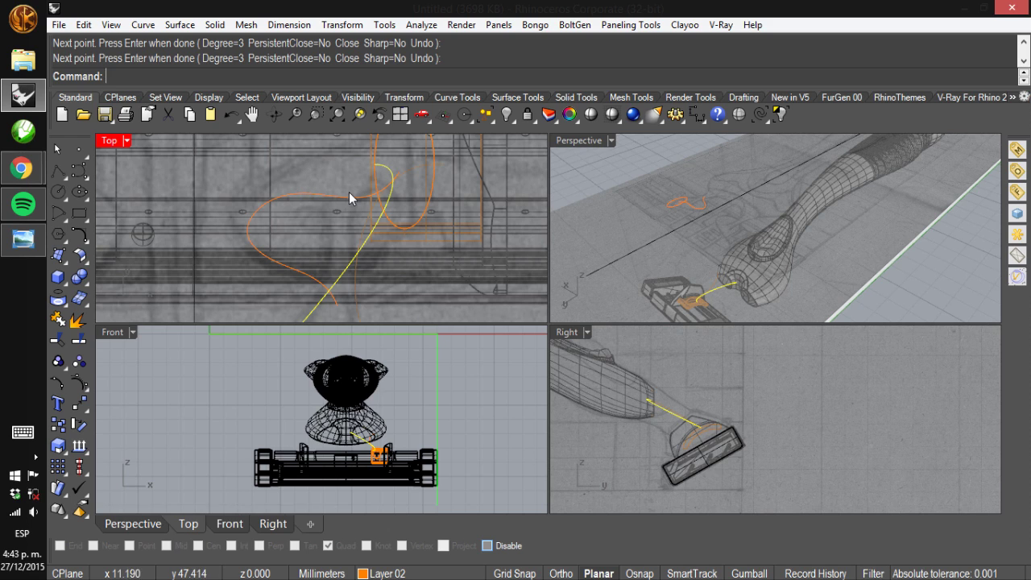
Try to trim the new curve's end inside the ellipse, using the selected inner blend curve as the cutting object
{"action": "left_click", "coordinate": [57, 343]}
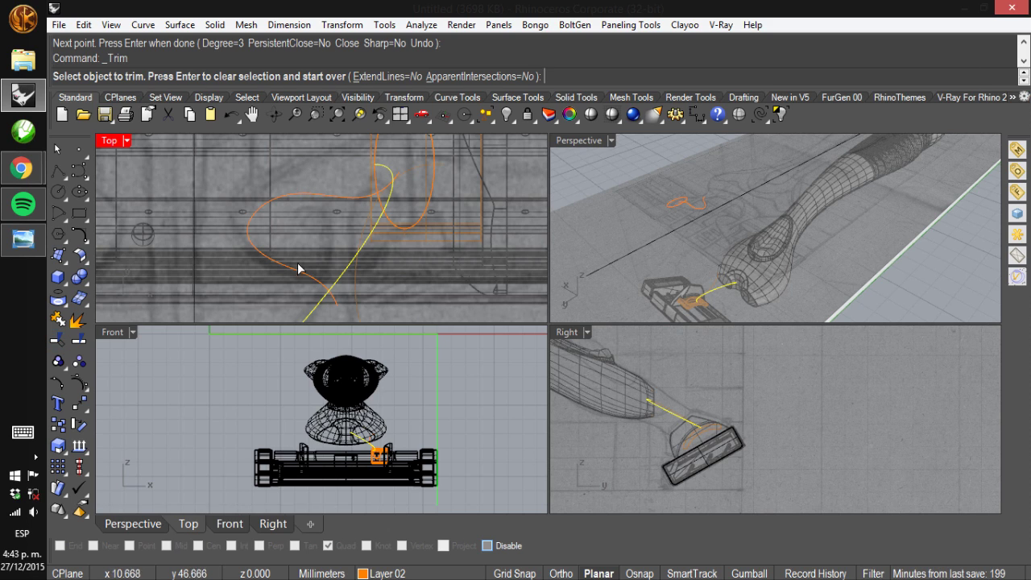
{"action": "scroll", "coordinate": [399, 177], "scroll_direction": "up", "scroll_amount": 5}
{"action": "left_click", "coordinate": [397, 190]}
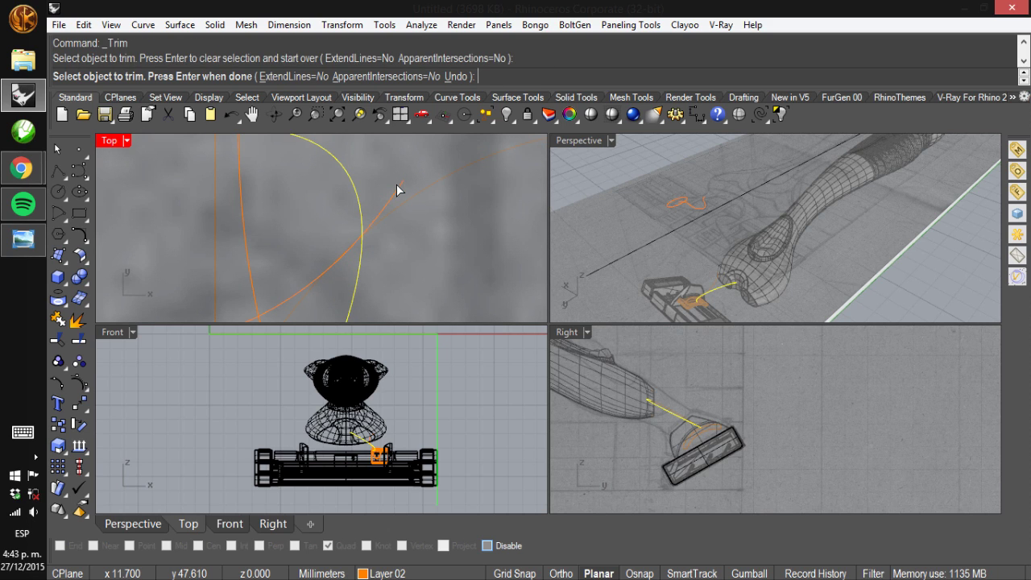
{"action": "left_click", "coordinate": [398, 194]}
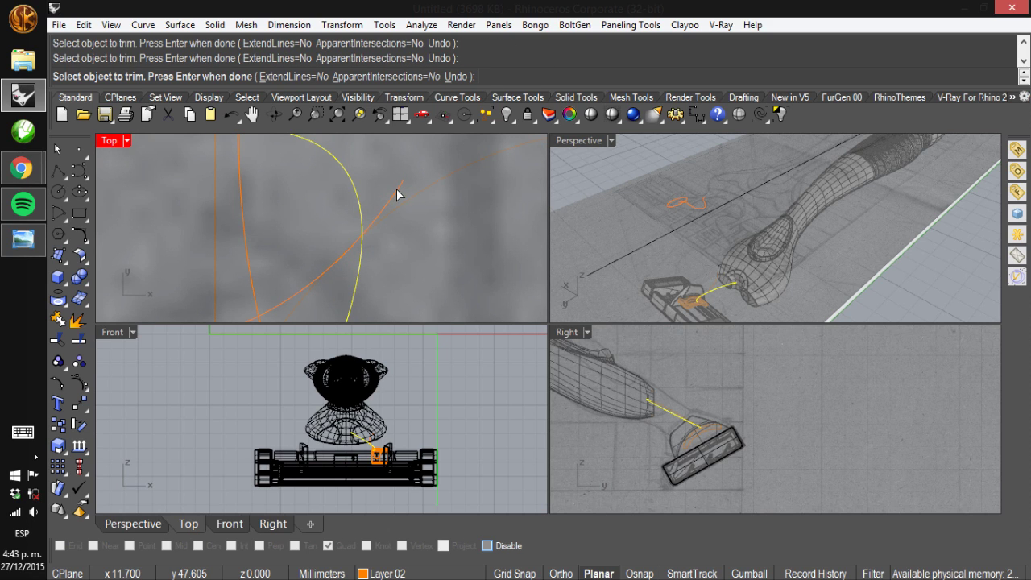
{"action": "key", "text": "Return"}
{"action": "left_click", "coordinate": [384, 211]}
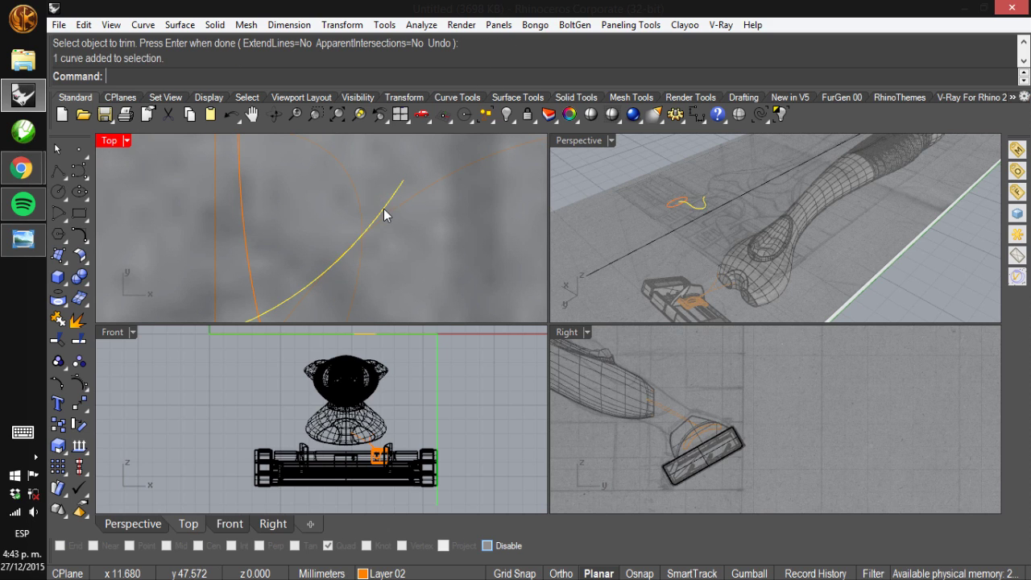
{"action": "scroll", "coordinate": [400, 240], "scroll_direction": "down", "scroll_amount": 5}
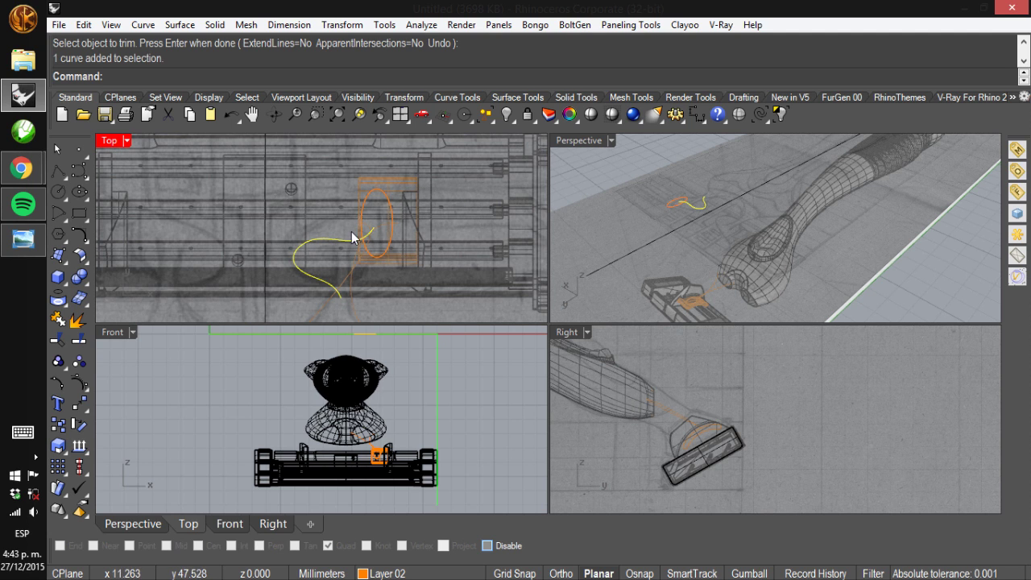
{"action": "scroll", "coordinate": [410, 297], "scroll_direction": "down", "scroll_amount": 2}
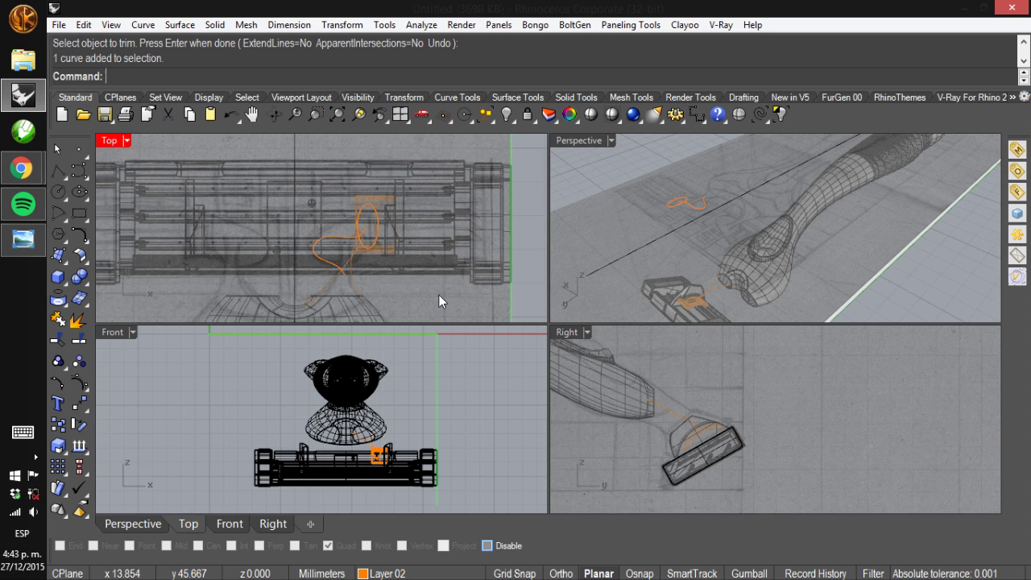
Try to create a curve from two views using the looping curve in the Top view and the outer blend curve in the Right view
{"action": "left_click", "coordinate": [157, 27]}
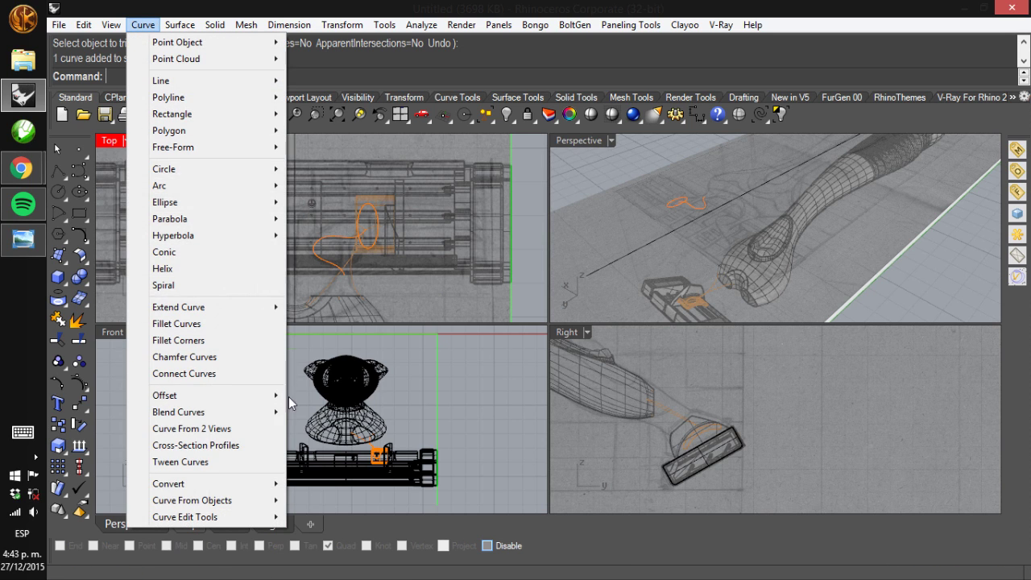
{"action": "left_click", "coordinate": [217, 428]}
{"action": "scroll", "coordinate": [345, 212], "scroll_direction": "up", "scroll_amount": 2}
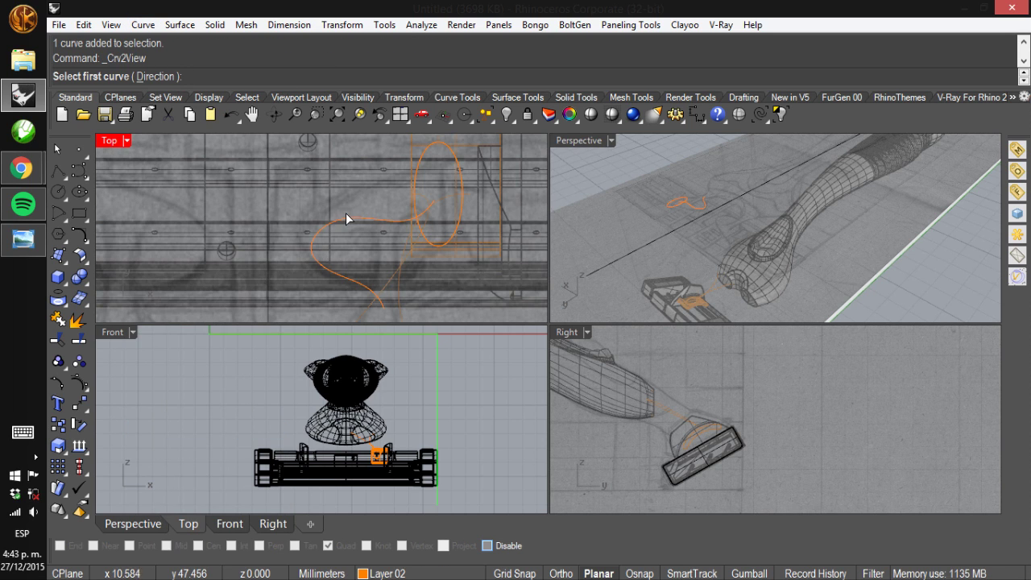
{"action": "left_click", "coordinate": [348, 216]}
{"action": "scroll", "coordinate": [659, 416], "scroll_direction": "up", "scroll_amount": 3}
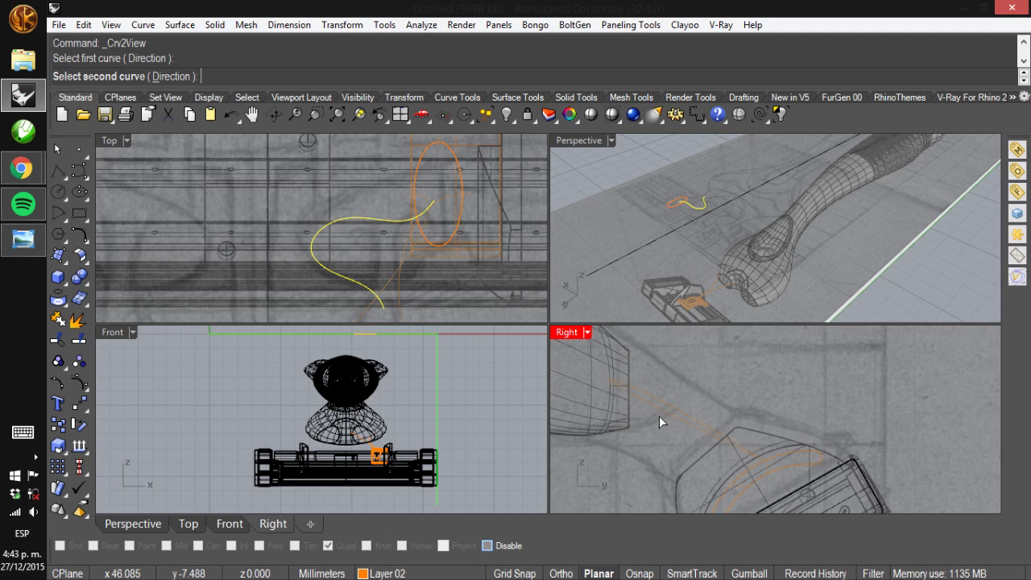
{"action": "scroll", "coordinate": [642, 402], "scroll_direction": "up", "scroll_amount": 2}
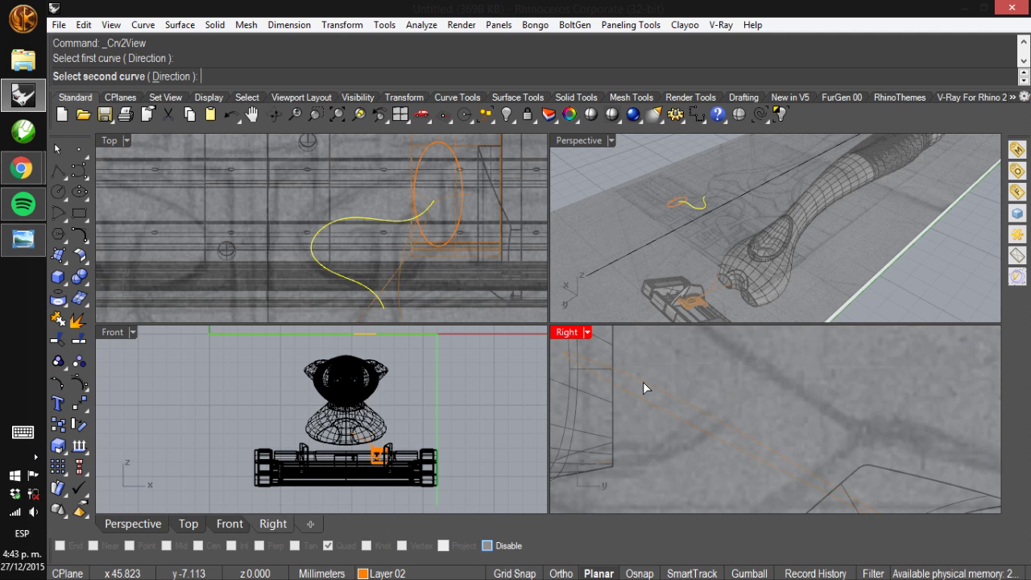
{"action": "left_click", "coordinate": [643, 382]}
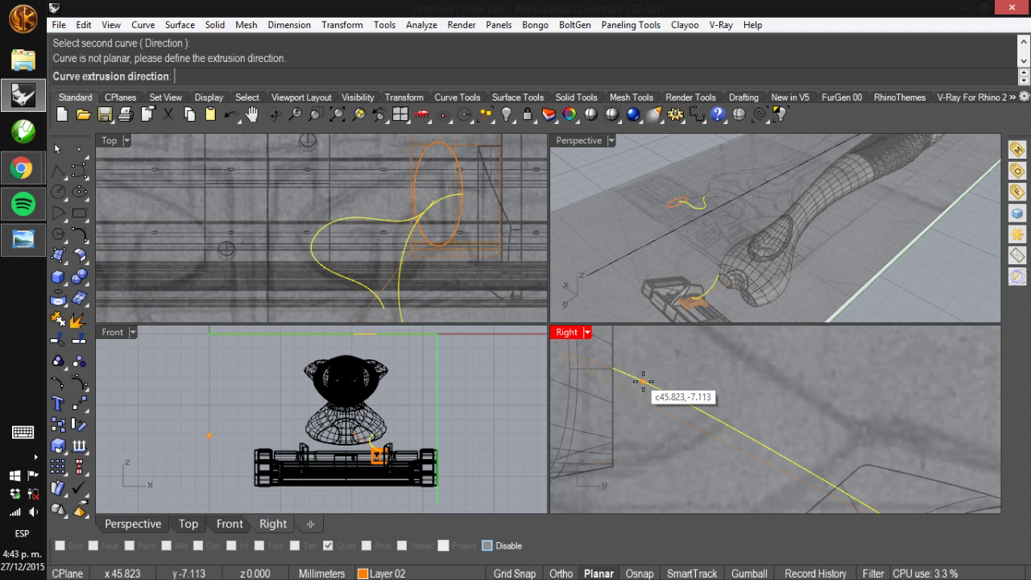
{"action": "right_click", "coordinate": [642, 387]}
{"action": "right_click", "coordinate": [641, 396]}
{"action": "left_click", "coordinate": [642, 396]}
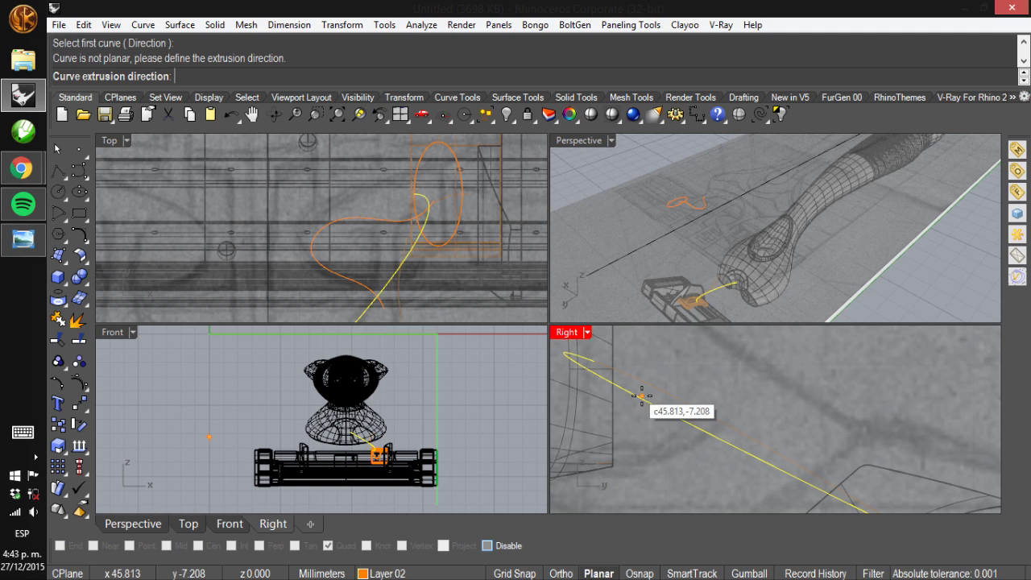
{"action": "key", "text": "Escape"}
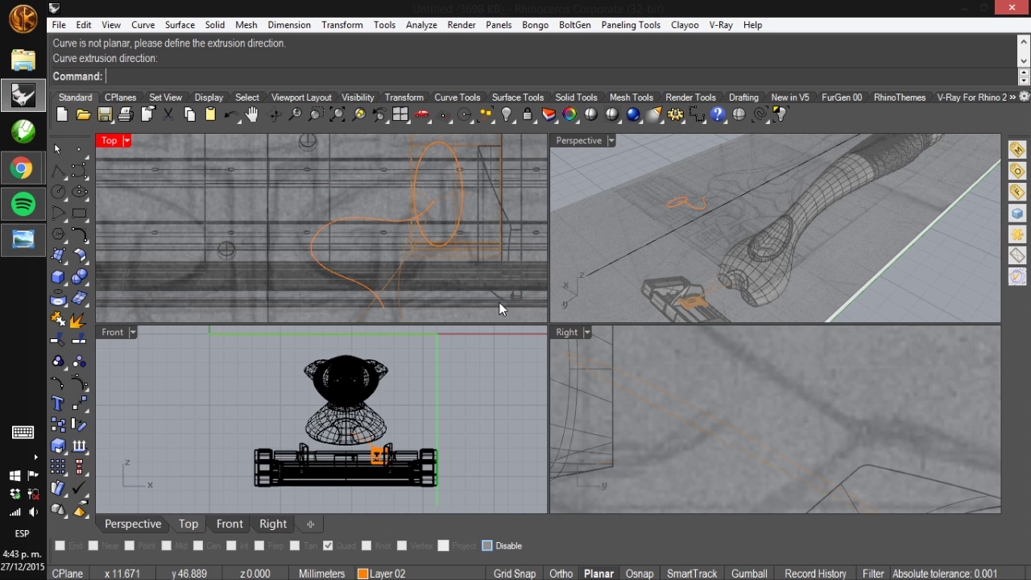
{"action": "right_click", "coordinate": [620, 417]}
{"action": "left_click", "coordinate": [646, 403]}
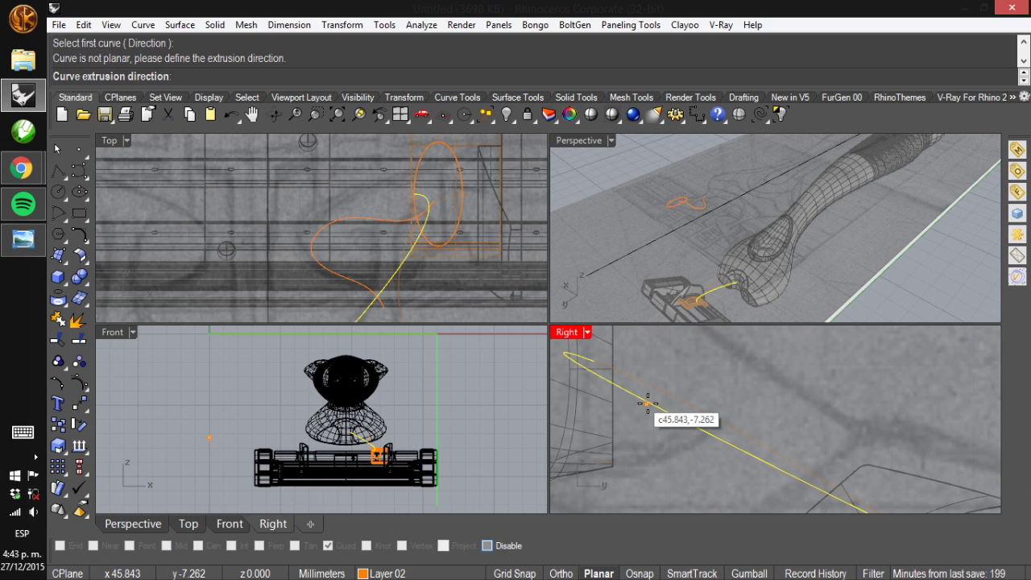
{"action": "right_click", "coordinate": [343, 224]}
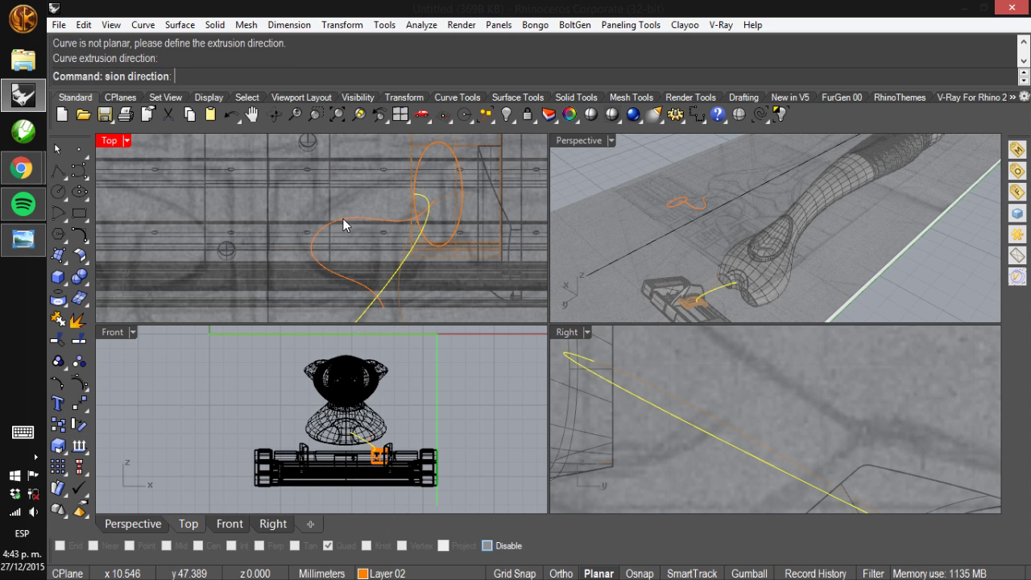
{"action": "key", "text": "Escape"}
Try Curve From 2 Views with the looping curve and the inner blend curve, defining a near-vertical extrusion direction in the Right view
{"action": "left_click", "coordinate": [142, 25]}
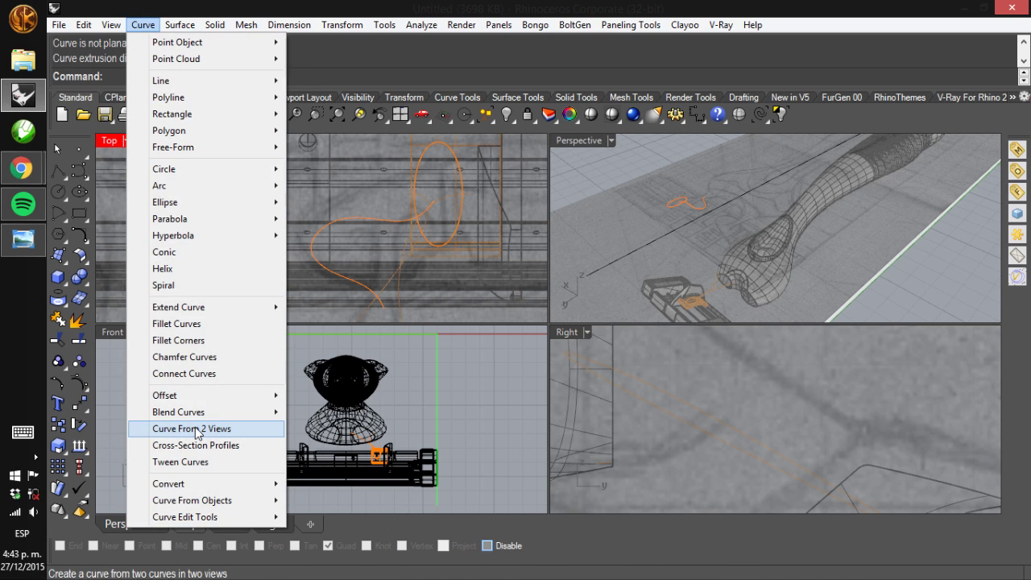
{"action": "left_click", "coordinate": [193, 429]}
{"action": "left_click", "coordinate": [343, 216]}
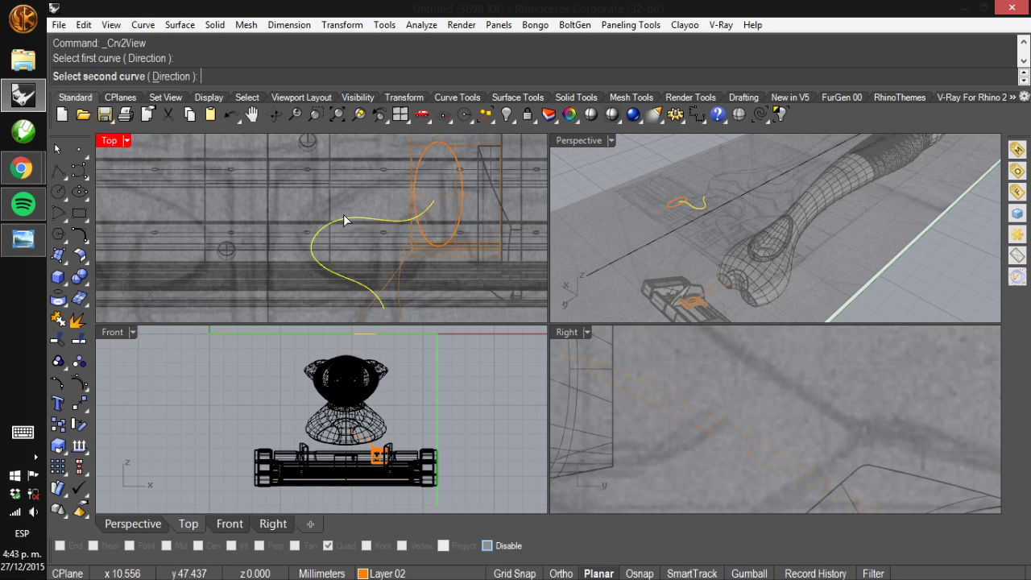
{"action": "left_click", "coordinate": [652, 420]}
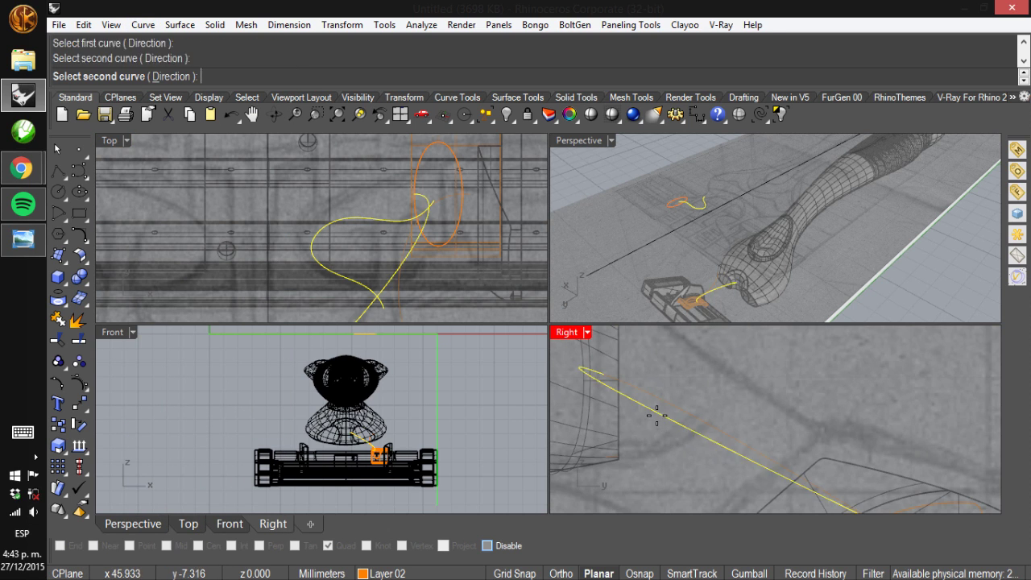
{"action": "left_click", "coordinate": [657, 415]}
{"action": "left_click", "coordinate": [653, 419]}
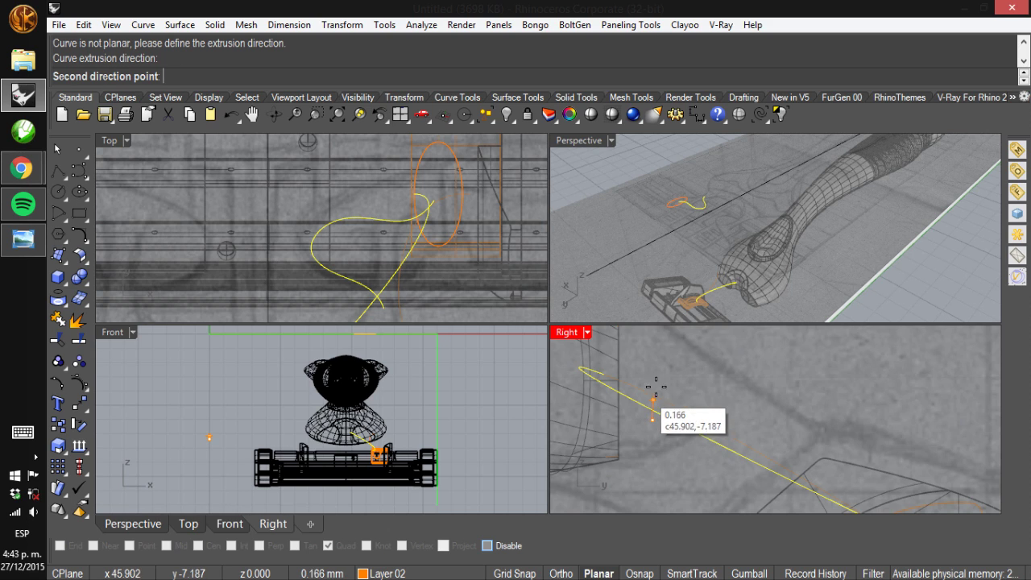
{"action": "left_click", "coordinate": [651, 376]}
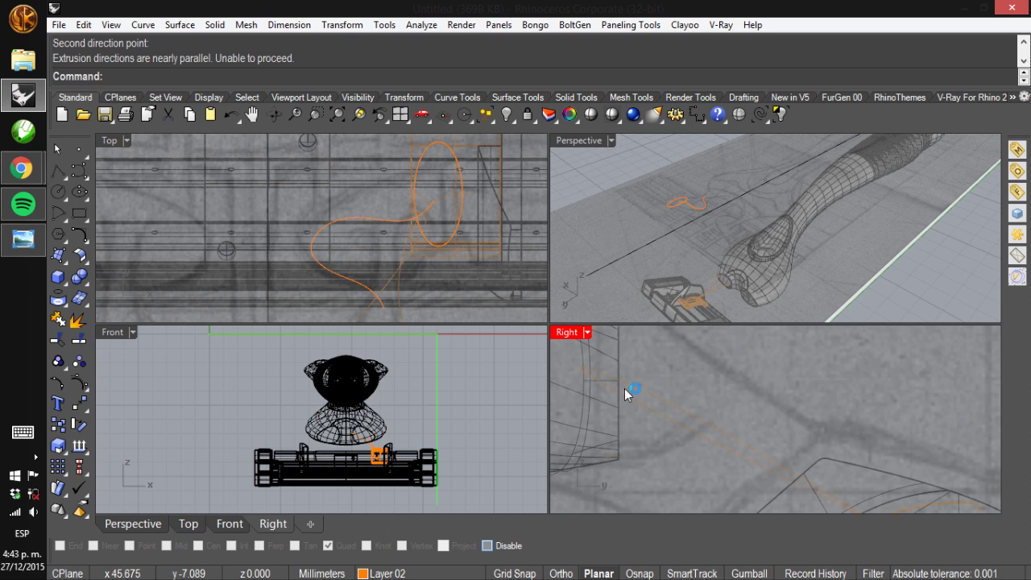
Move the looping curve straight down in the Right view to the gap between the leg end and the head piece
{"action": "left_click", "coordinate": [367, 216]}
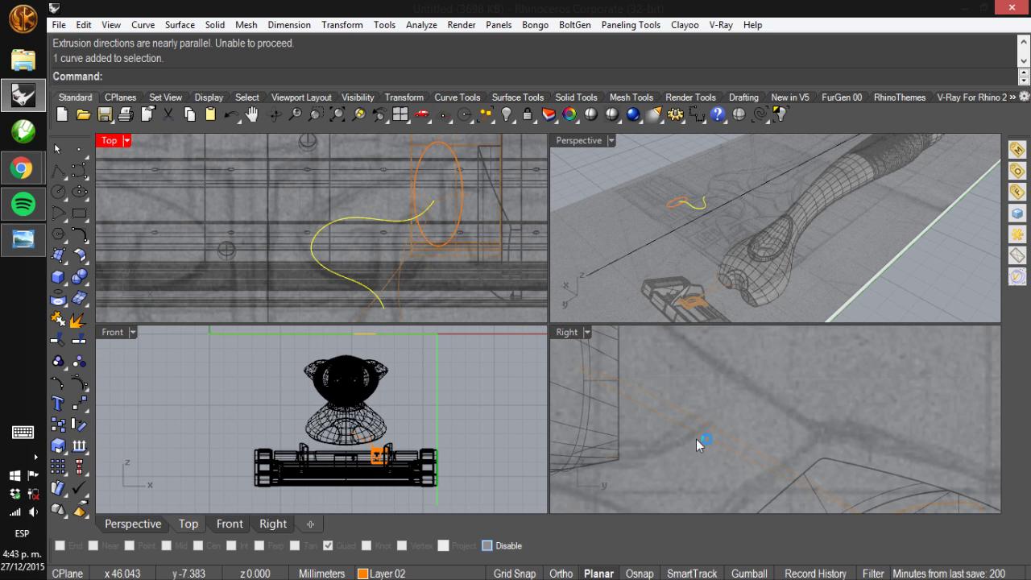
{"action": "scroll", "coordinate": [696, 439], "scroll_direction": "down", "scroll_amount": 5}
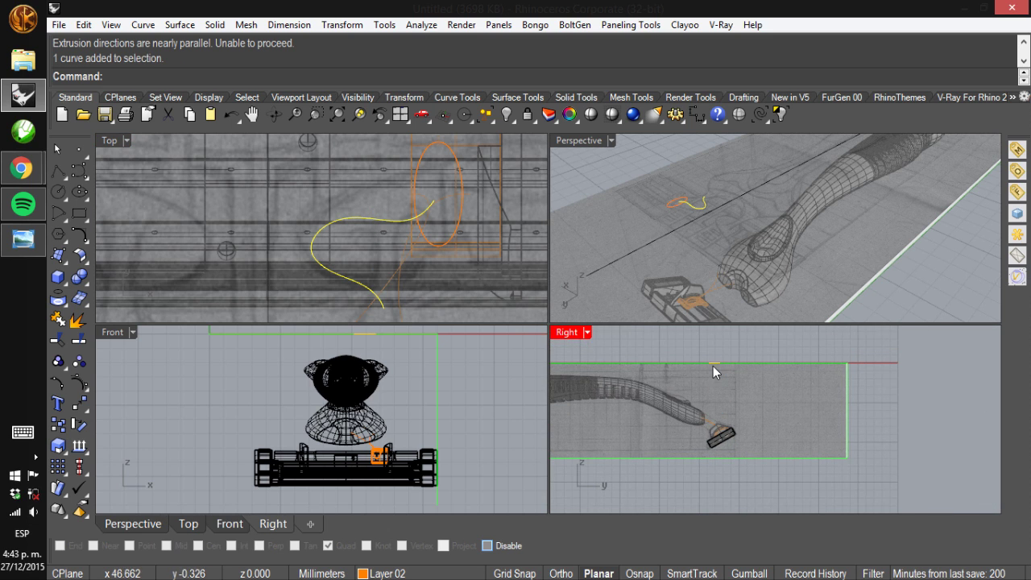
{"action": "left_click_drag", "start_coordinate": [713, 366], "coordinate": [700, 434]}
{"action": "scroll", "coordinate": [708, 426], "scroll_direction": "up", "scroll_amount": 5}
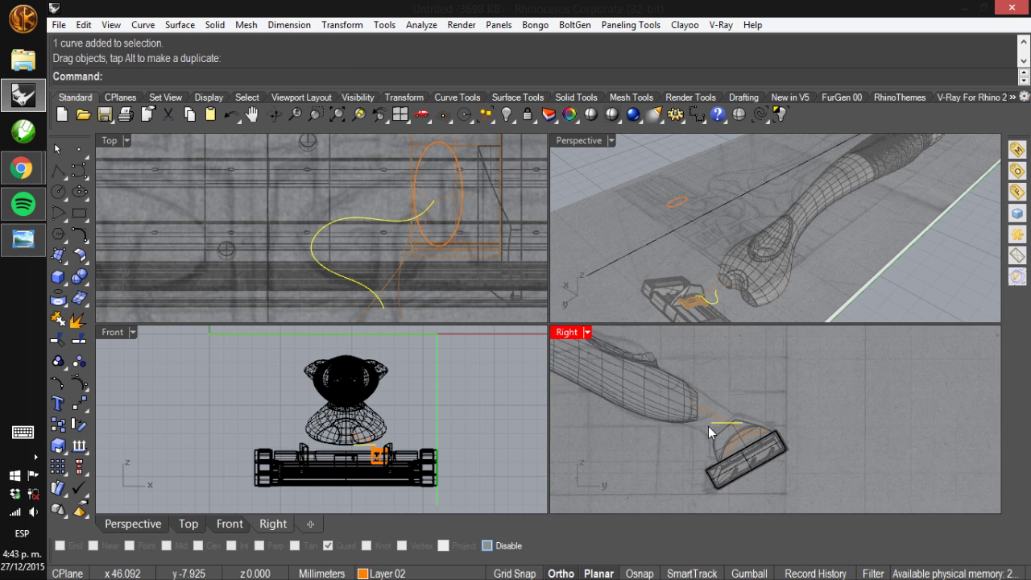
{"action": "scroll", "coordinate": [735, 413], "scroll_direction": "up", "scroll_amount": 2}
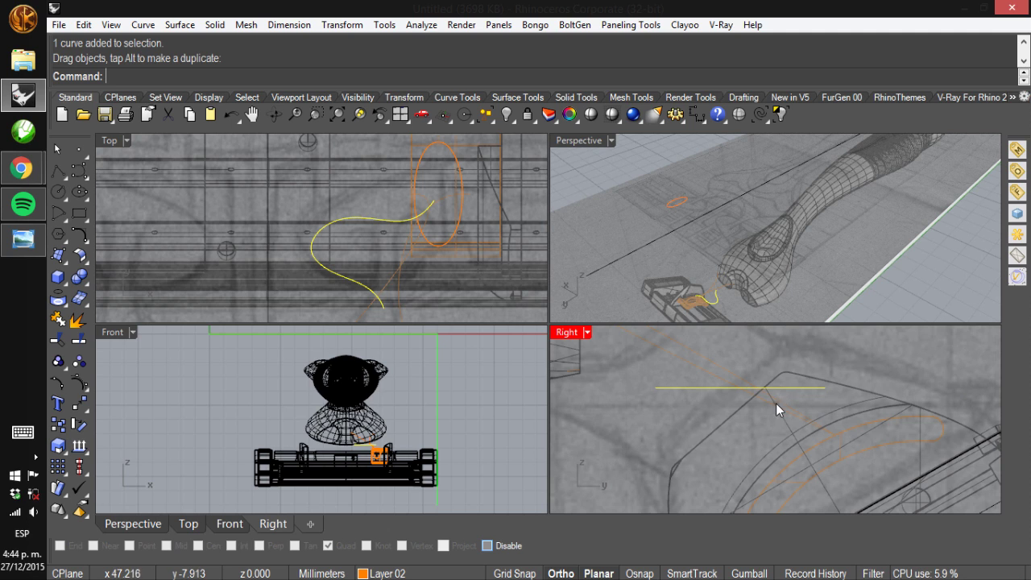
{"action": "scroll", "coordinate": [727, 394], "scroll_direction": "up", "scroll_amount": 2}
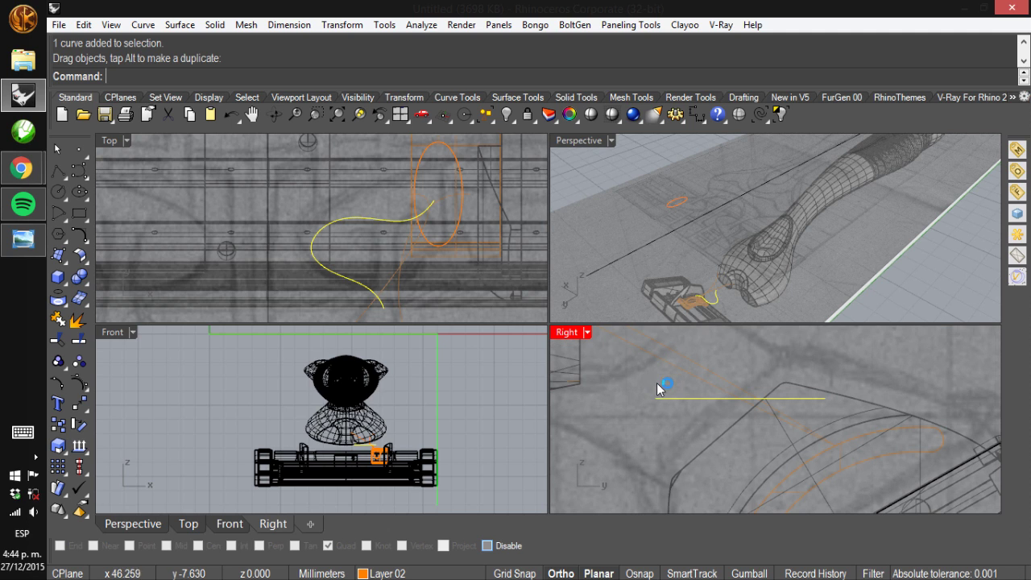
{"action": "left_click", "coordinate": [651, 372]}
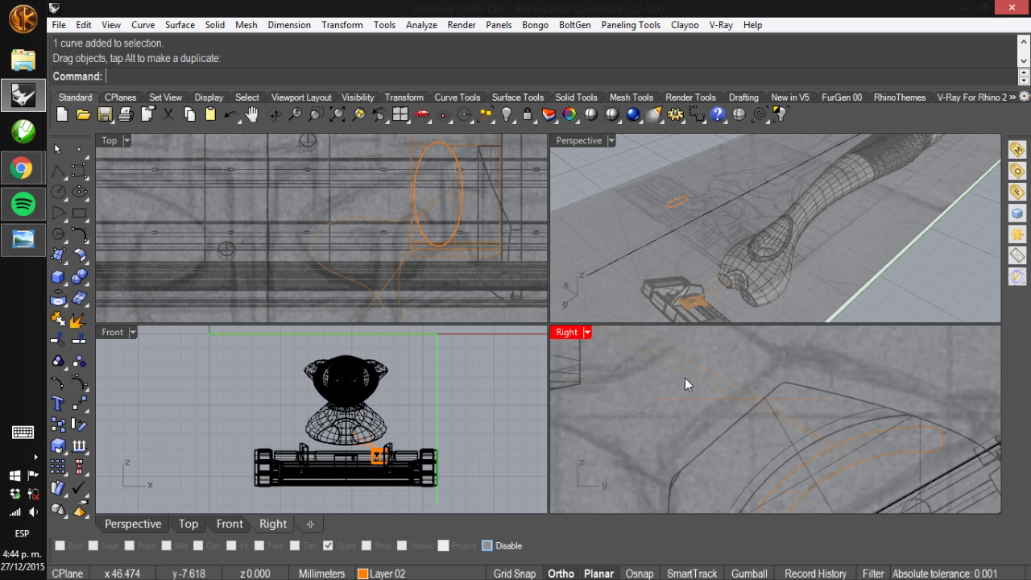
{"action": "left_click", "coordinate": [137, 29]}
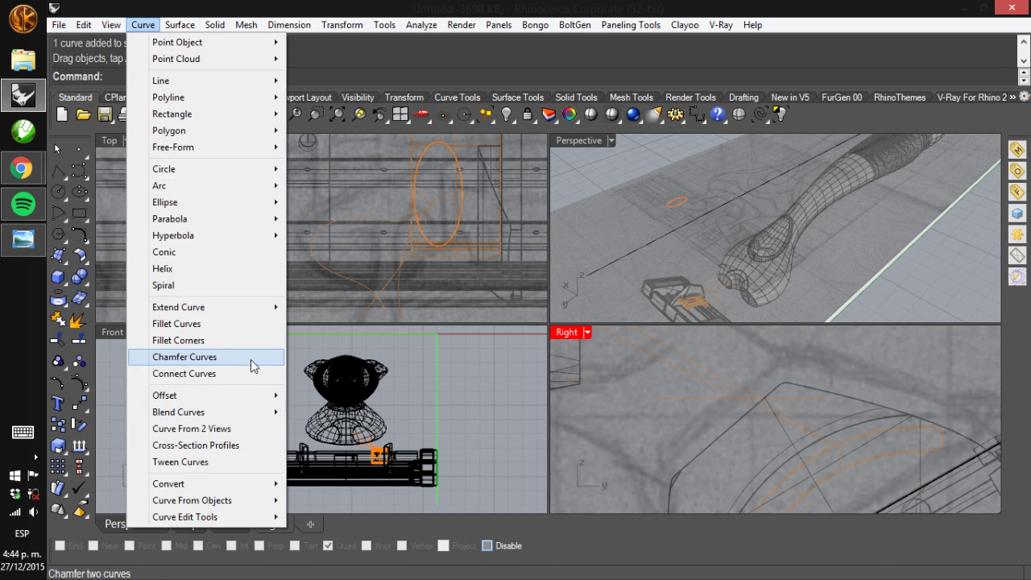
{"action": "left_click", "coordinate": [249, 428]}
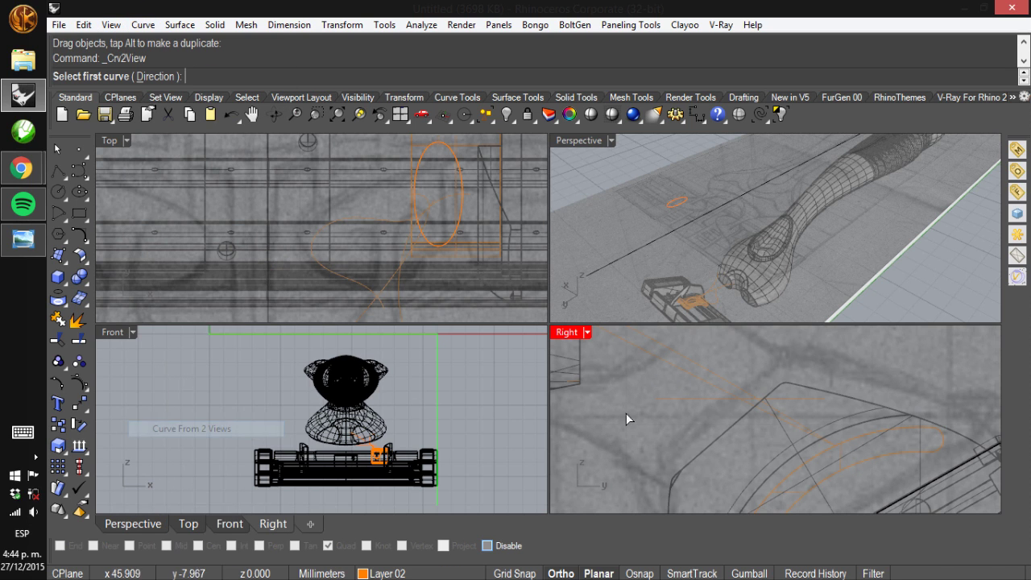
{"action": "left_click", "coordinate": [679, 366]}
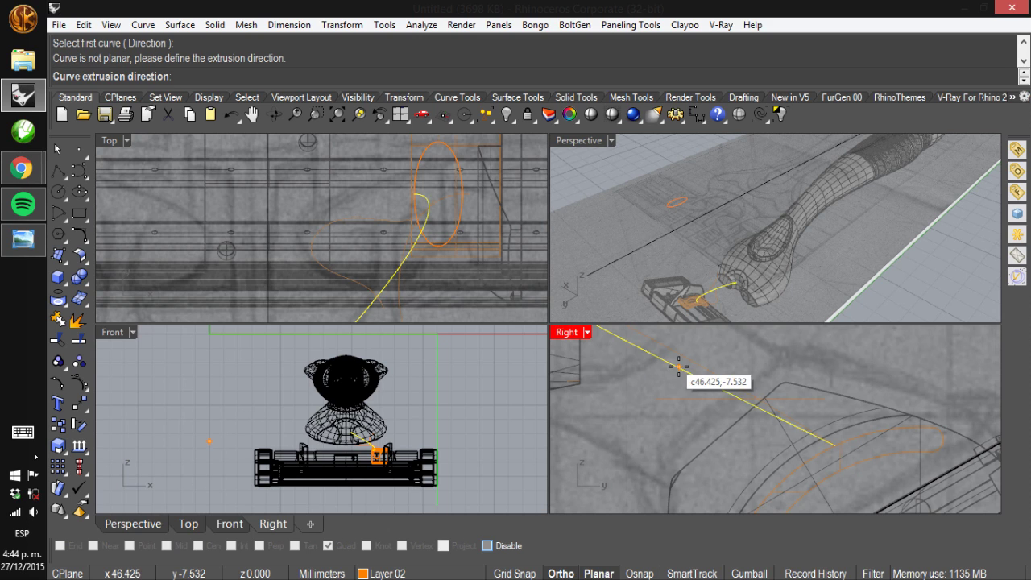
{"action": "key", "text": "Escape"}
Show the looping curve's control points and move its first points onto the slanted blend curve in the Right view
{"action": "left_click", "coordinate": [349, 219]}
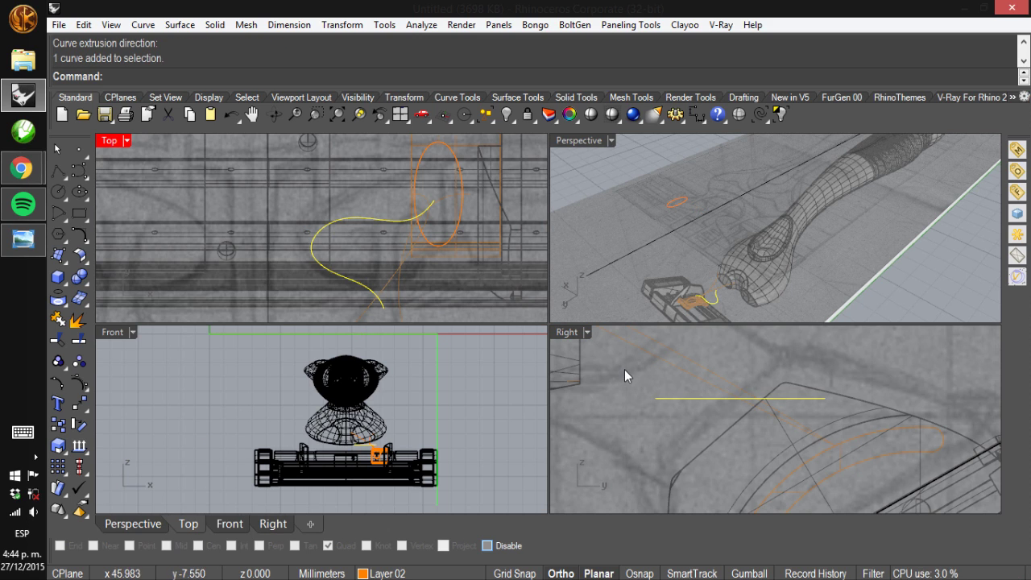
{"action": "key", "text": "F10"}
{"action": "left_click_drag", "start_coordinate": [636, 375], "coordinate": [705, 400]}
{"action": "scroll", "coordinate": [714, 402], "scroll_direction": "up", "scroll_amount": 3}
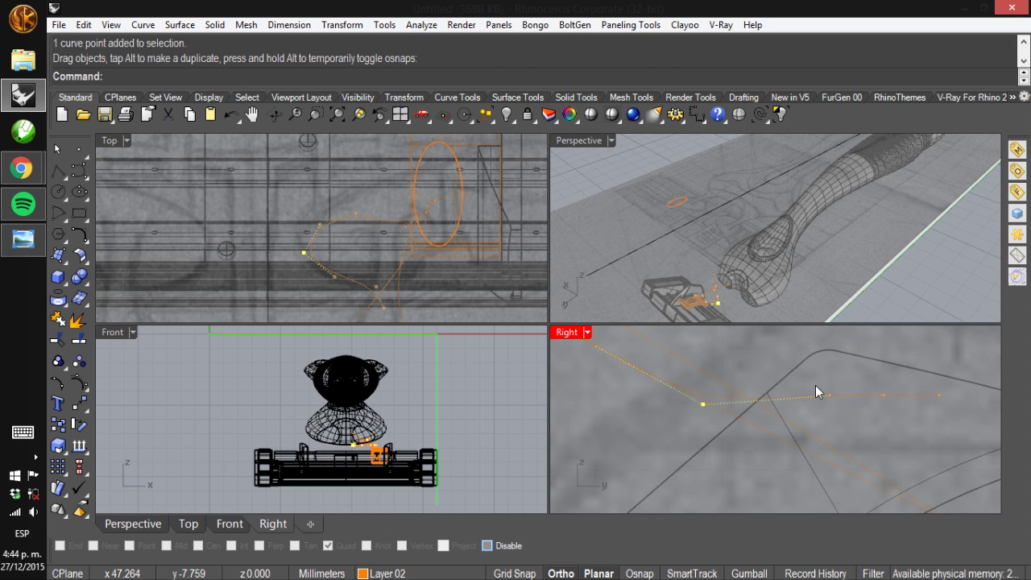
{"action": "left_click", "coordinate": [819, 389]}
{"action": "left_click_drag", "start_coordinate": [822, 398], "coordinate": [847, 465]}
Lower the looping curve's remaining control points onto the blend curve in the Right view, and turn the points off
{"action": "right_click_drag", "start_coordinate": [808, 440], "coordinate": [679, 483]}
{"action": "left_click", "coordinate": [671, 458]}
{"action": "left_click_drag", "start_coordinate": [672, 457], "coordinate": [678, 448]}
{"action": "scroll", "coordinate": [669, 438], "scroll_direction": "down", "scroll_amount": 2}
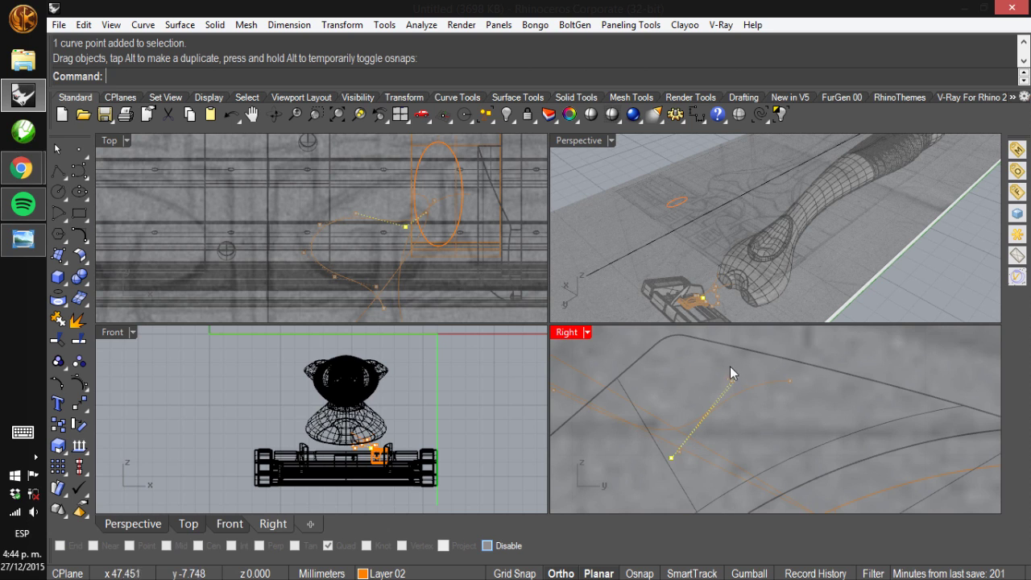
{"action": "left_click_drag", "start_coordinate": [719, 366], "coordinate": [742, 457]}
{"action": "left_click_drag", "start_coordinate": [789, 383], "coordinate": [762, 500]}
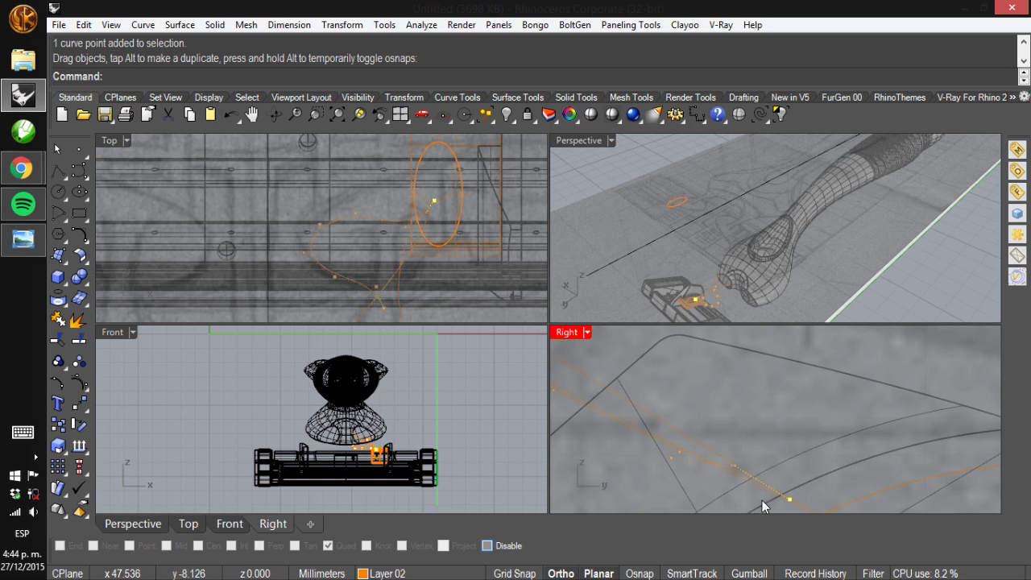
{"action": "key", "text": "Escape"}
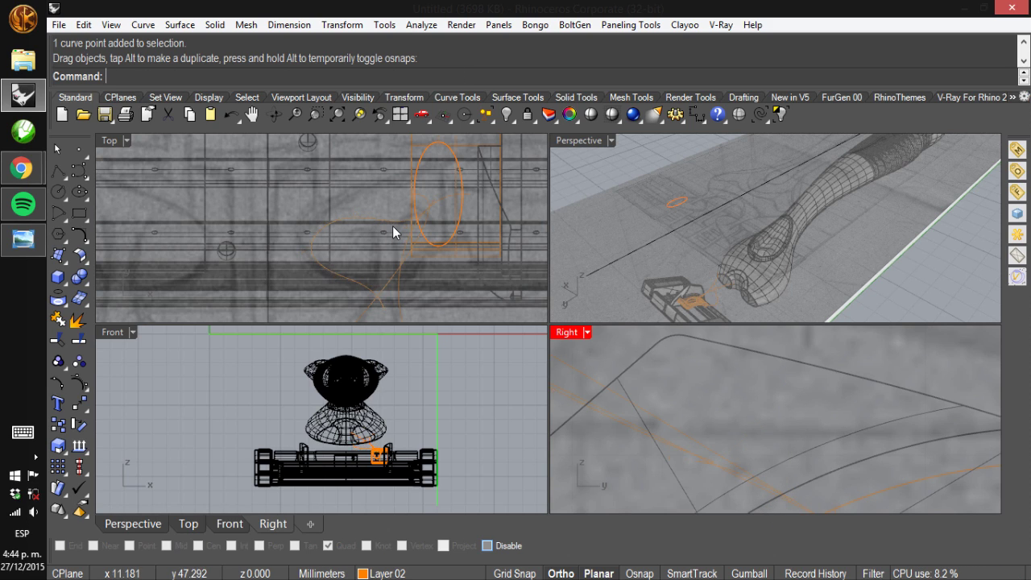
Try to trim the blend curve near its crossing with the looping curve, using the looping curve as the cutting object
{"action": "left_click", "coordinate": [358, 214]}
{"action": "left_click", "coordinate": [343, 214]}
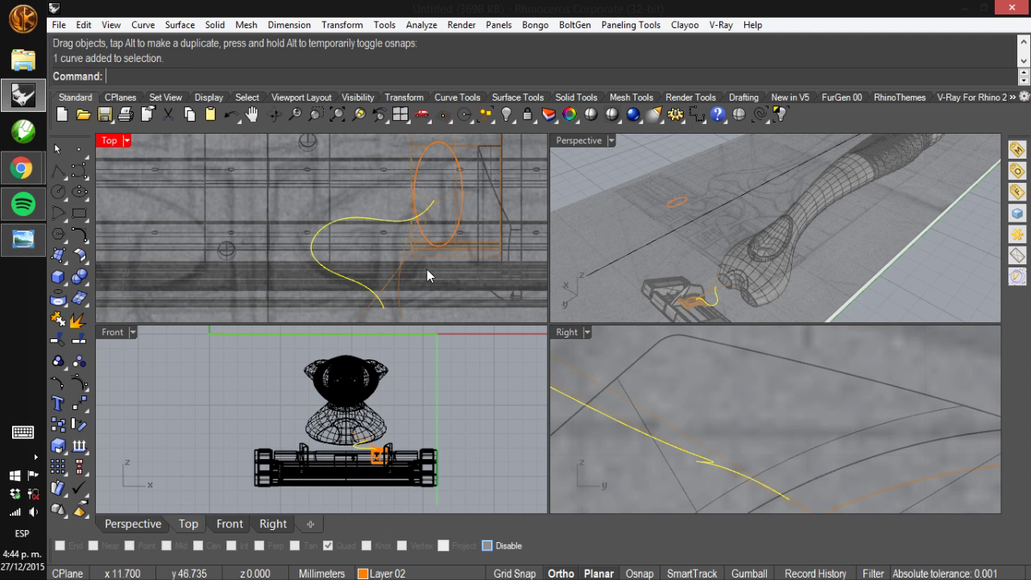
{"action": "right_click_drag", "start_coordinate": [403, 266], "coordinate": [437, 234]}
{"action": "scroll", "coordinate": [430, 253], "scroll_direction": "up", "scroll_amount": 3}
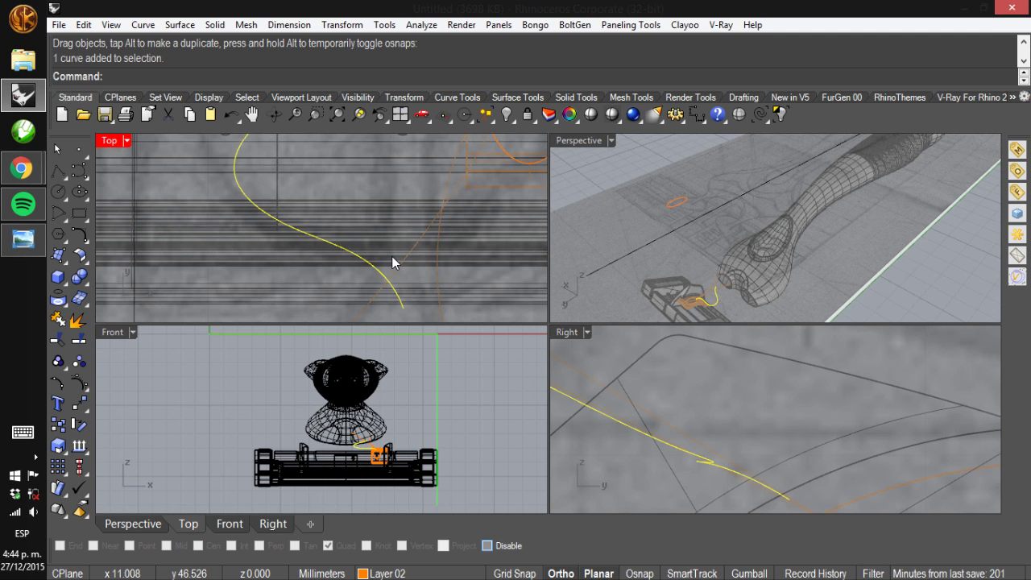
{"action": "scroll", "coordinate": [391, 256], "scroll_direction": "up", "scroll_amount": 2}
{"action": "scroll", "coordinate": [391, 256], "scroll_direction": "down", "scroll_amount": 1}
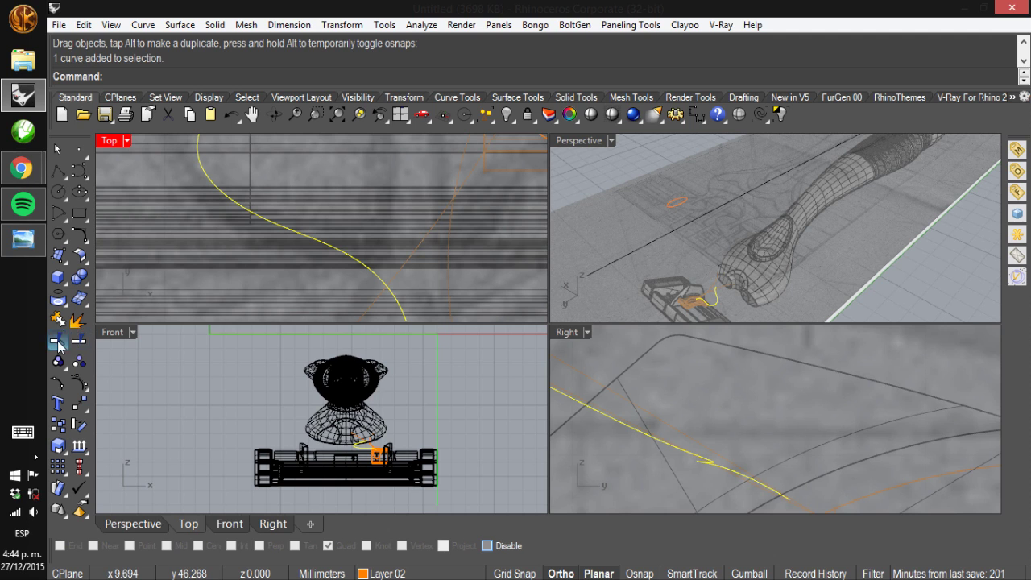
{"action": "left_click", "coordinate": [81, 338]}
{"action": "left_click", "coordinate": [394, 282]}
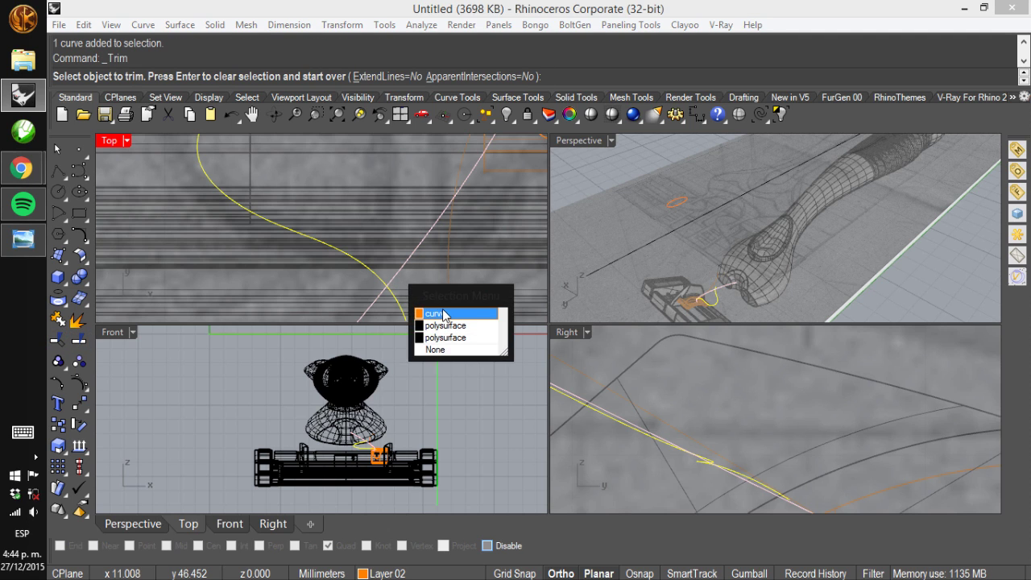
{"action": "left_click", "coordinate": [444, 313]}
{"action": "left_click", "coordinate": [396, 284]}
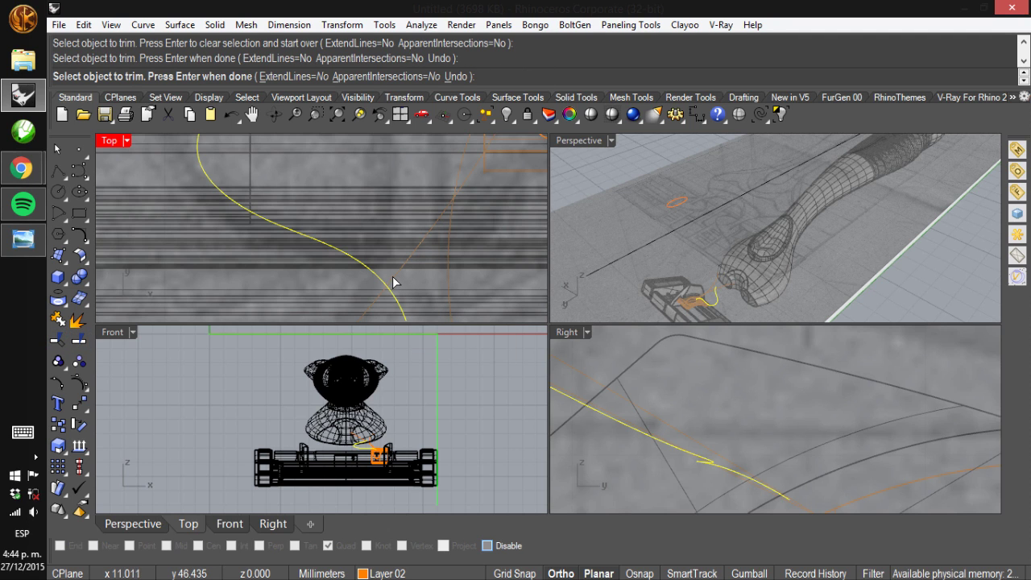
{"action": "left_click", "coordinate": [394, 282]}
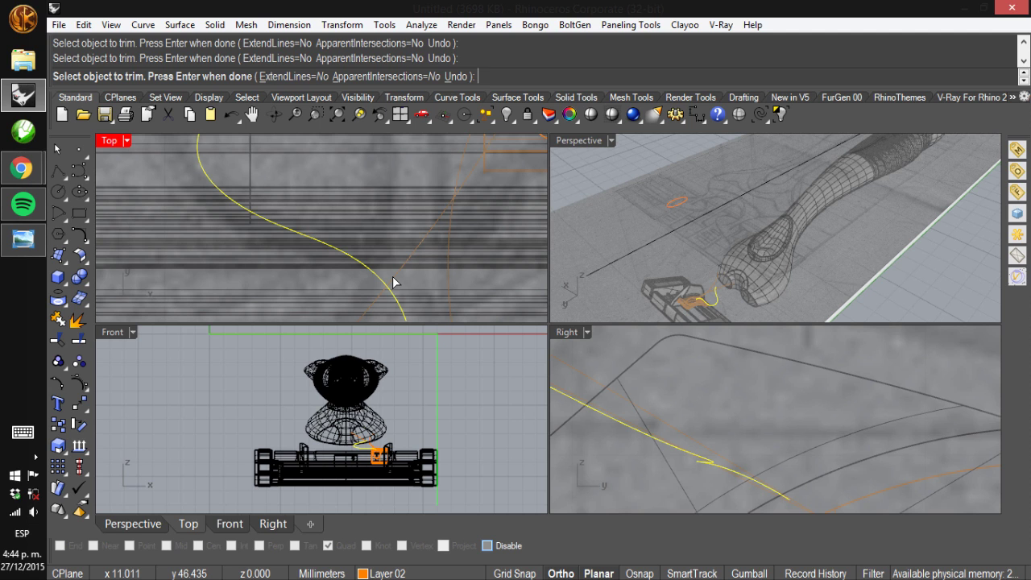
{"action": "key", "text": "Return"}
Examine how the looping curve and the blend curve meet around the ellipse in the Top and Perspective views
{"action": "left_click", "coordinate": [381, 281]}
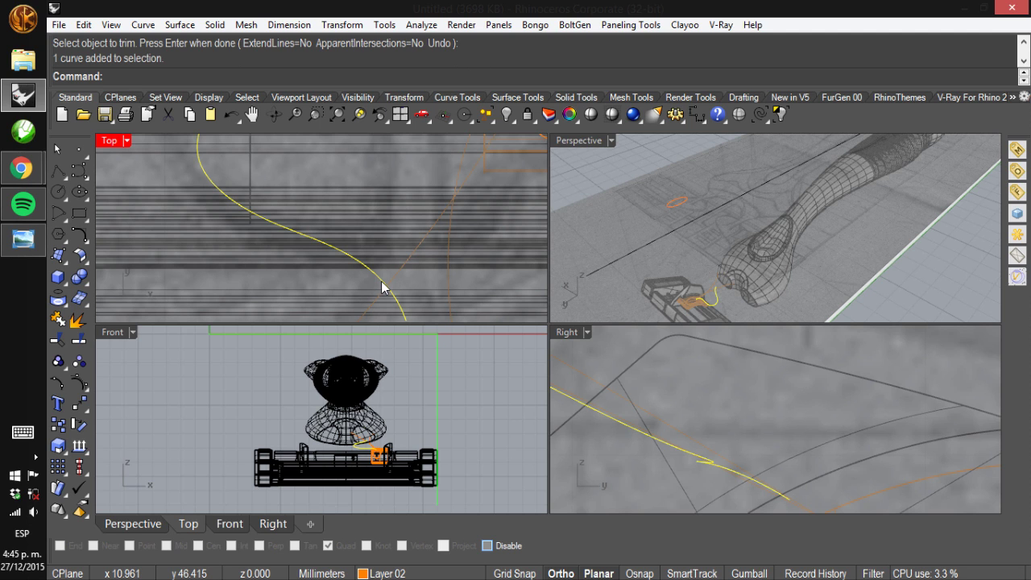
{"action": "right_click_drag", "start_coordinate": [736, 213], "coordinate": [568, 205]}
{"action": "scroll", "coordinate": [330, 257], "scroll_direction": "down", "scroll_amount": 5}
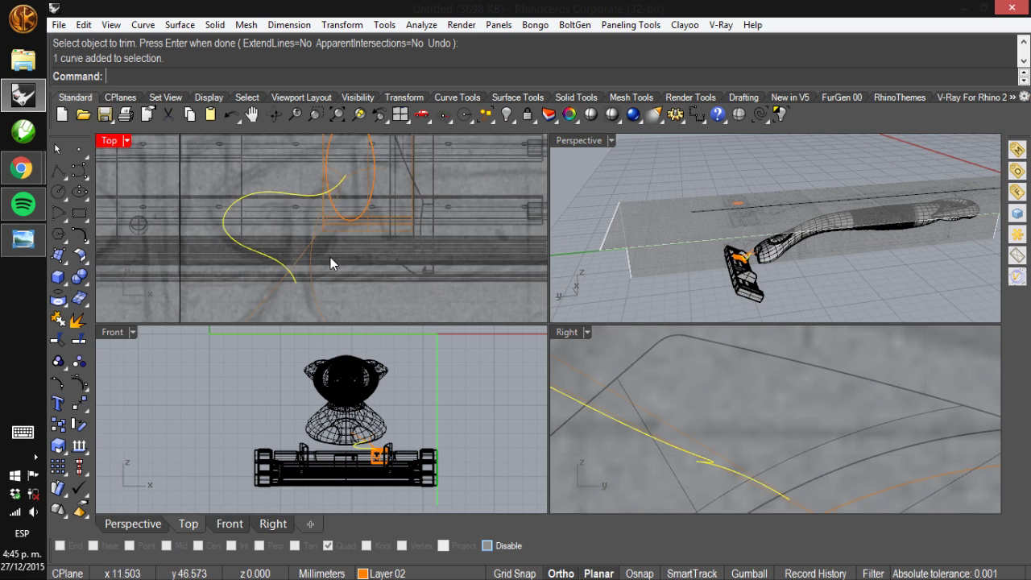
{"action": "scroll", "coordinate": [331, 256], "scroll_direction": "up", "scroll_amount": 5}
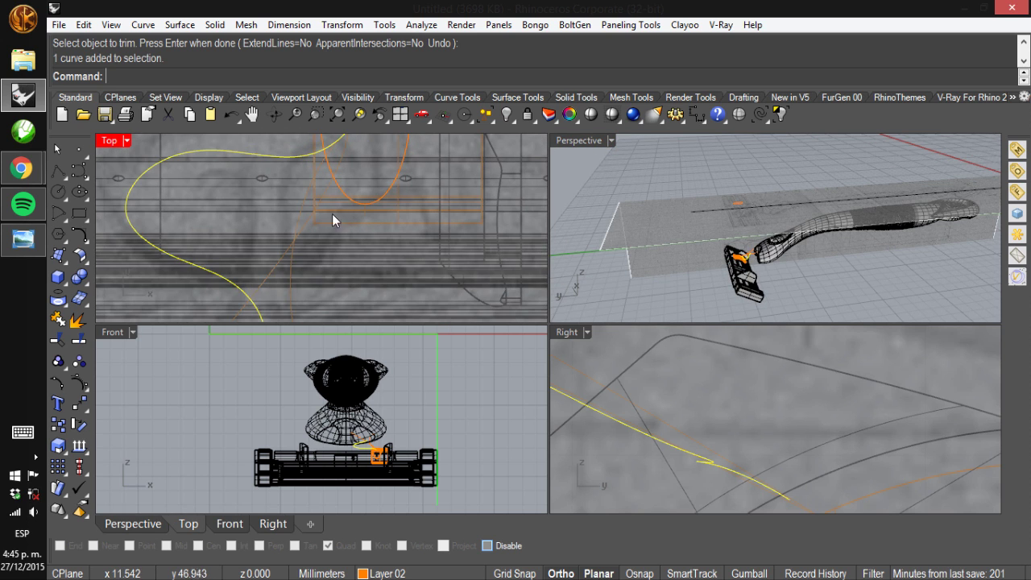
{"action": "right_click_drag", "start_coordinate": [327, 195], "coordinate": [325, 239]}
{"action": "left_click", "coordinate": [361, 173]}
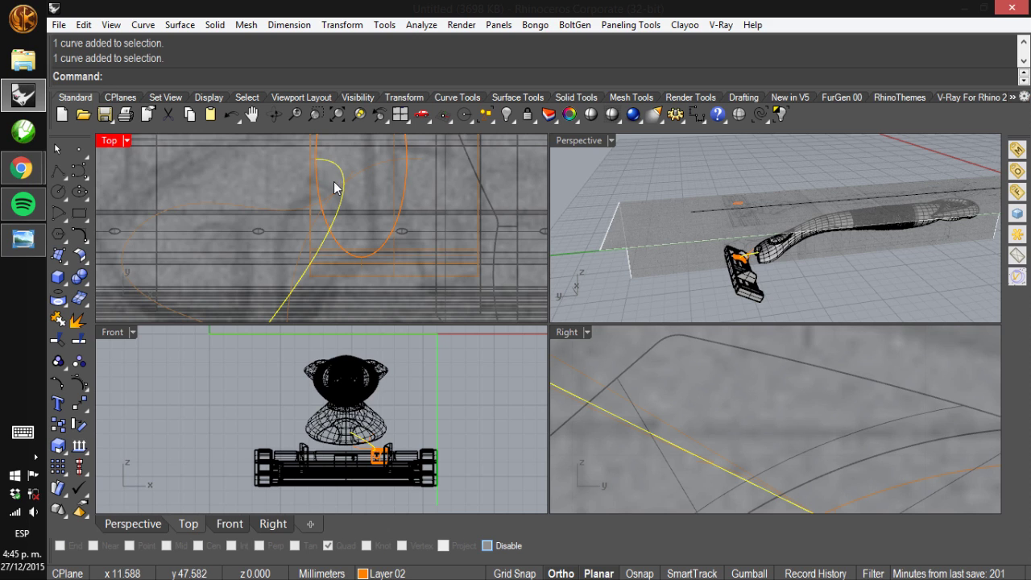
{"action": "right_click_drag", "start_coordinate": [802, 274], "coordinate": [851, 255]}
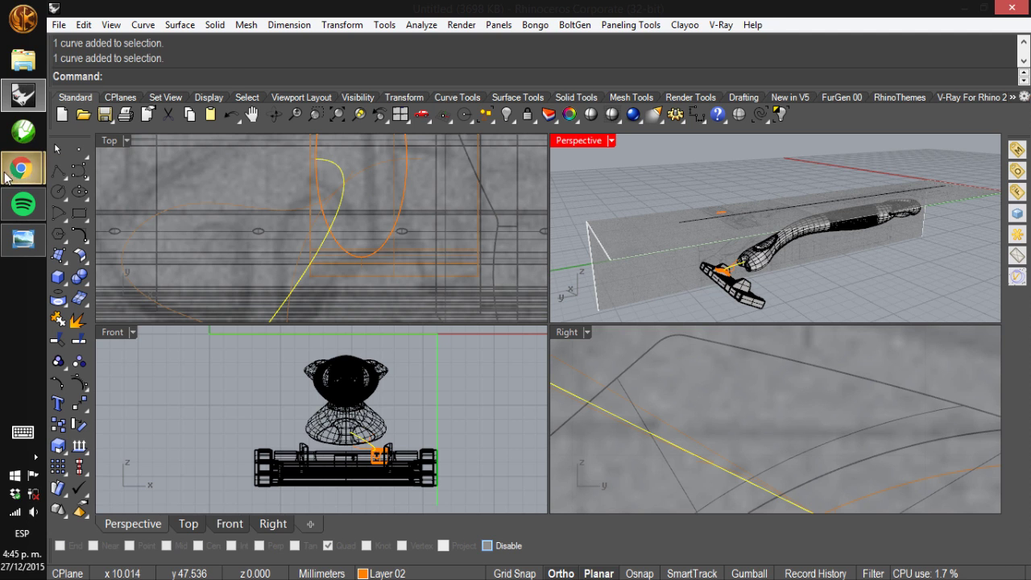
Switch to Chrome and look through the posts of the Rhino 3D Facebook group
{"action": "mouse_move", "coordinate": [22, 174]}
{"action": "left_click", "coordinate": [122, 130]}
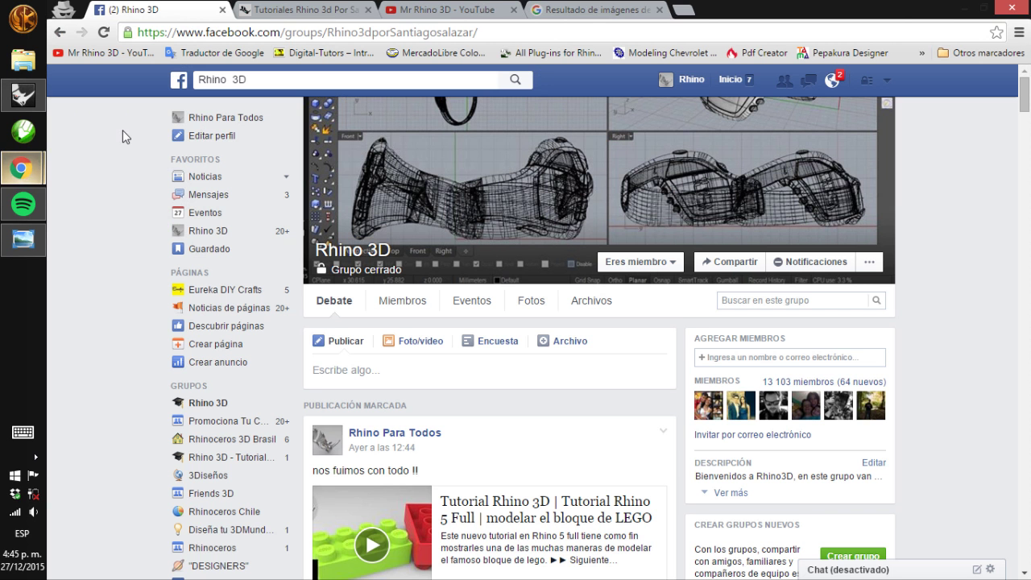
{"action": "scroll", "coordinate": [157, 330], "scroll_direction": "down", "scroll_amount": 5}
{"action": "scroll", "coordinate": [156, 330], "scroll_direction": "down", "scroll_amount": 3}
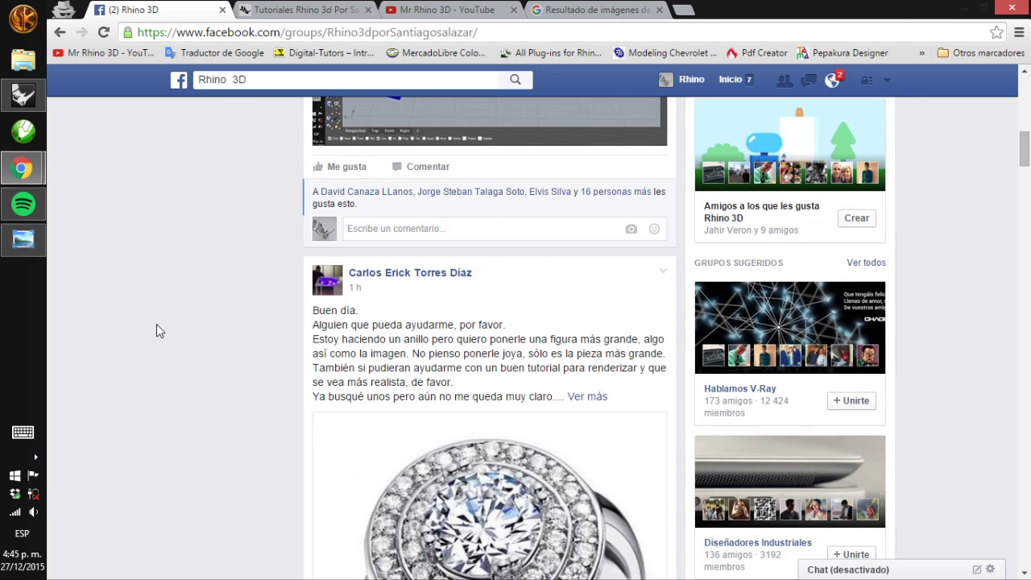
{"action": "scroll", "coordinate": [157, 331], "scroll_direction": "up", "scroll_amount": 10}
View the Rhinoceros tutorial blog, the Mr Rhino 3D YouTube channel and the Facebook group, and return to Rhino
{"action": "left_click", "coordinate": [326, 10]}
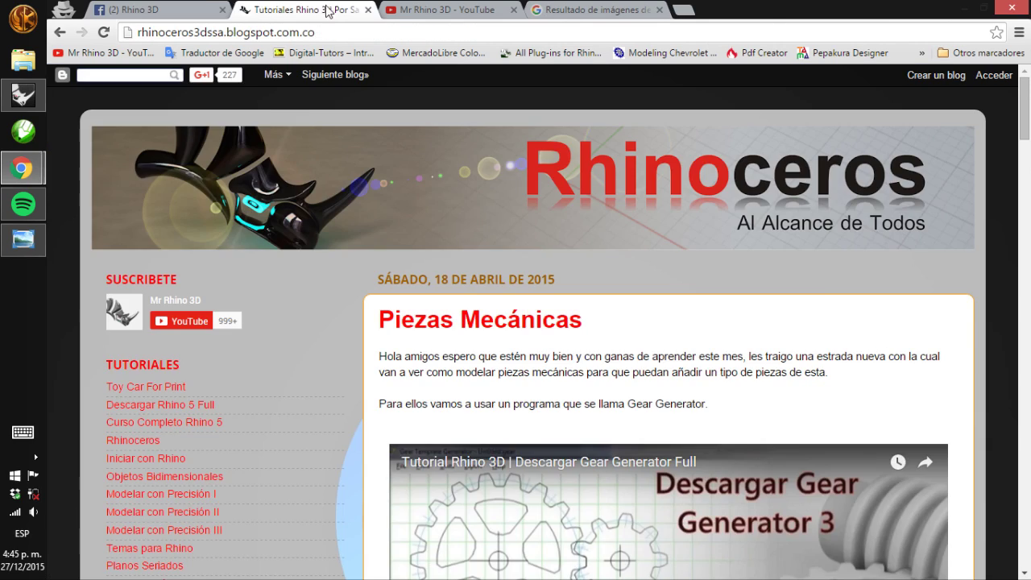
{"action": "left_click", "coordinate": [411, 8]}
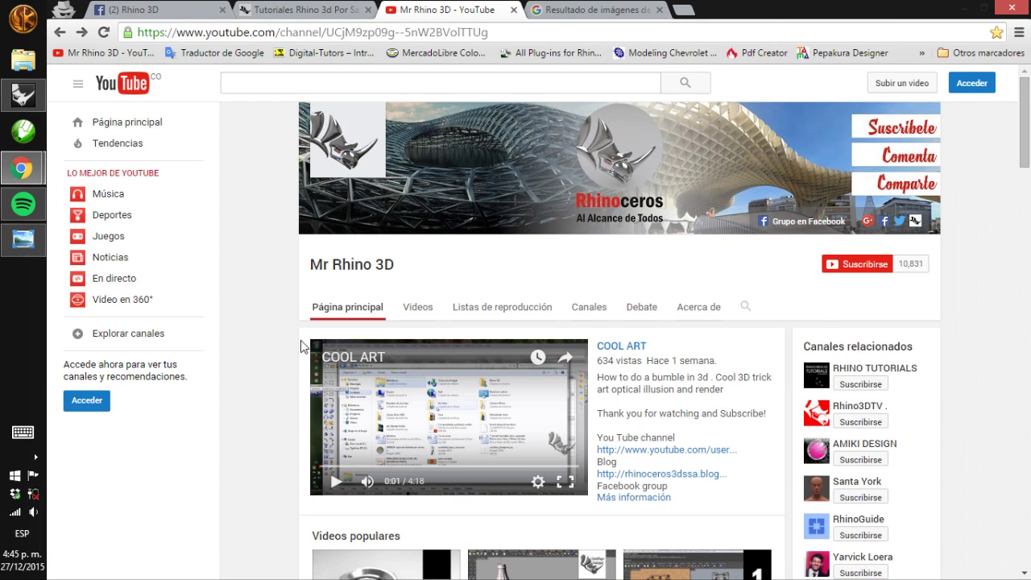
{"action": "scroll", "coordinate": [303, 344], "scroll_direction": "down", "scroll_amount": 6}
{"action": "scroll", "coordinate": [303, 344], "scroll_direction": "up", "scroll_amount": 6}
{"action": "scroll", "coordinate": [303, 344], "scroll_direction": "down", "scroll_amount": 6}
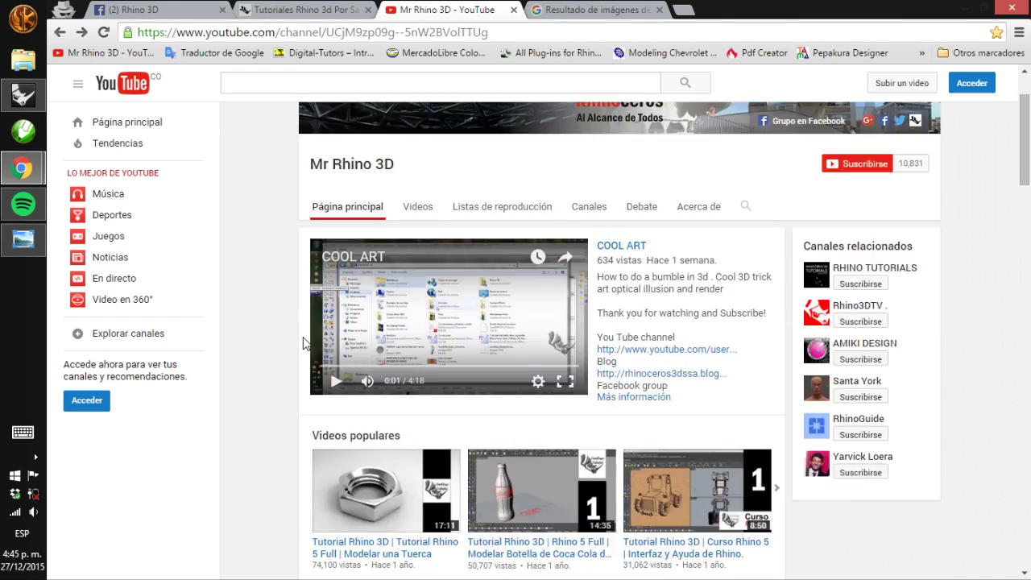
{"action": "scroll", "coordinate": [303, 344], "scroll_direction": "up", "scroll_amount": 6}
{"action": "left_click", "coordinate": [179, 8]}
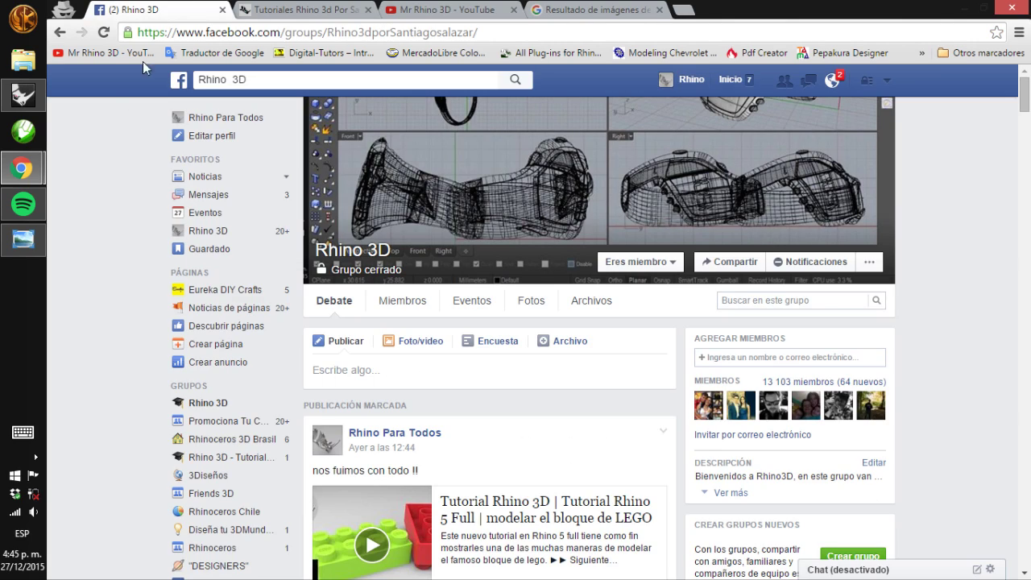
{"action": "left_click", "coordinate": [966, 6]}
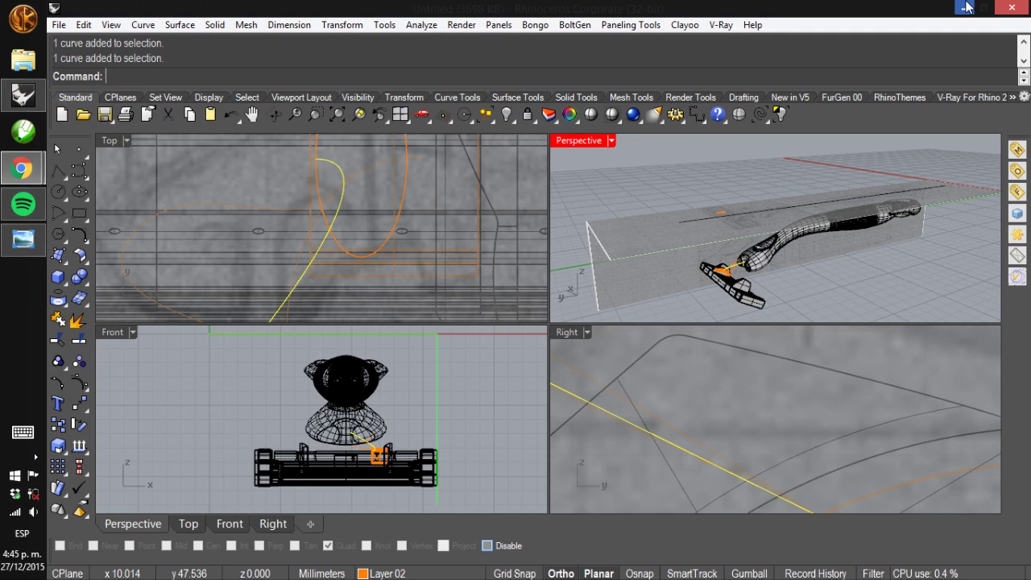